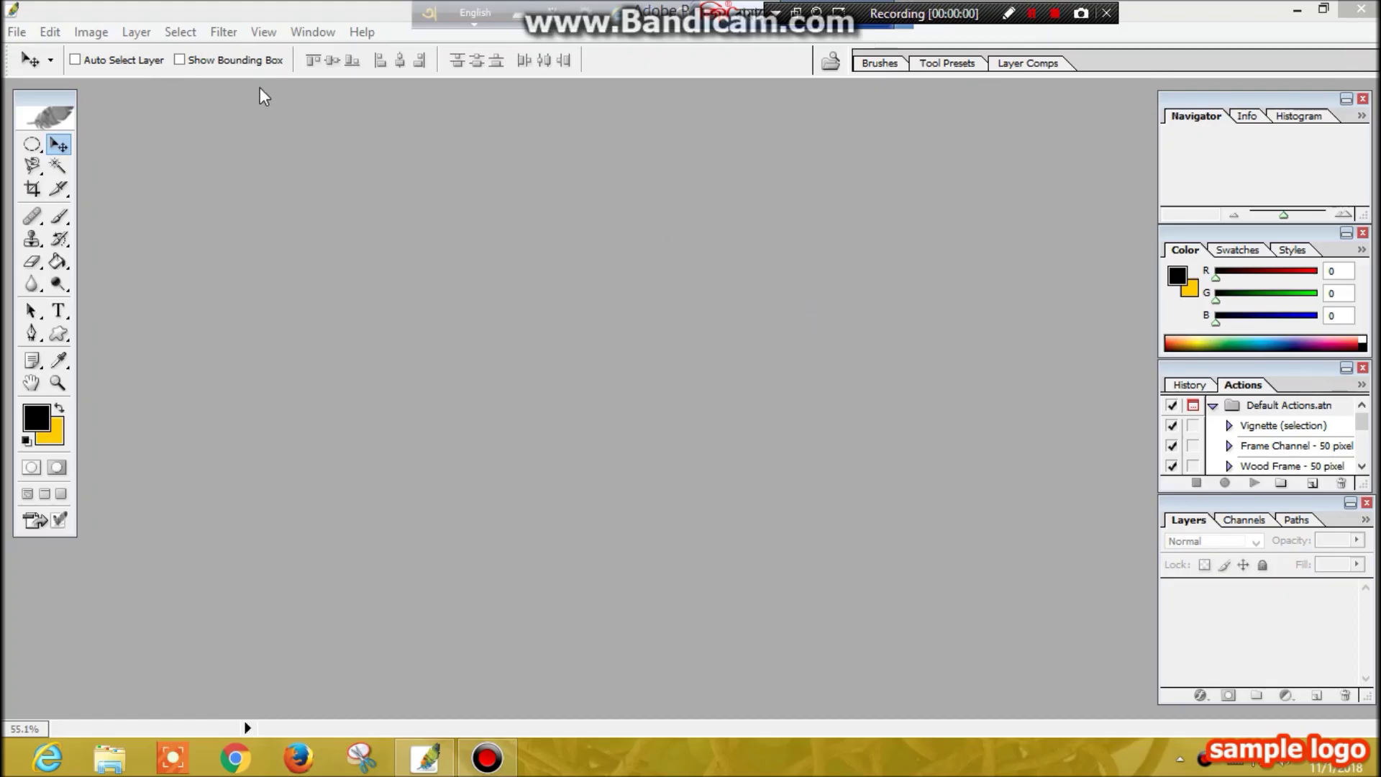
Create a new 3.5 × 2 inch, 300 pixels/inch RGB document with a white background.
{"action": "left_click", "coordinate": [17, 32]}
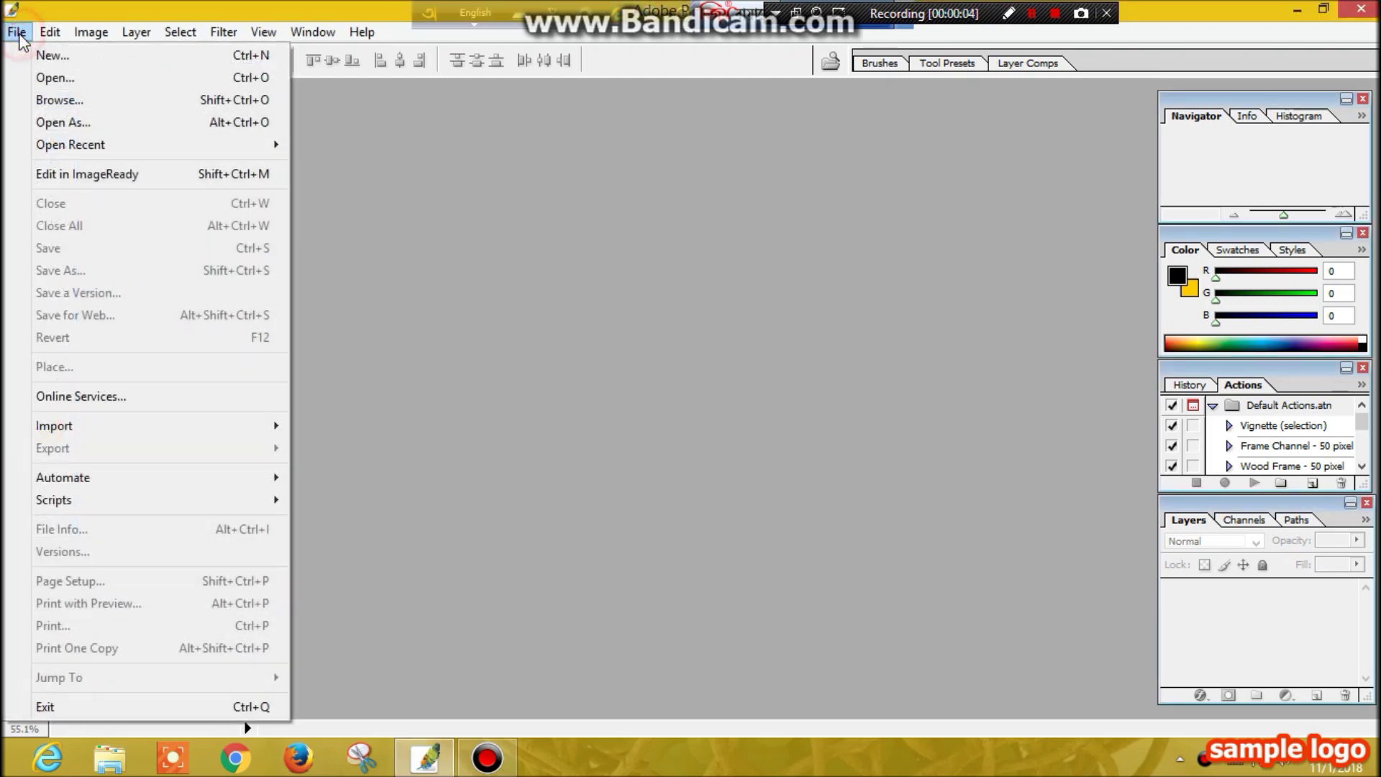
{"action": "left_click", "coordinate": [54, 56]}
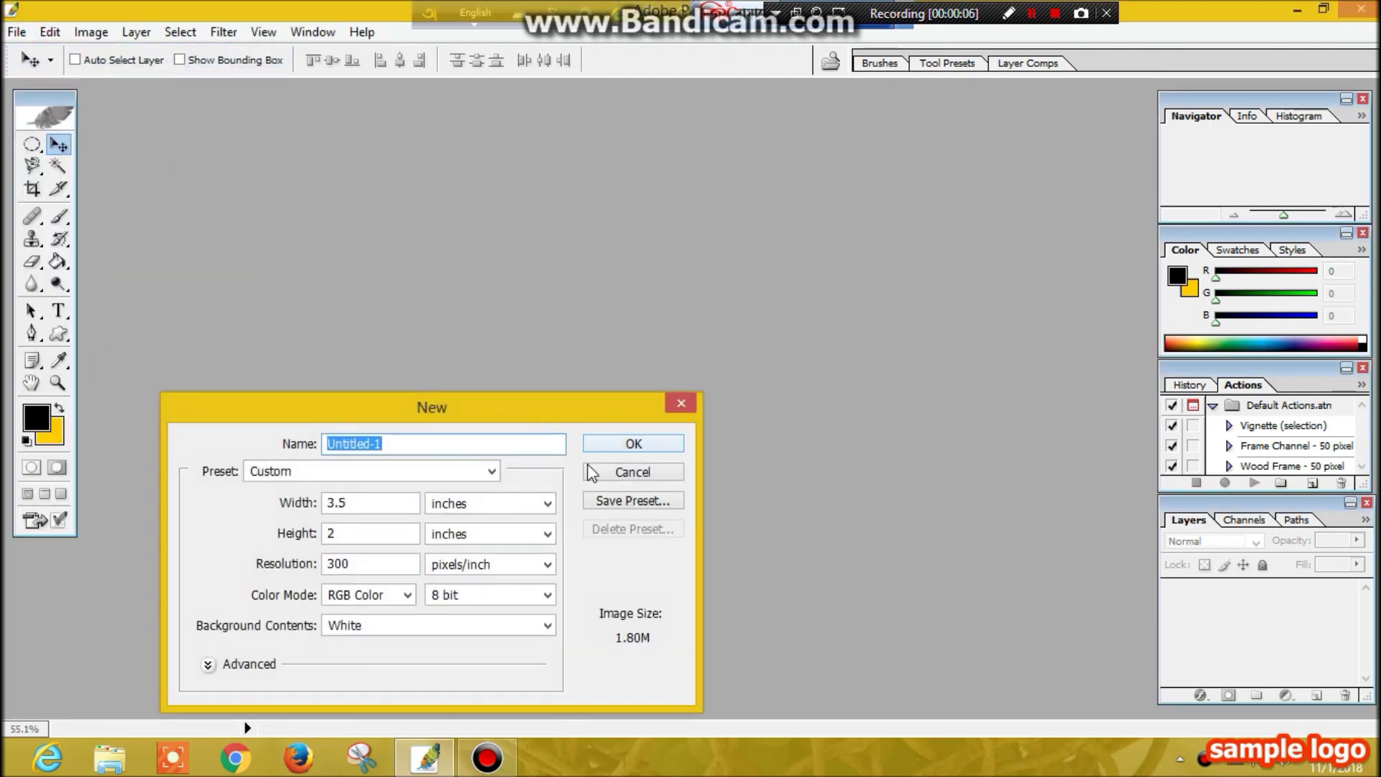
{"action": "mouse_move", "coordinate": [357, 503]}
{"action": "left_mouse_down"}
{"action": "mouse_move", "coordinate": [321, 502]}
{"action": "mouse_move", "coordinate": [325, 565]}
{"action": "left_mouse_up"}
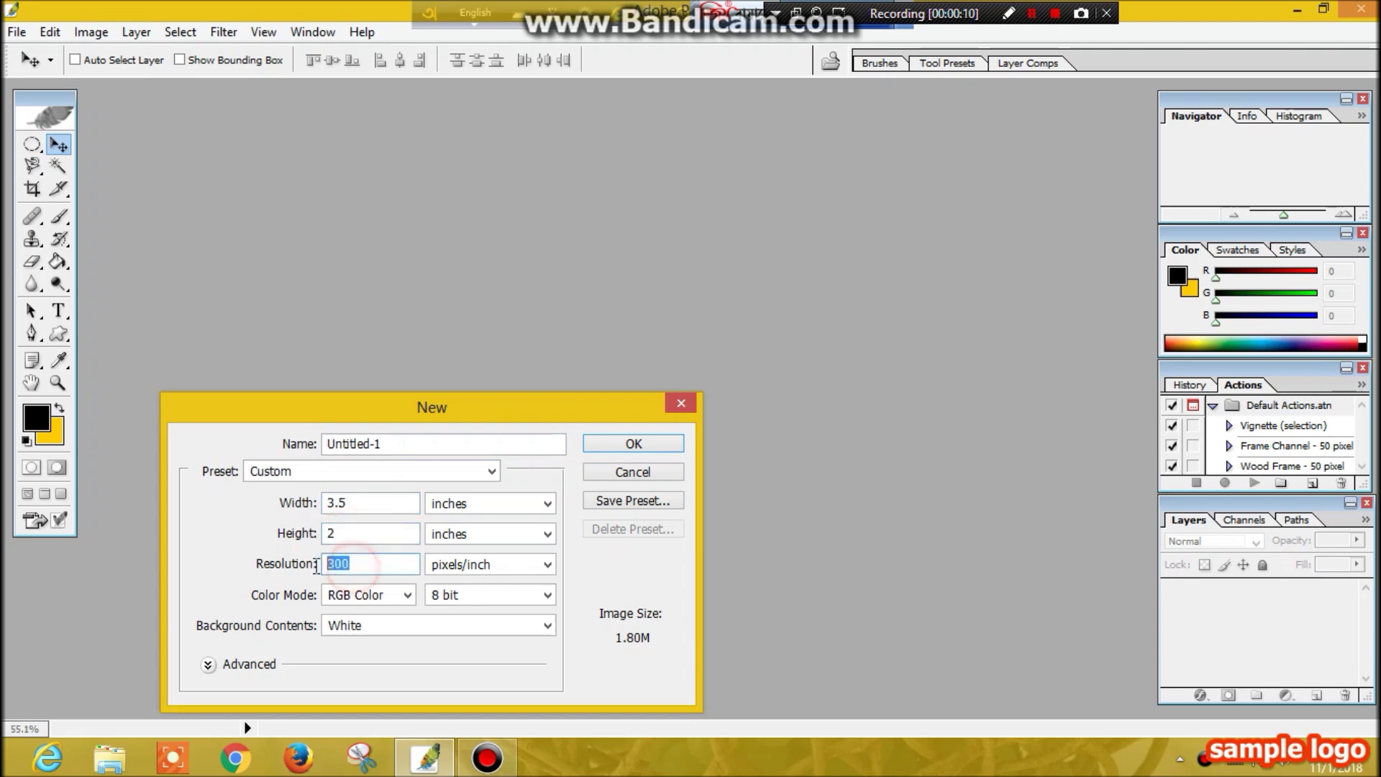
{"action": "left_click", "coordinate": [637, 448]}
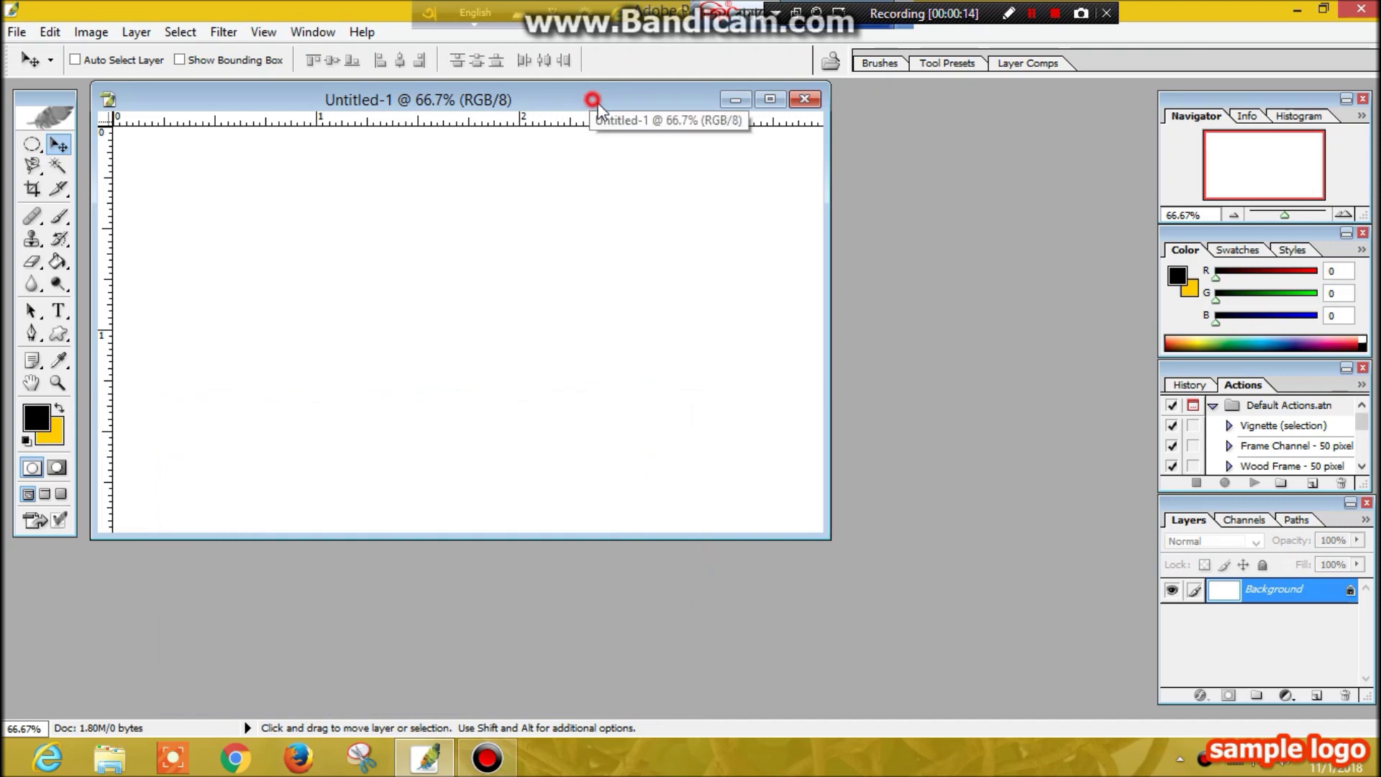
{"action": "left_click_drag", "start_coordinate": [591, 95], "coordinate": [664, 124]}
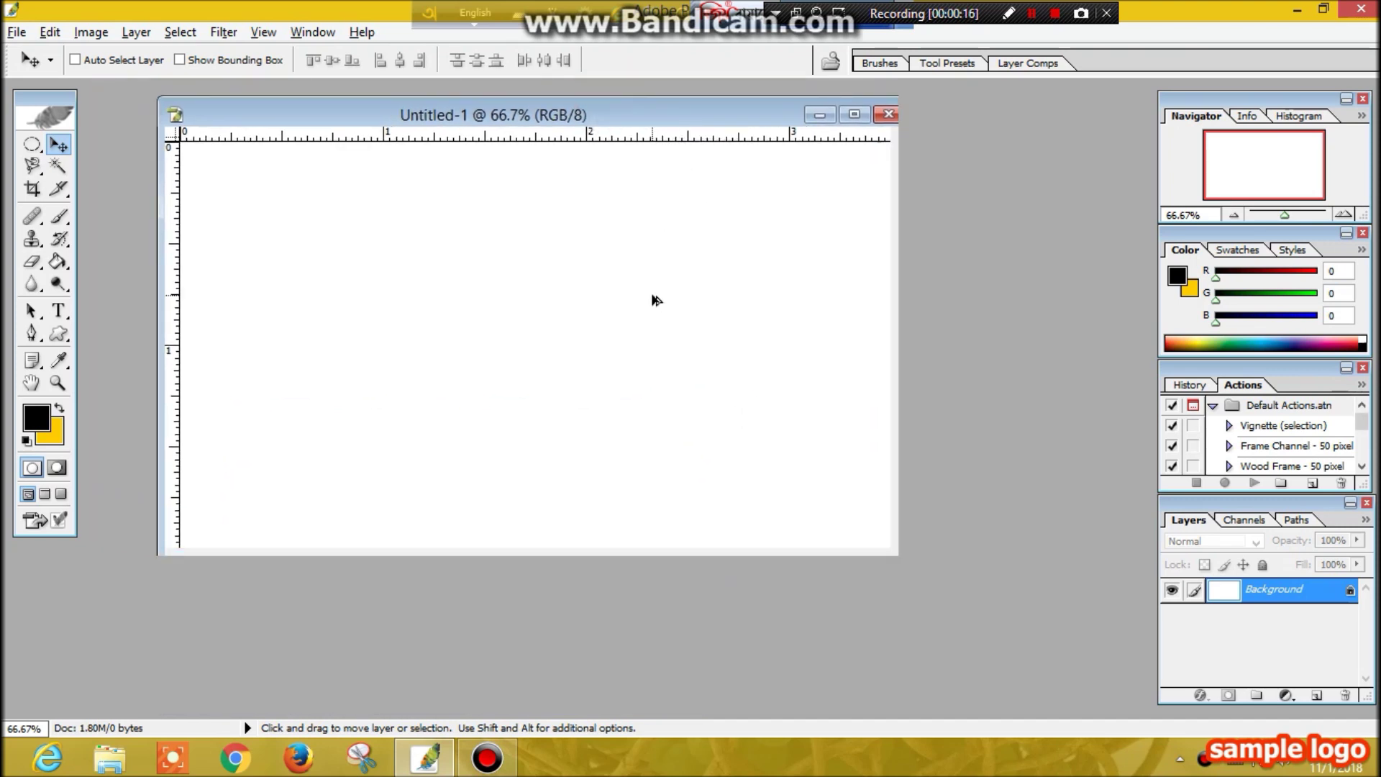
{"action": "scroll", "coordinate": [655, 300], "scroll_direction": "up", "scroll_amount": 1}
{"action": "scroll", "coordinate": [655, 300], "scroll_direction": "down", "scroll_amount": 1}
{"action": "scroll", "coordinate": [655, 300], "scroll_direction": "down", "scroll_amount": 1}
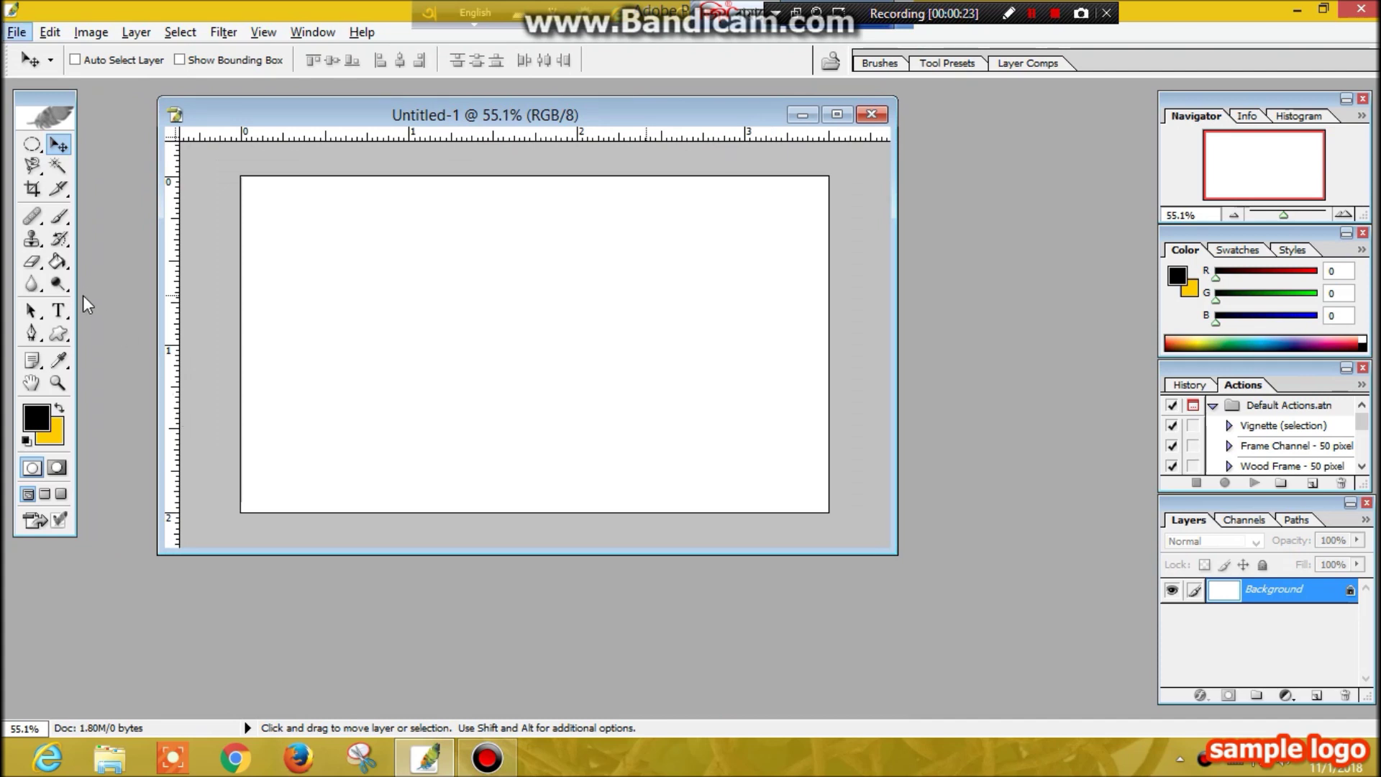
Fill the canvas with yellow and apply a 1.0-pixel Gaussian Blur.
{"action": "left_click", "coordinate": [59, 407]}
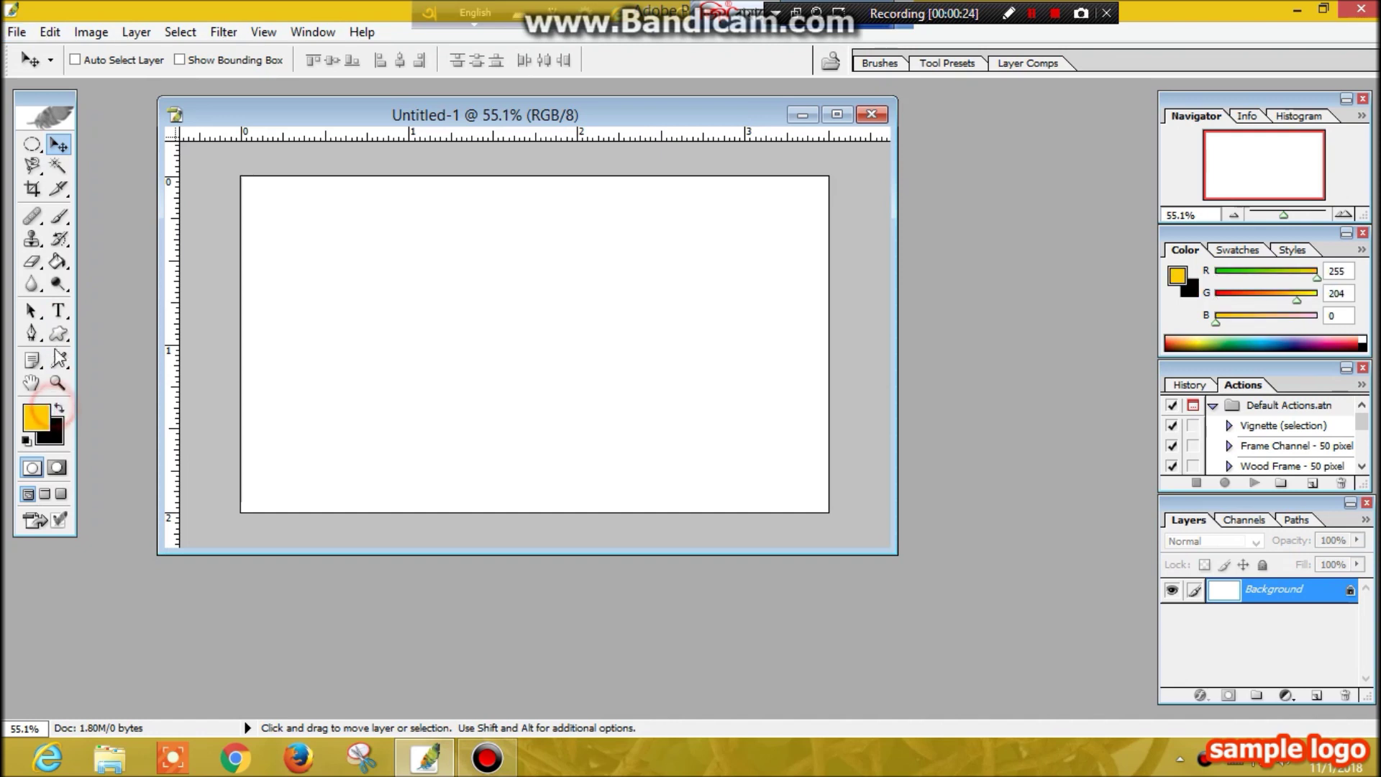
{"action": "left_click", "coordinate": [59, 262]}
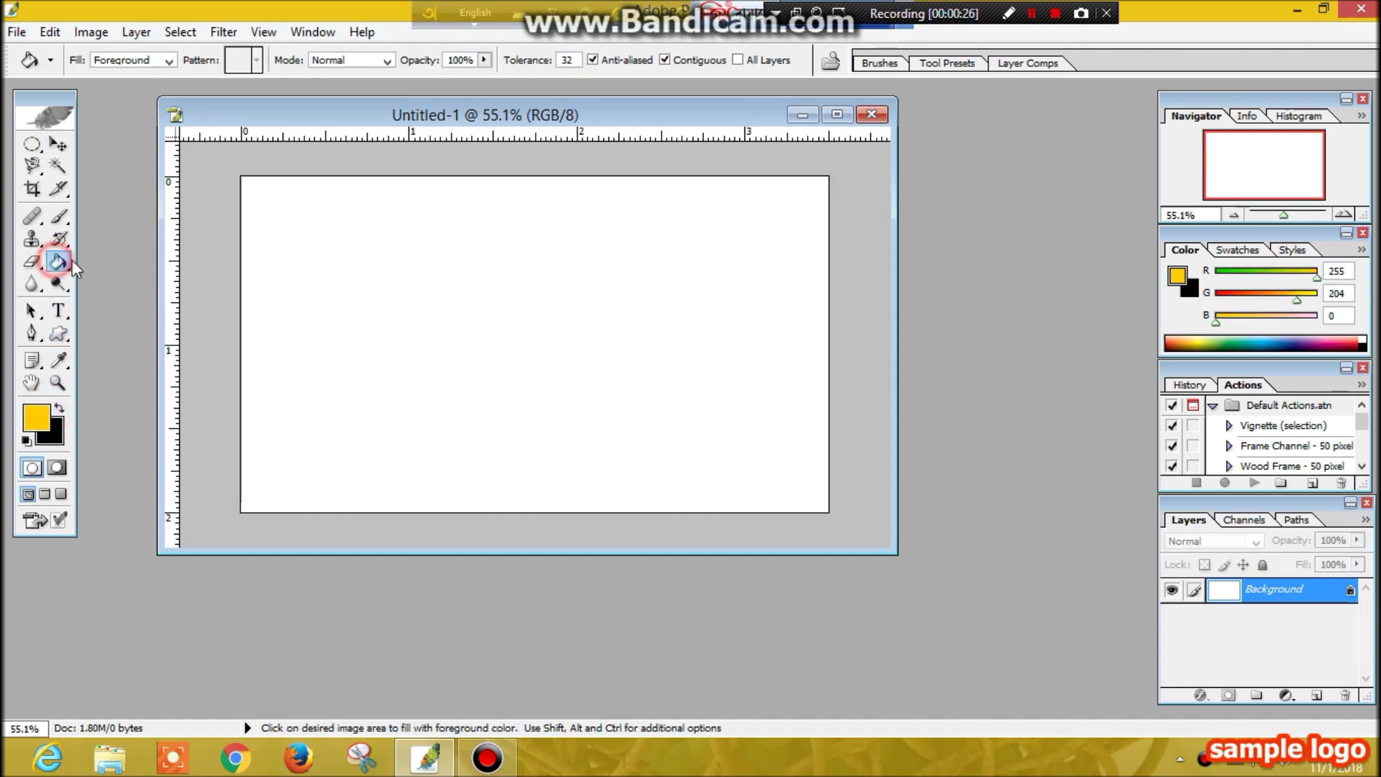
{"action": "left_click", "coordinate": [515, 324]}
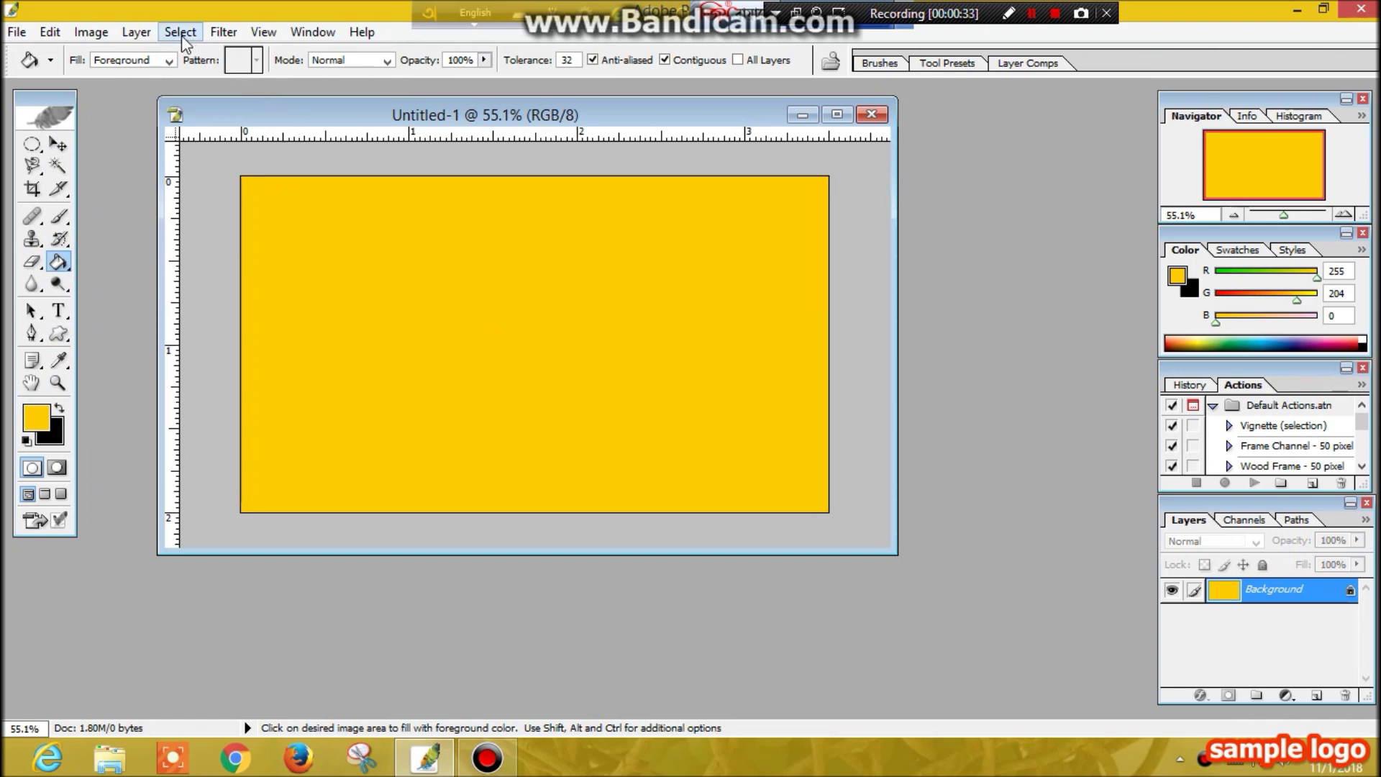
{"action": "left_click", "coordinate": [220, 36]}
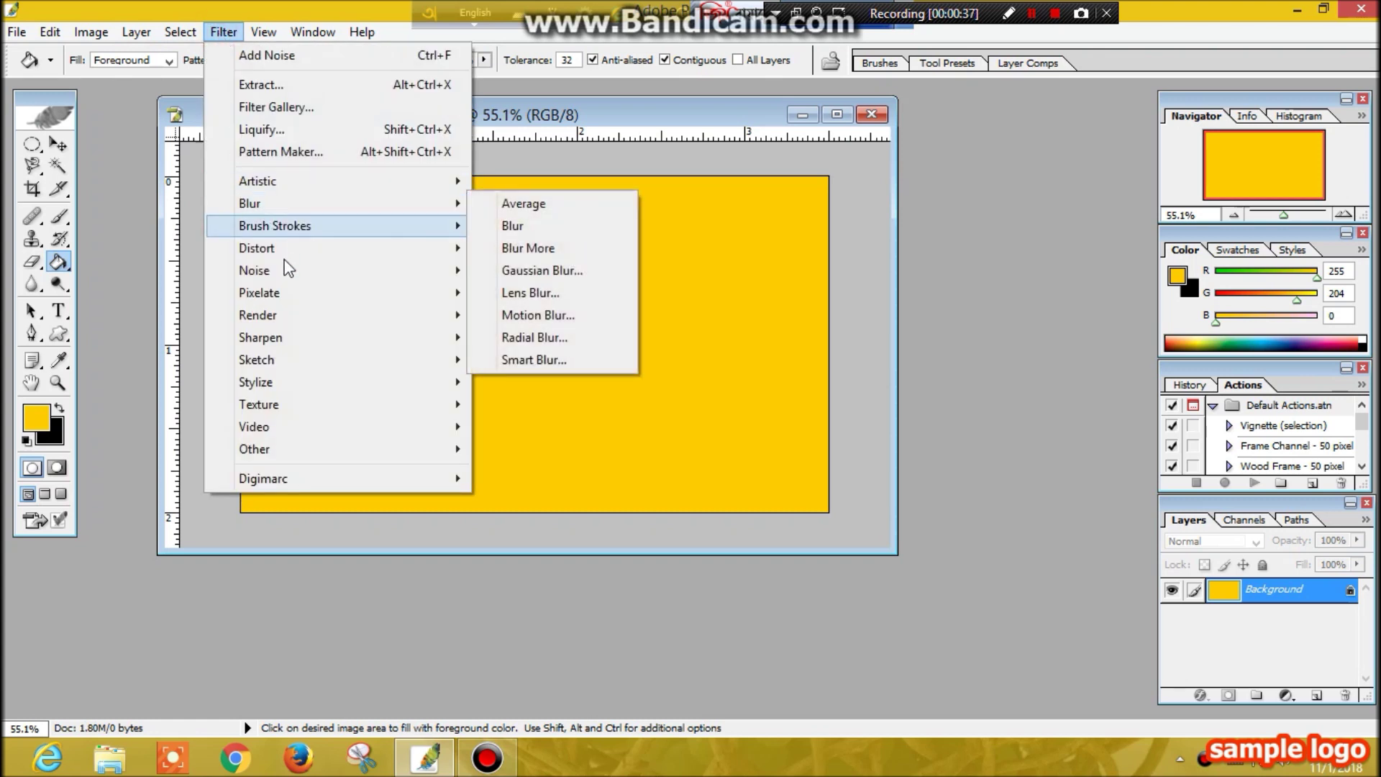
{"action": "mouse_move", "coordinate": [453, 204]}
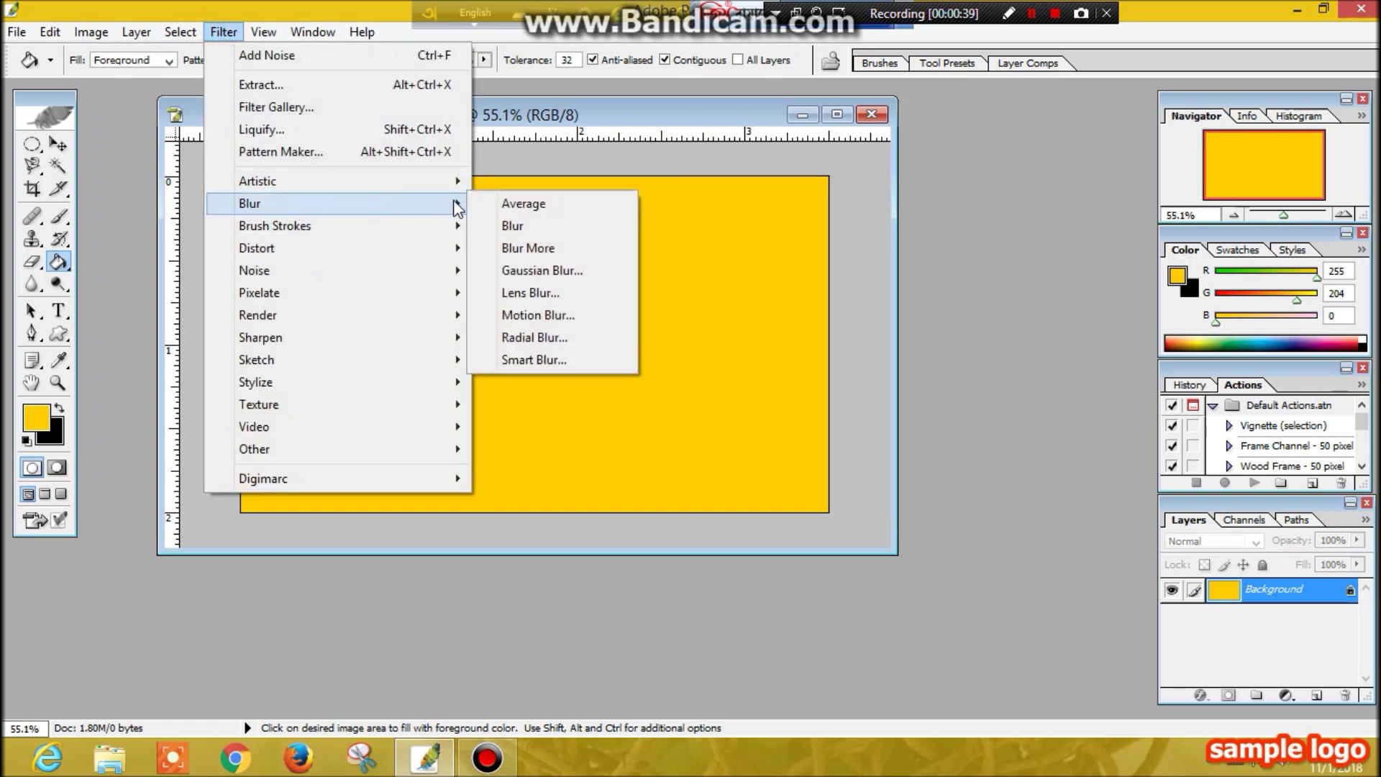
{"action": "left_click", "coordinate": [559, 273]}
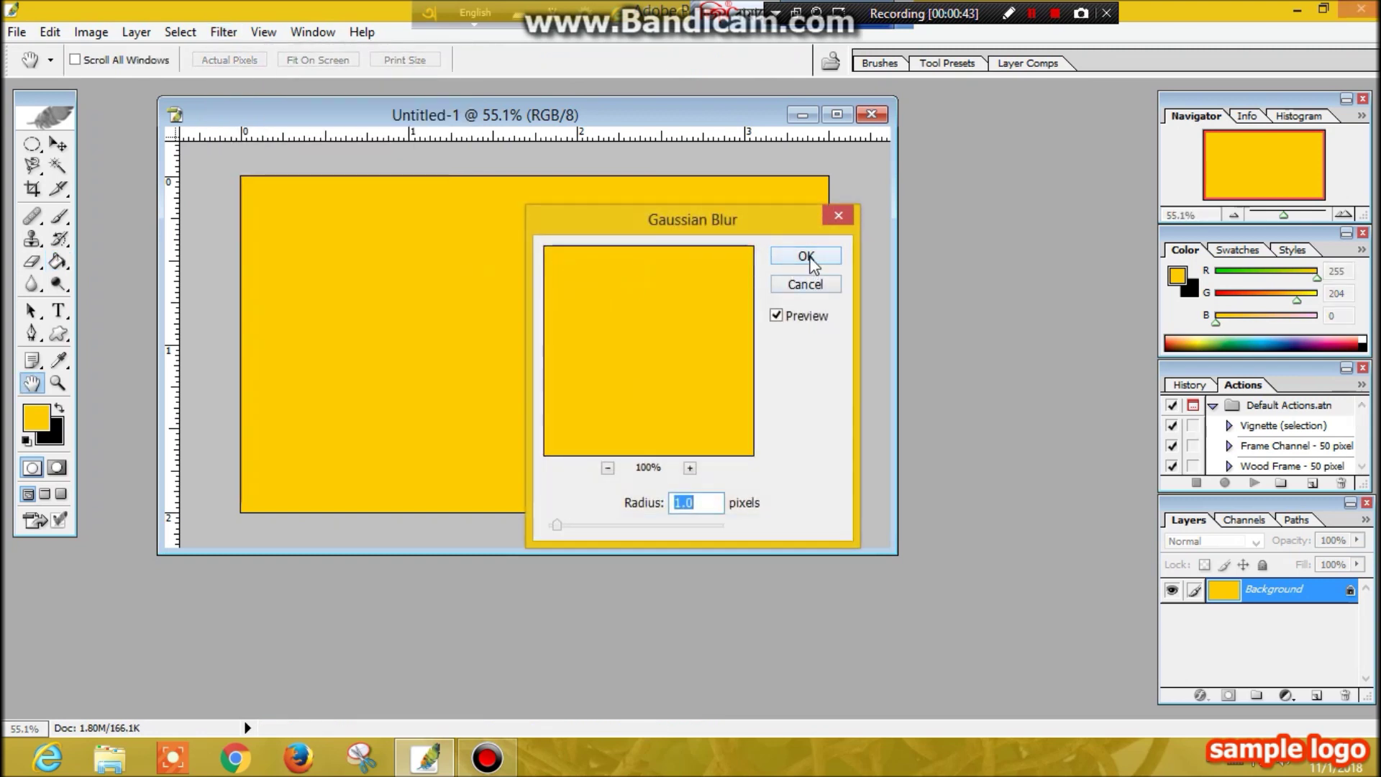
{"action": "left_click", "coordinate": [807, 257]}
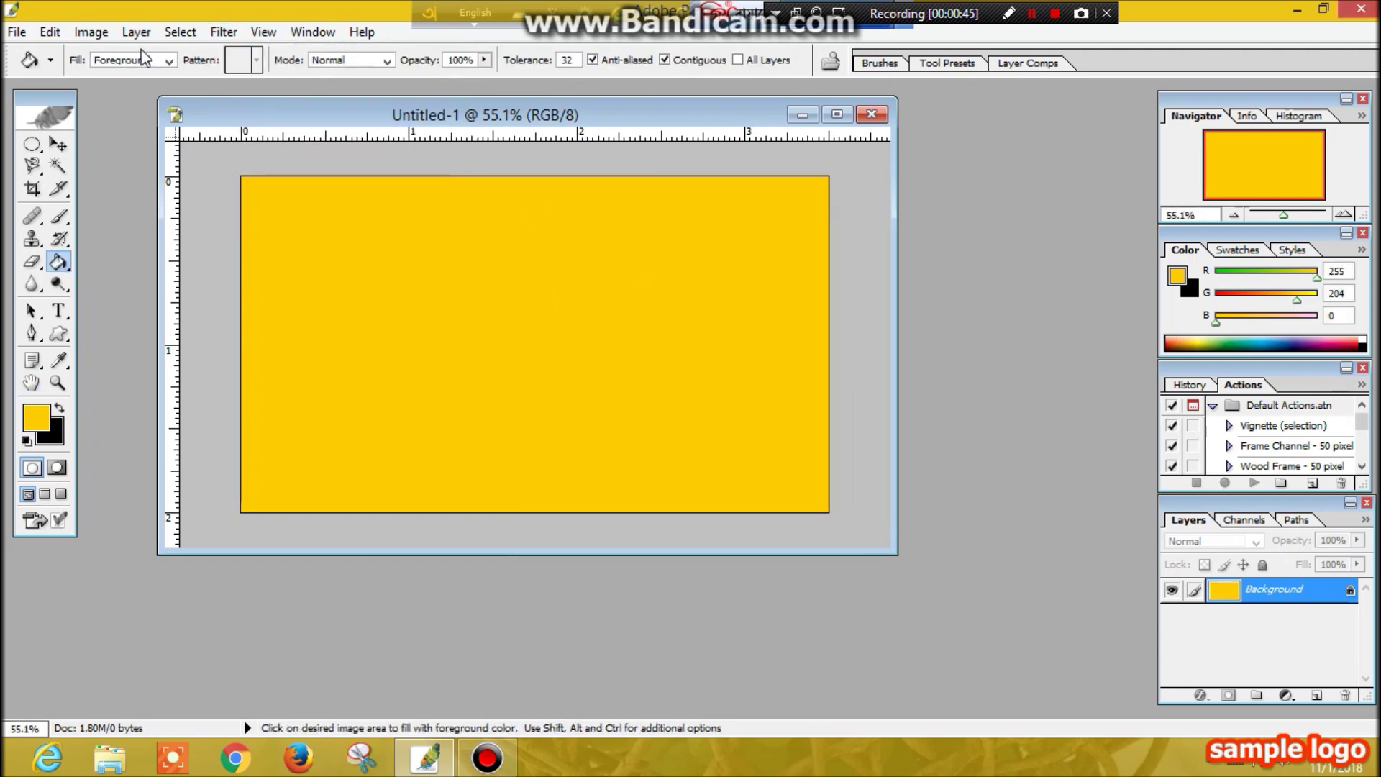
Add uniform noise of about 5.89% to the yellow card.
{"action": "left_click", "coordinate": [222, 33]}
{"action": "mouse_move", "coordinate": [249, 202]}
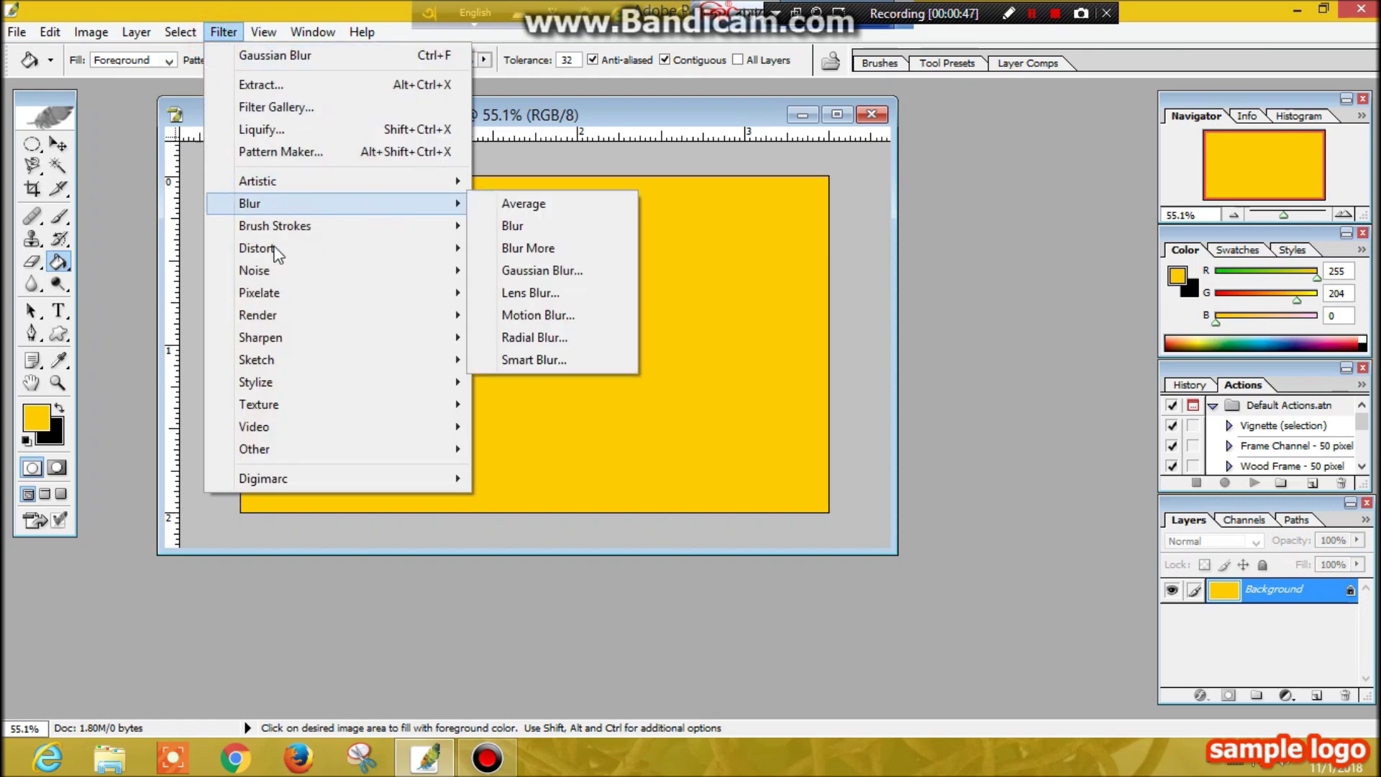
{"action": "left_click", "coordinate": [510, 272]}
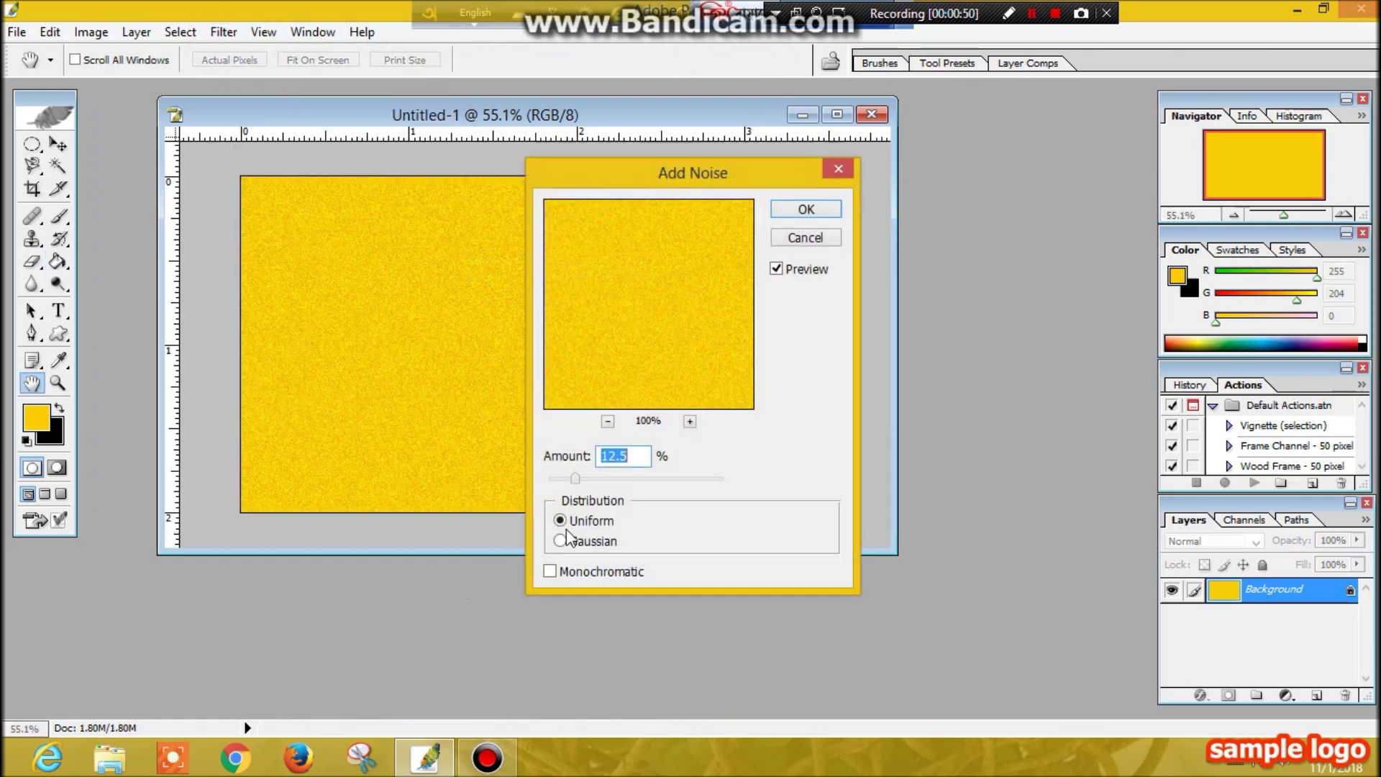
{"action": "left_click_drag", "start_coordinate": [576, 479], "coordinate": [568, 479]}
{"action": "left_click_drag", "start_coordinate": [567, 480], "coordinate": [562, 484]}
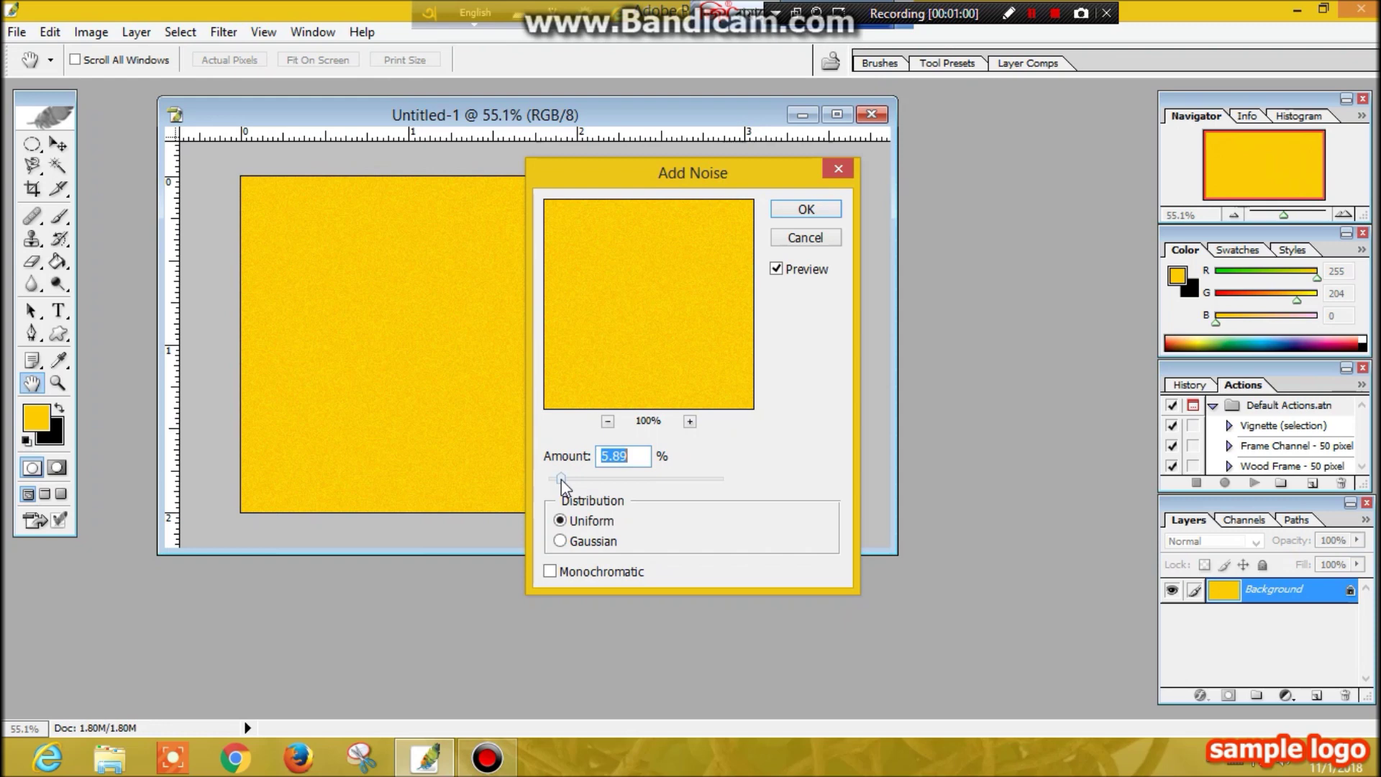
{"action": "left_click", "coordinate": [806, 209]}
{"action": "key", "text": "g"}
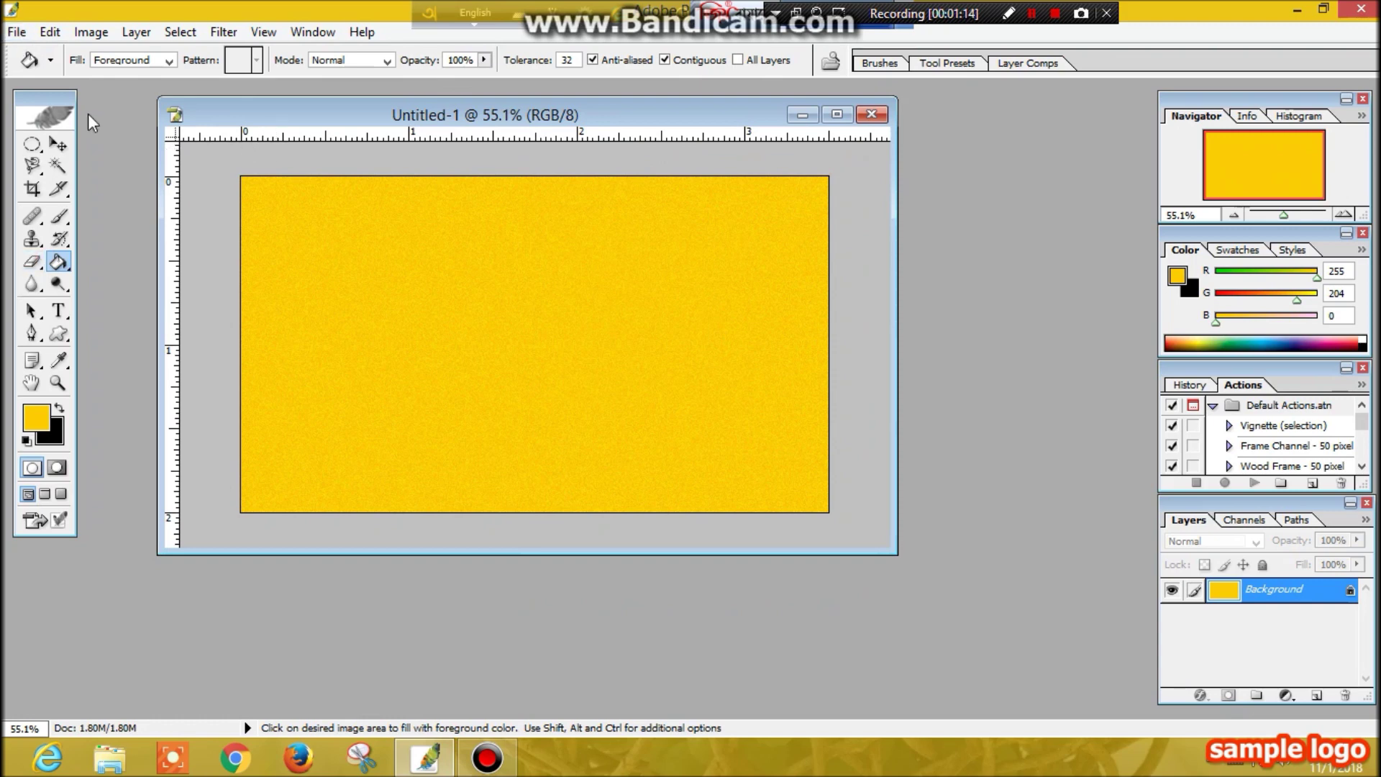
{"action": "left_click", "coordinate": [58, 146]}
Drag a horizontal guide to the card's middle and a vertical guide to its centre.
{"action": "left_click_drag", "start_coordinate": [272, 138], "coordinate": [290, 337]}
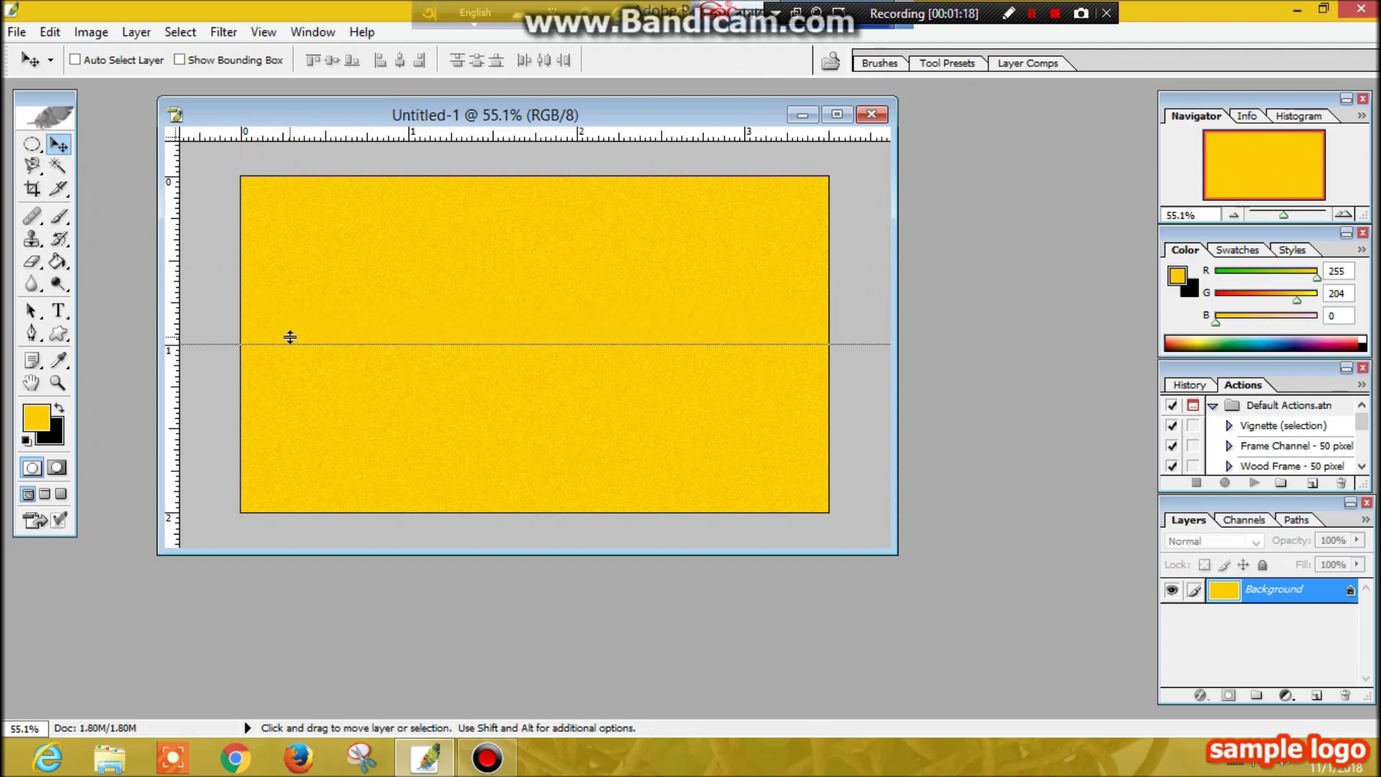
{"action": "left_click_drag", "start_coordinate": [290, 337], "coordinate": [290, 337]}
{"action": "left_click_drag", "start_coordinate": [178, 373], "coordinate": [533, 424]}
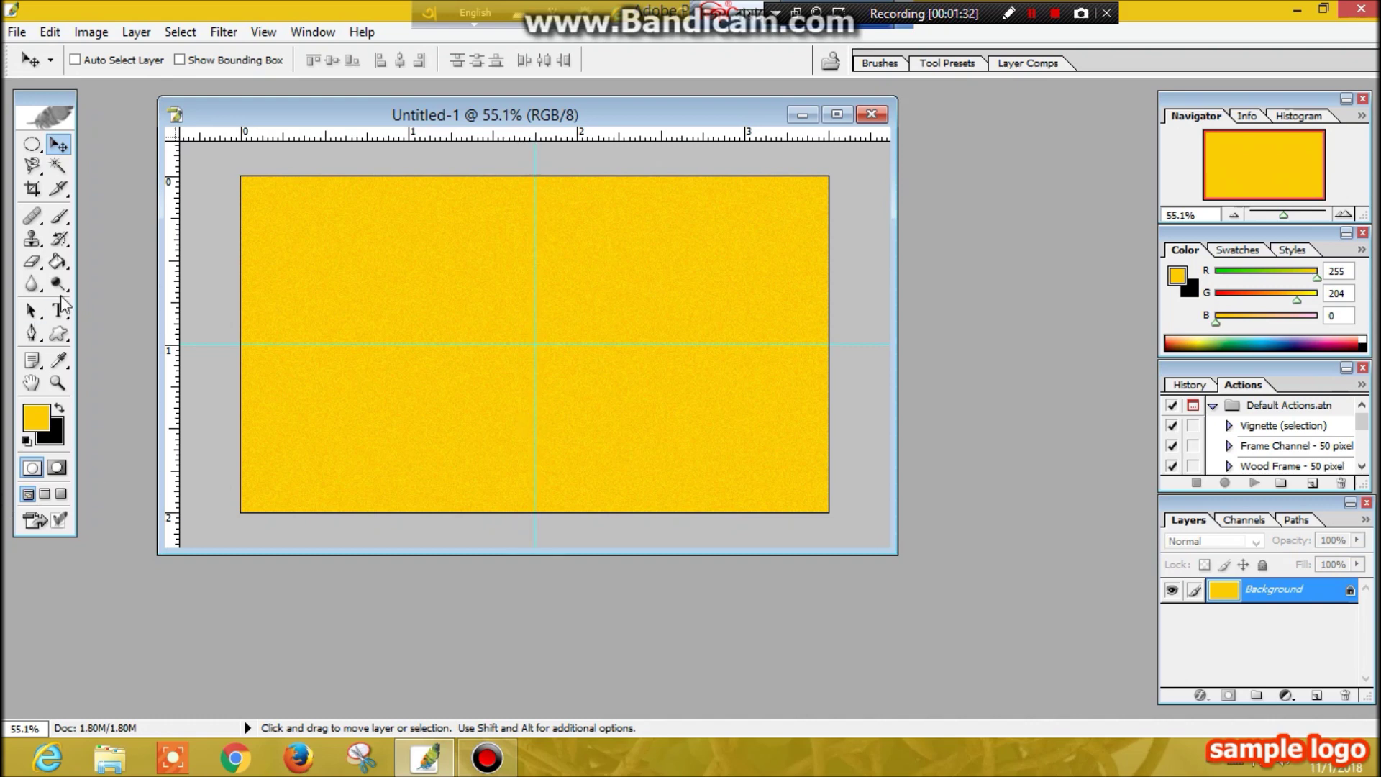
{"action": "left_click", "coordinate": [31, 335]}
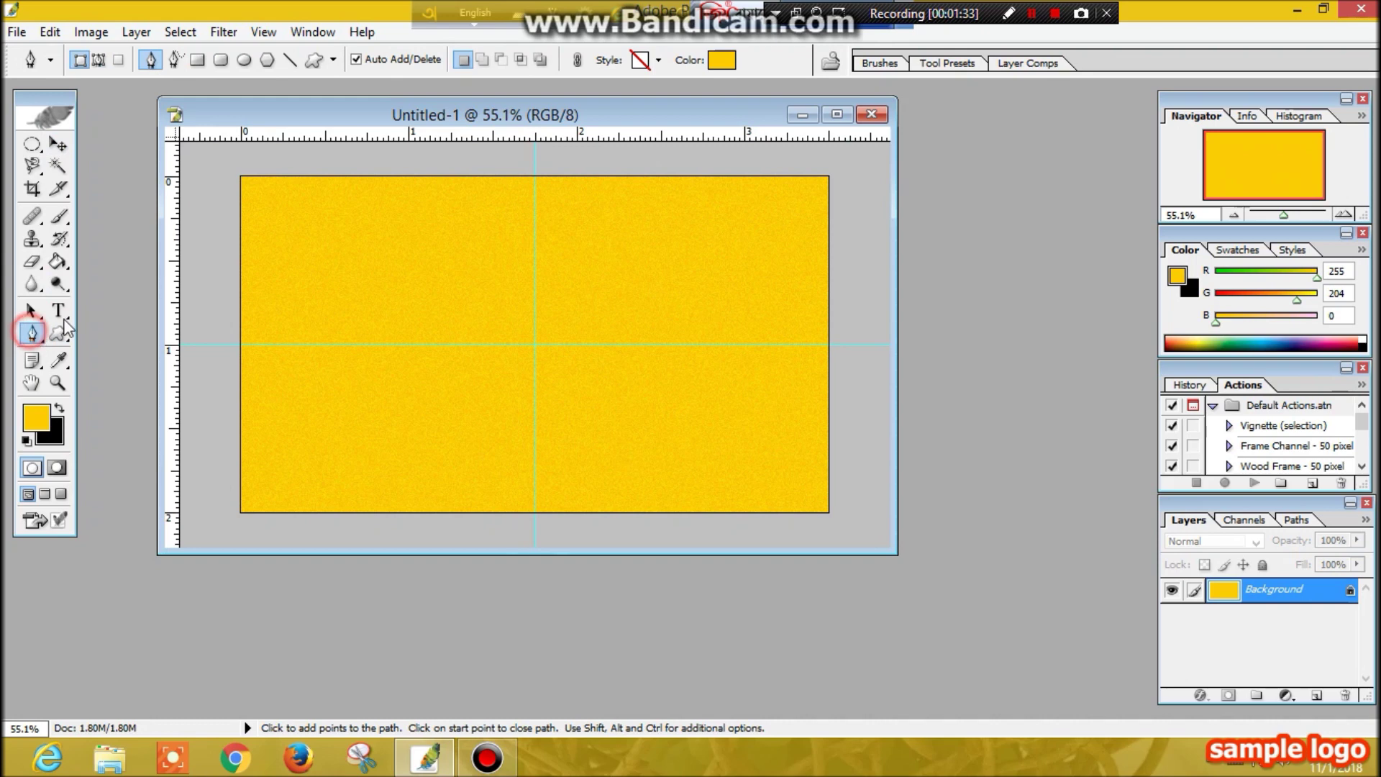
Draw a black curved shape from the top-centre guide down to the right edge's middle.
{"action": "left_click", "coordinate": [536, 177]}
{"action": "left_click", "coordinate": [59, 410]}
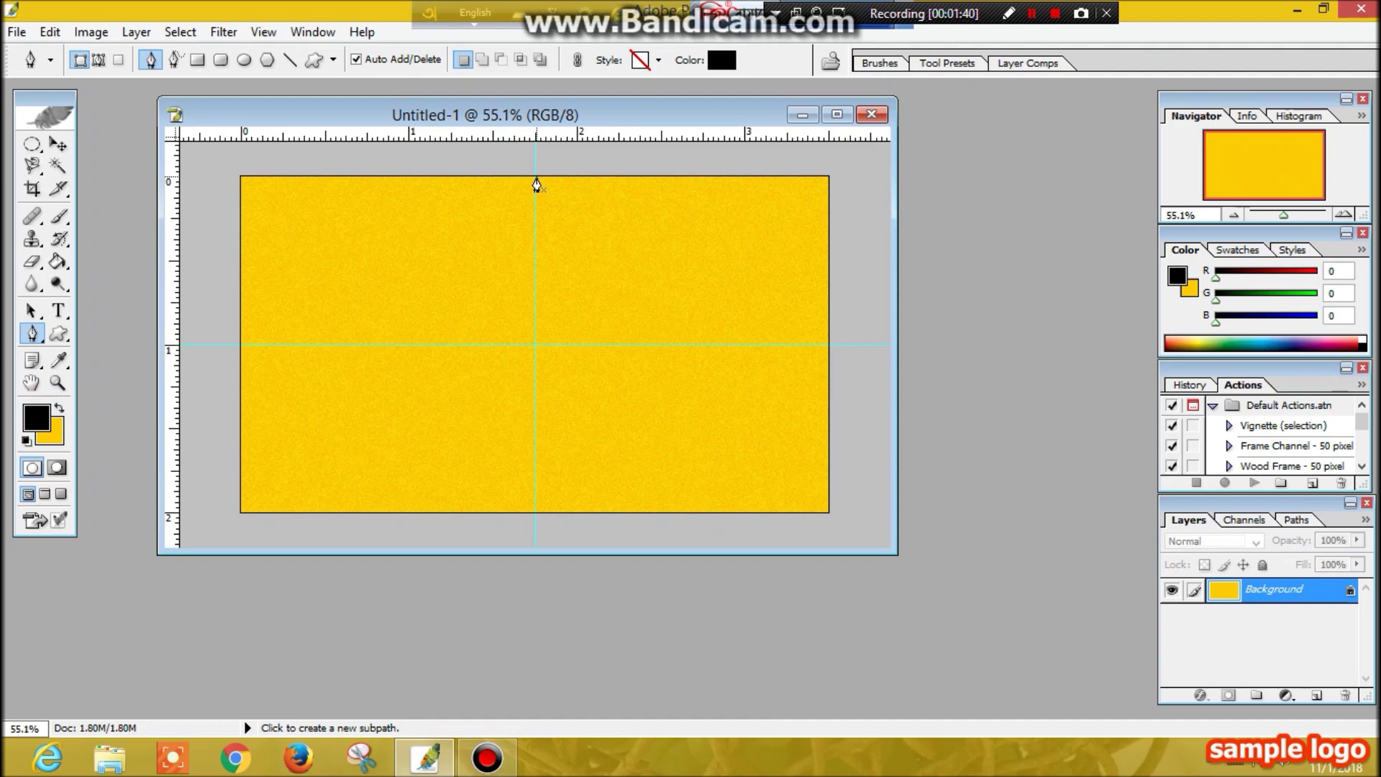
{"action": "left_click", "coordinate": [535, 175]}
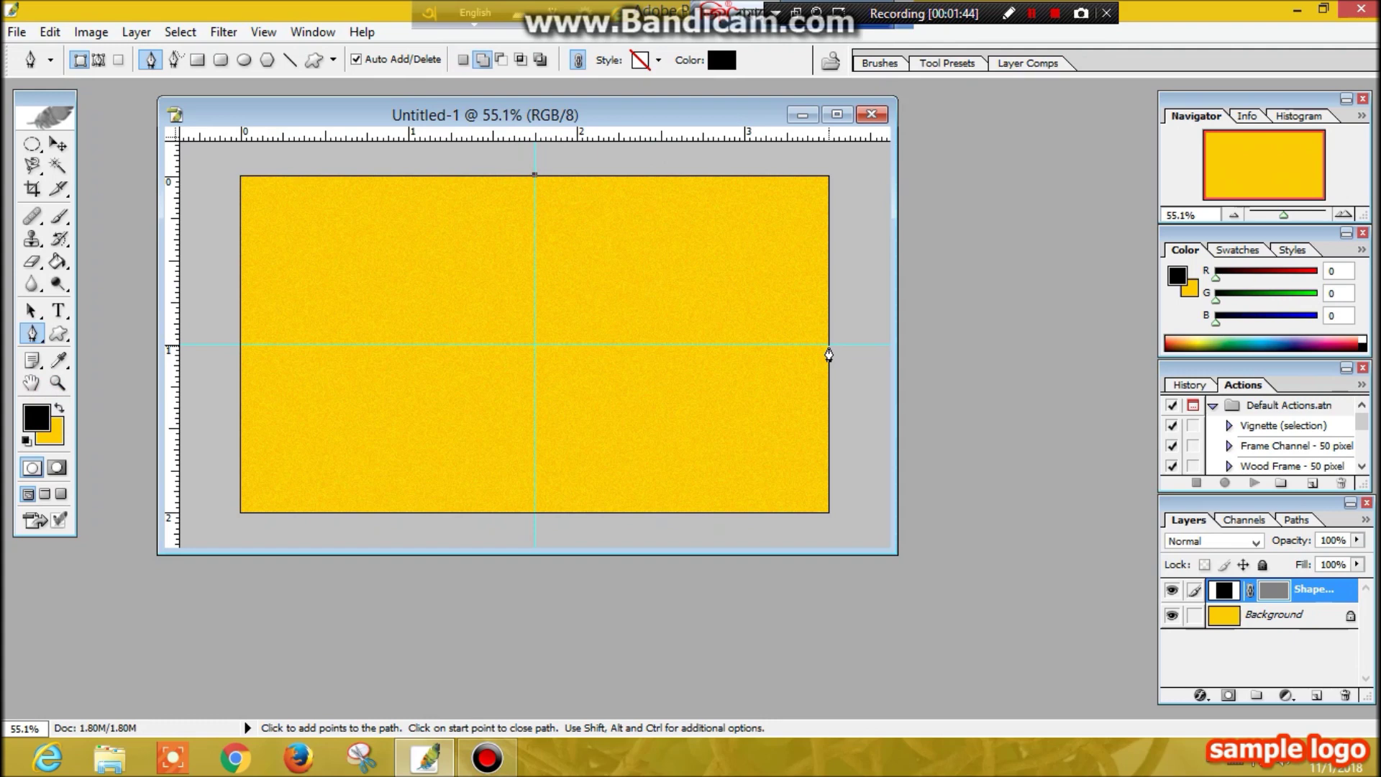
{"action": "mouse_move", "coordinate": [828, 346]}
{"action": "left_mouse_down"}
{"action": "mouse_move", "coordinate": [890, 474]}
{"action": "mouse_move", "coordinate": [900, 469]}
{"action": "mouse_move", "coordinate": [874, 476]}
{"action": "left_mouse_up"}
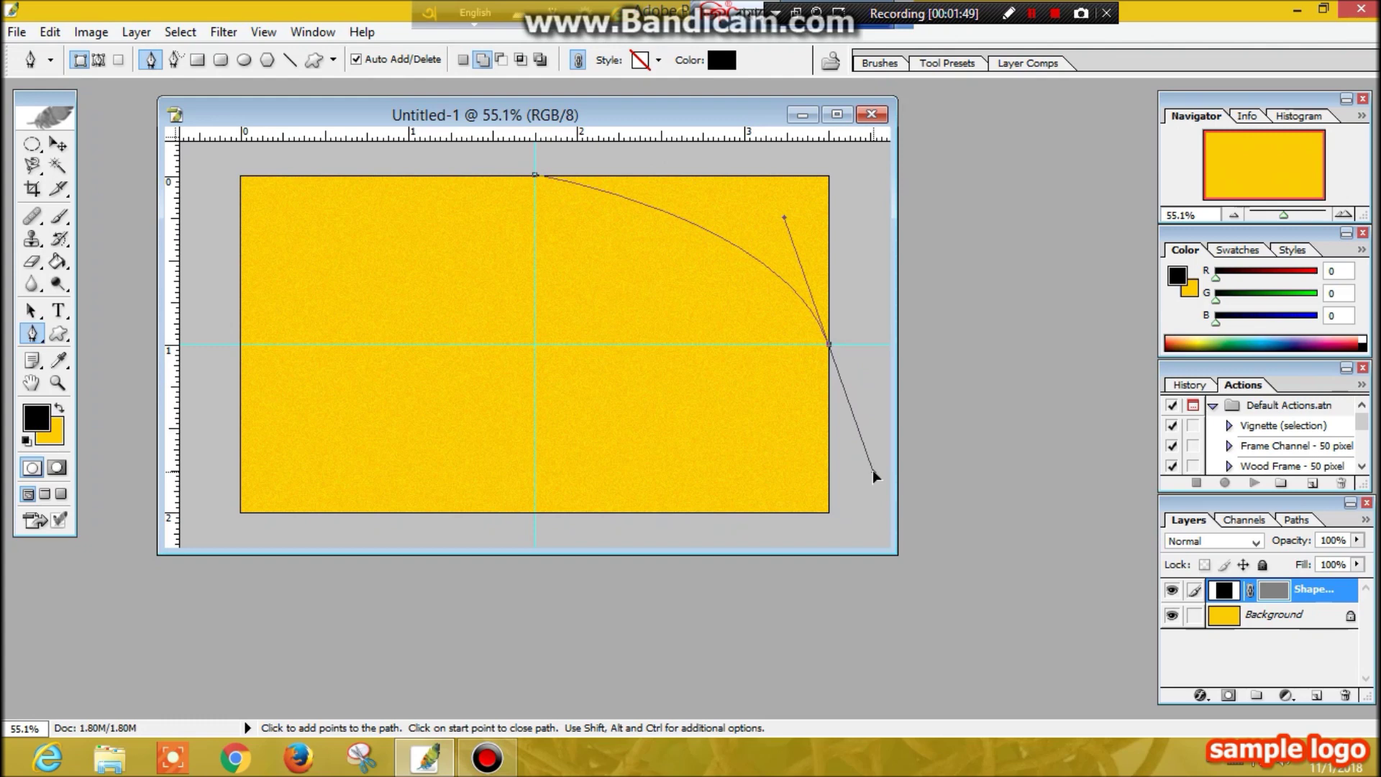
{"action": "left_click", "coordinate": [829, 343], "text": "alt"}
{"action": "left_click", "coordinate": [828, 309]}
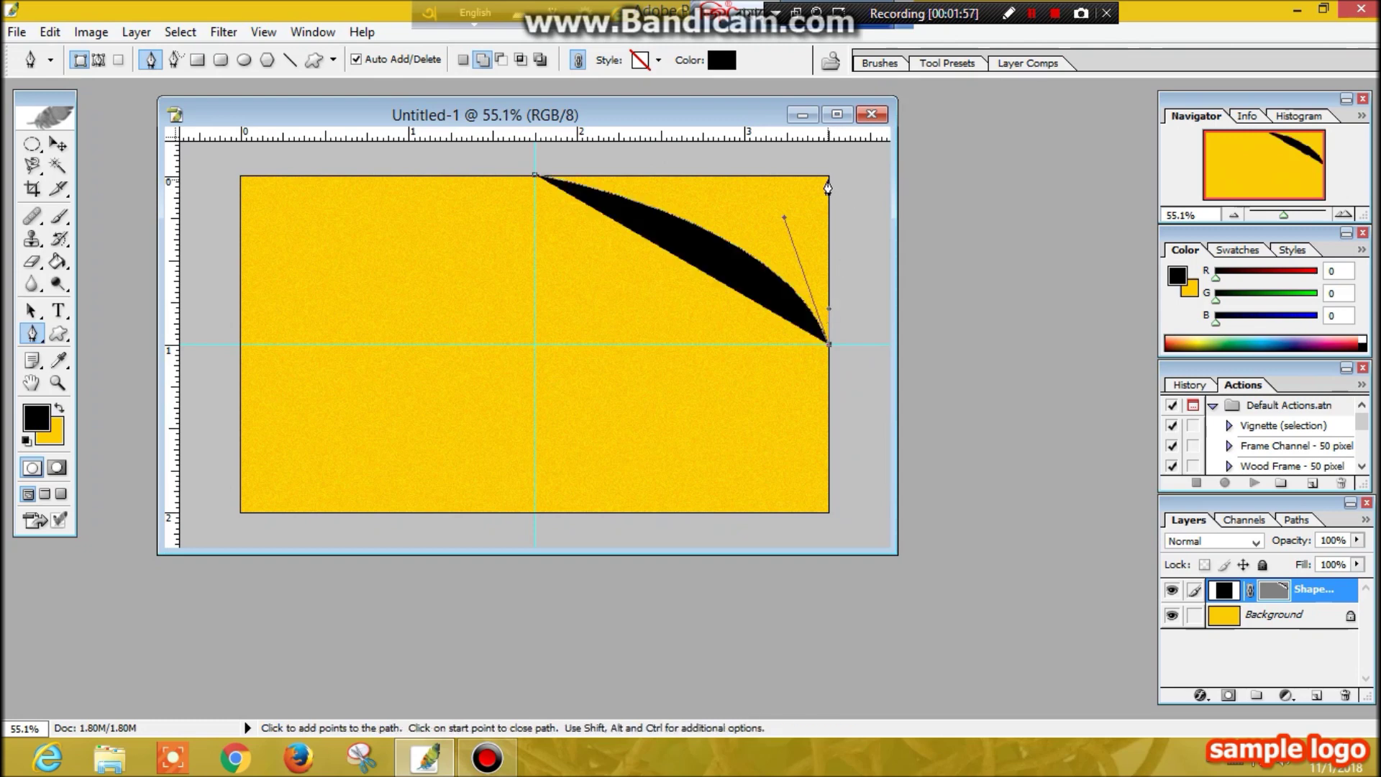
{"action": "left_click", "coordinate": [829, 176]}
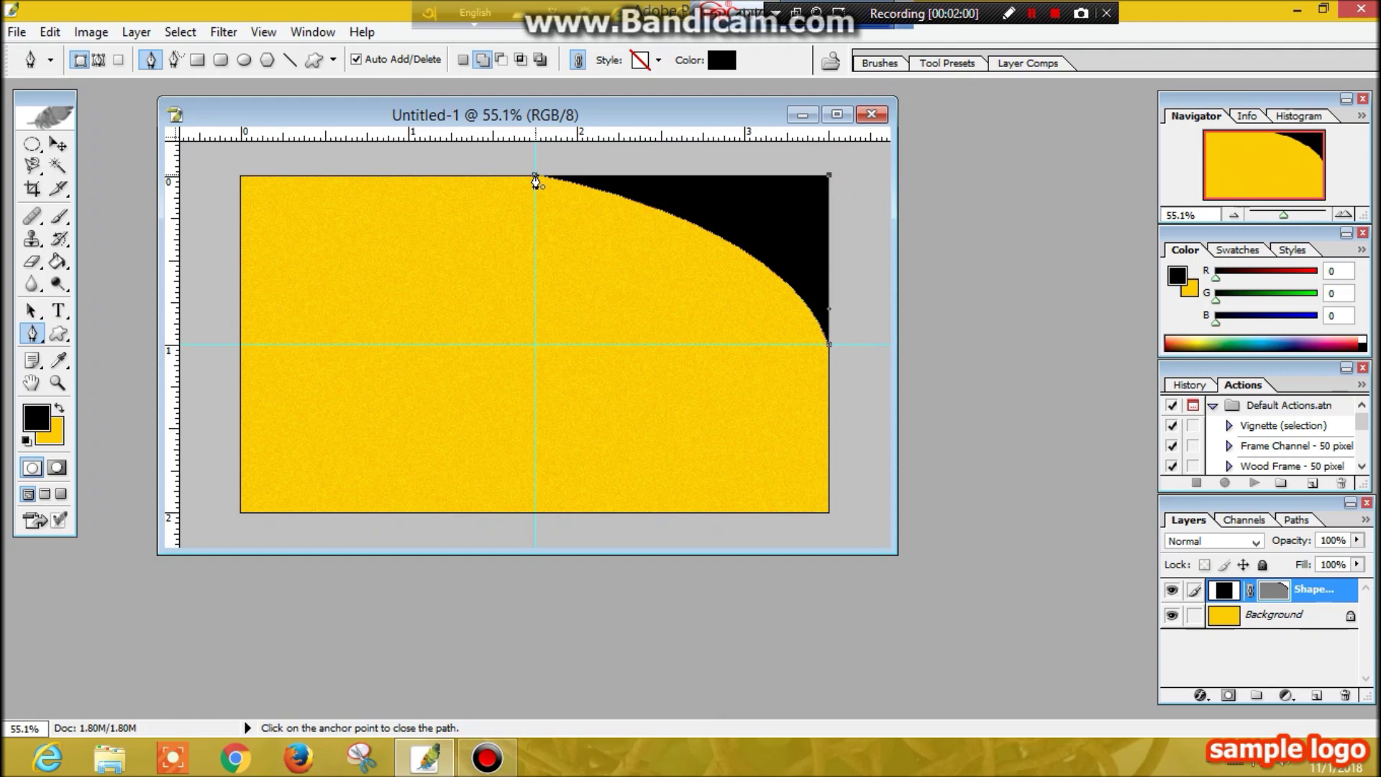
{"action": "left_click", "coordinate": [535, 177]}
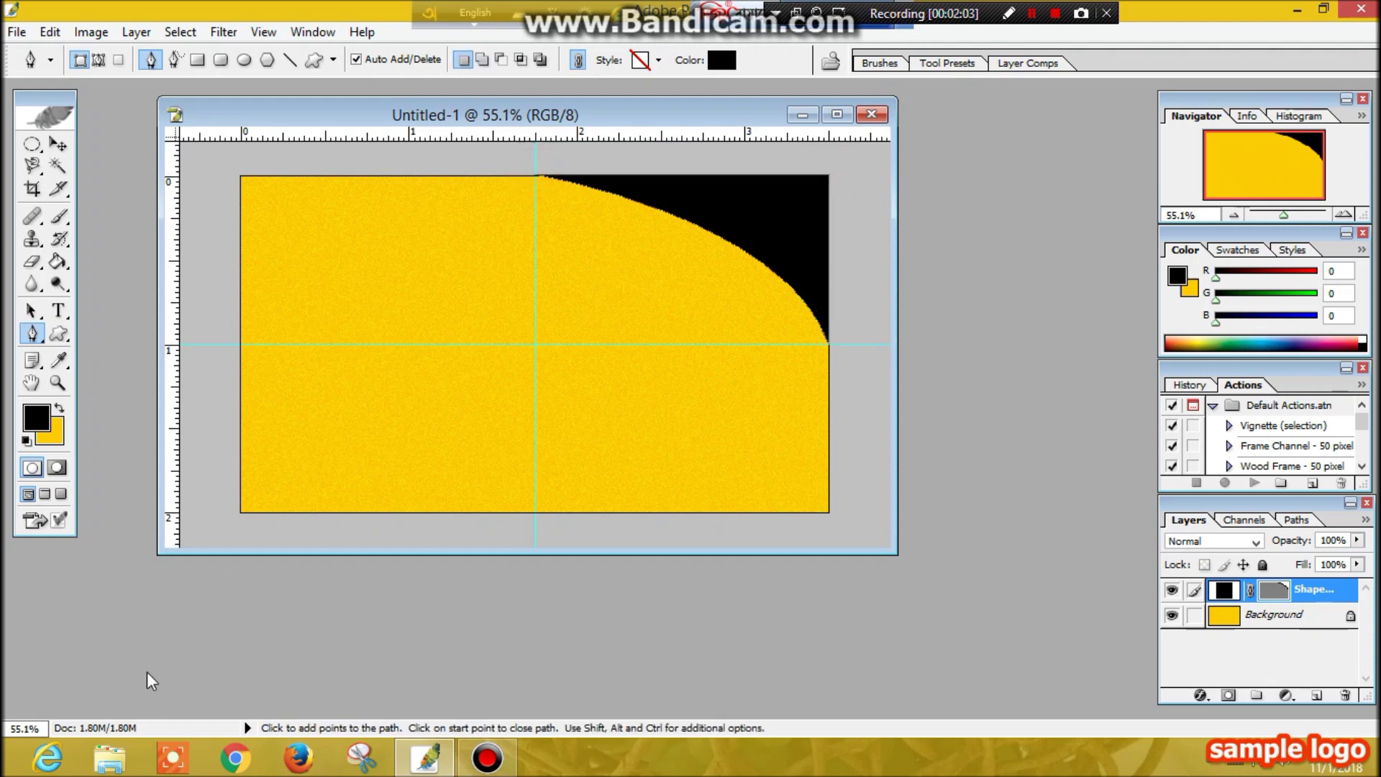
{"action": "key", "text": "Return"}
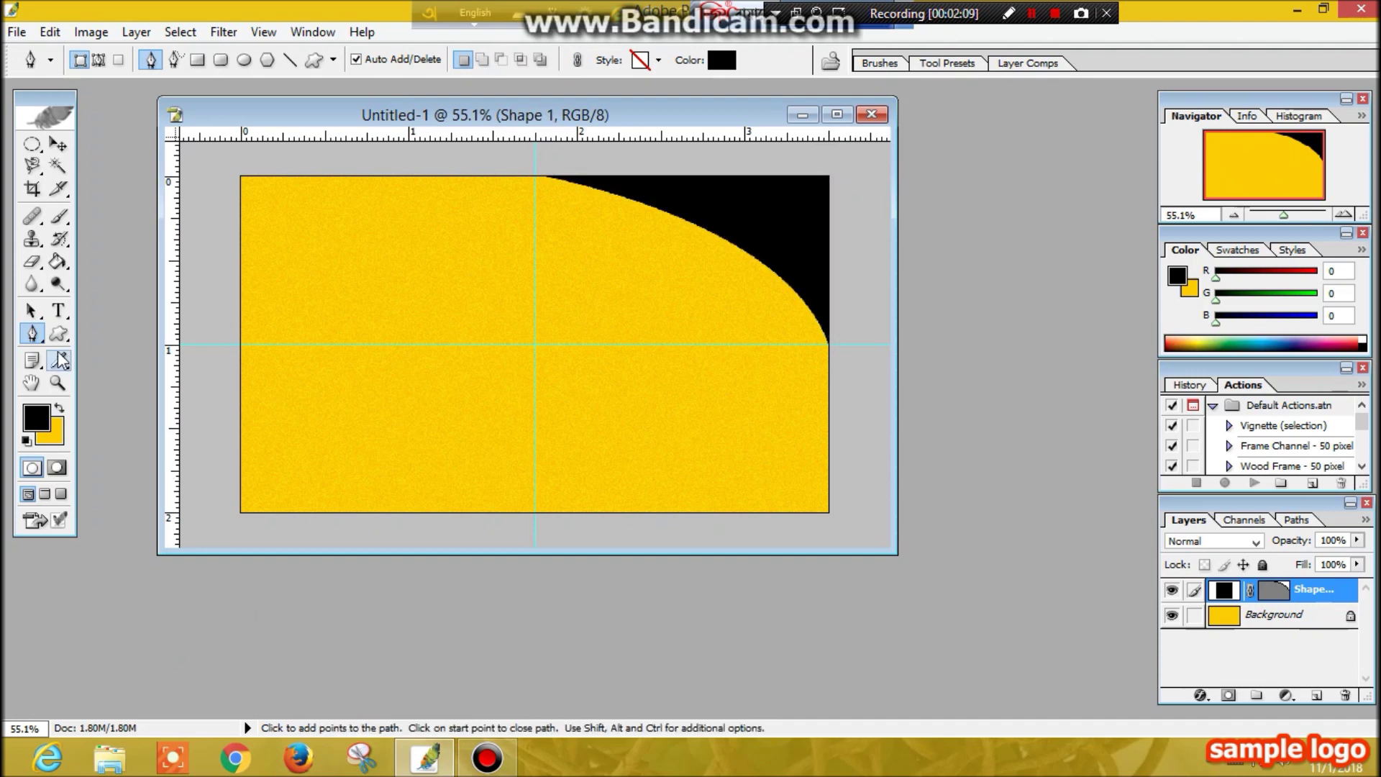
{"action": "left_click", "coordinate": [58, 145]}
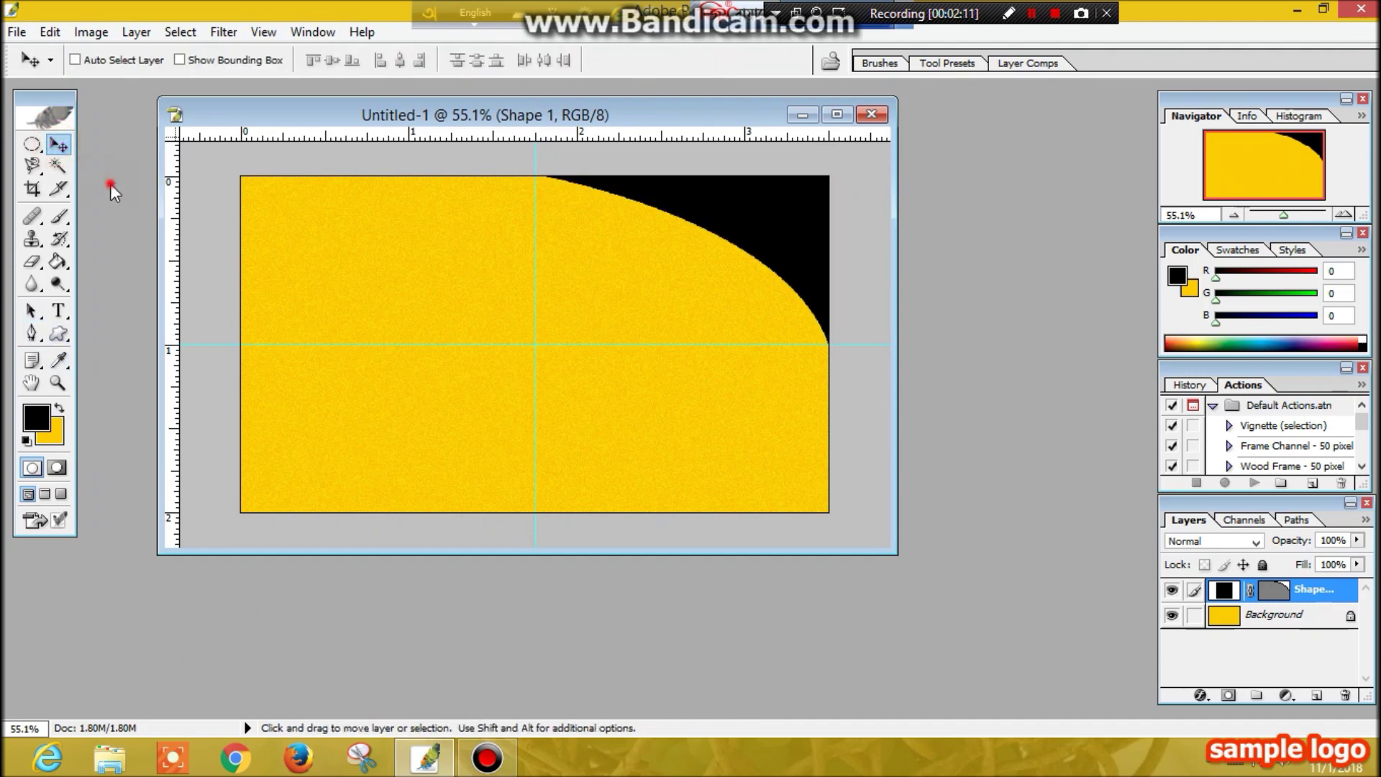
Draw a black curved shape from the left-edge guide to the bottom middle, closing at the corner.
{"action": "left_click", "coordinate": [31, 333]}
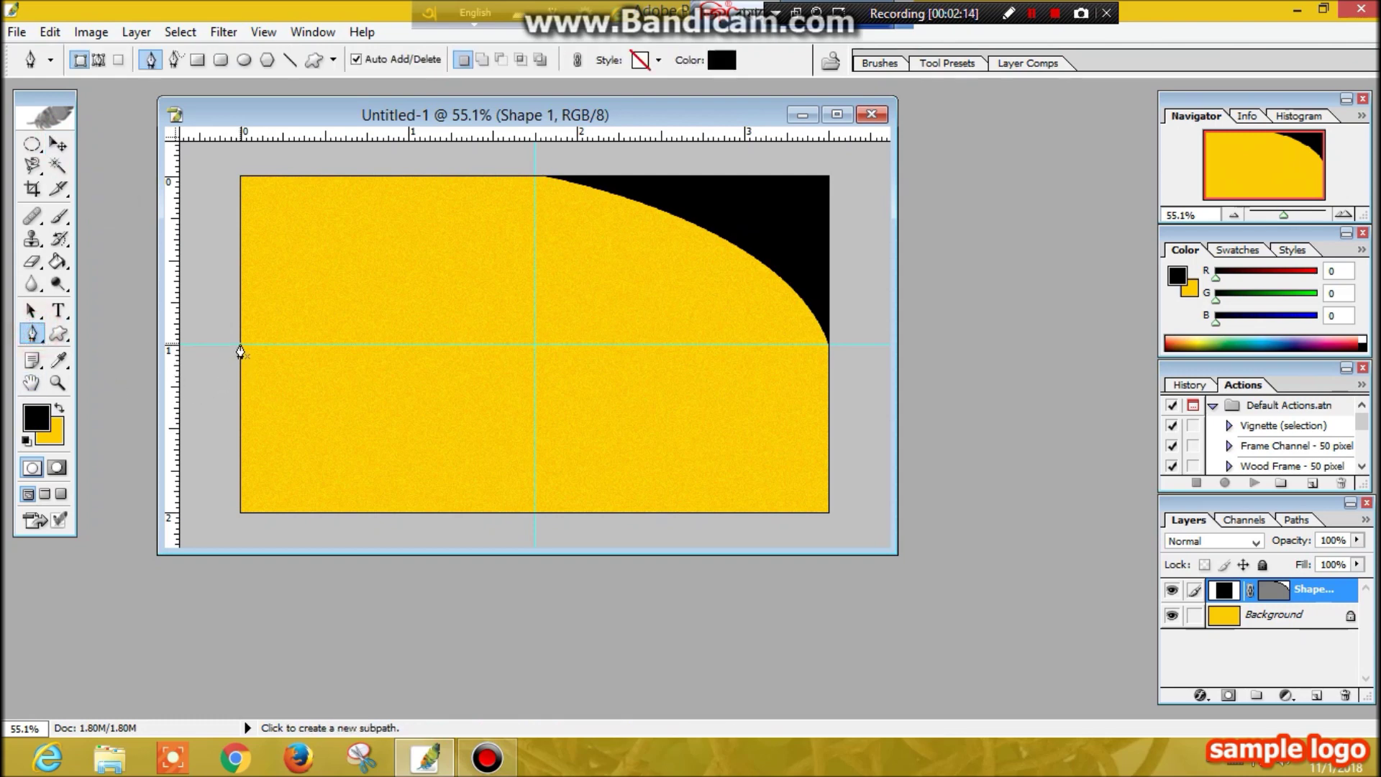
{"action": "left_click", "coordinate": [240, 345]}
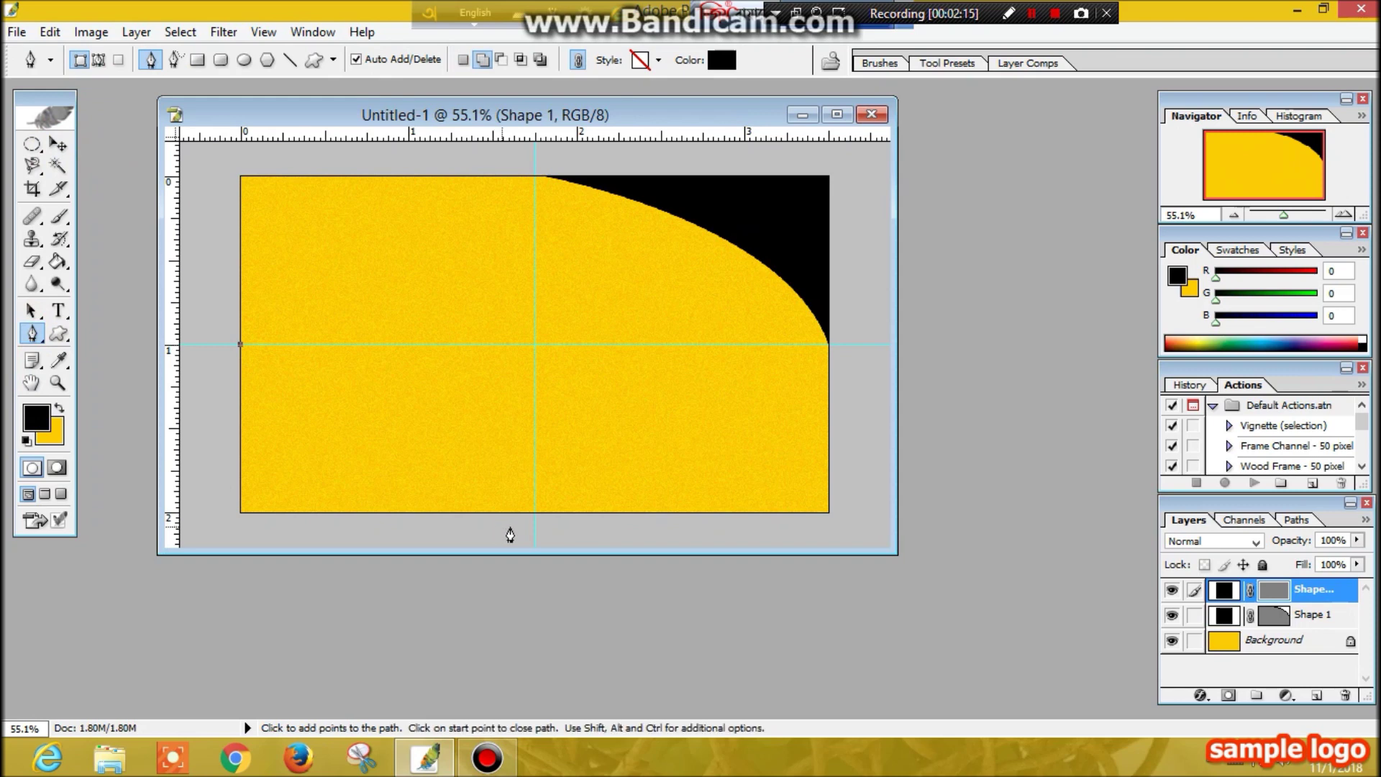
{"action": "left_click_drag", "start_coordinate": [534, 513], "coordinate": [756, 538]}
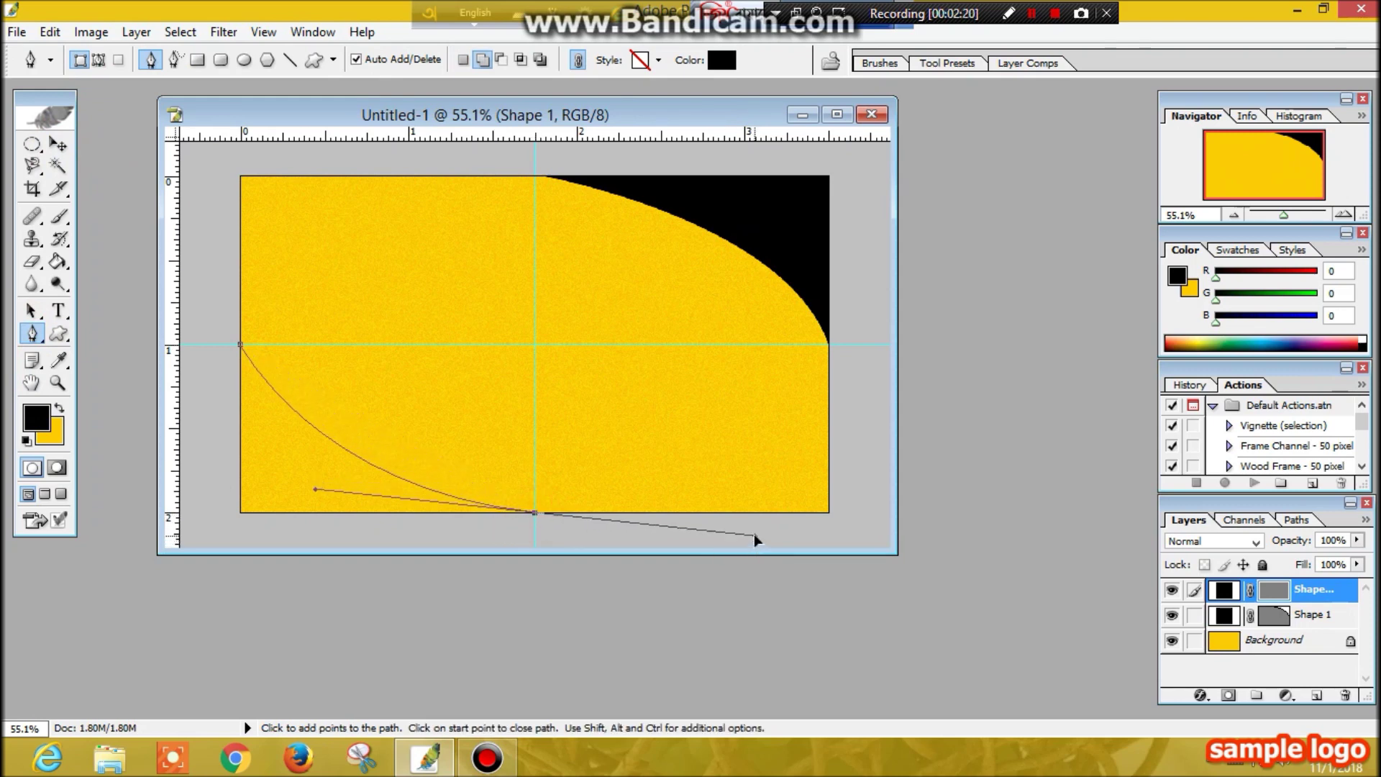
{"action": "left_click_drag", "start_coordinate": [755, 538], "coordinate": [504, 515]}
{"action": "left_click_drag", "start_coordinate": [504, 517], "coordinate": [503, 517]}
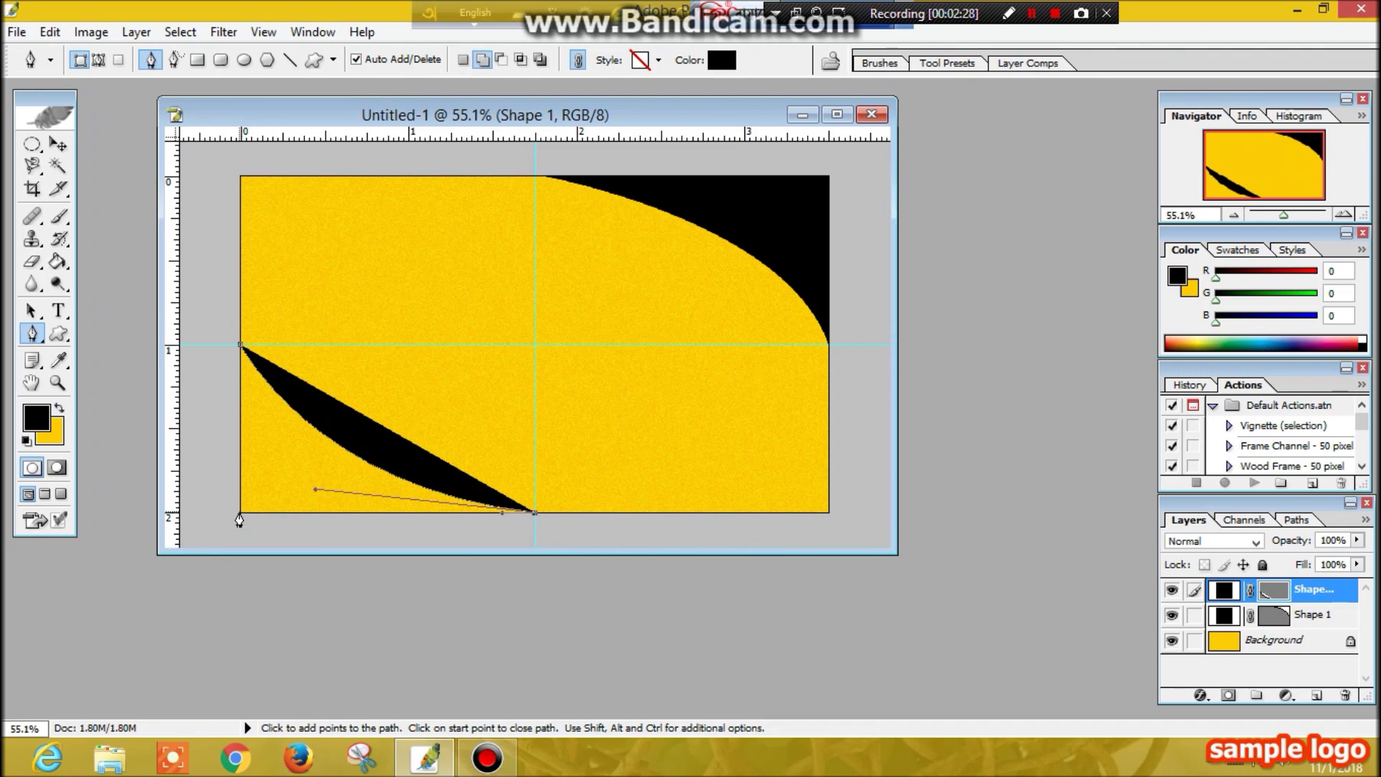
{"action": "left_click", "coordinate": [239, 514]}
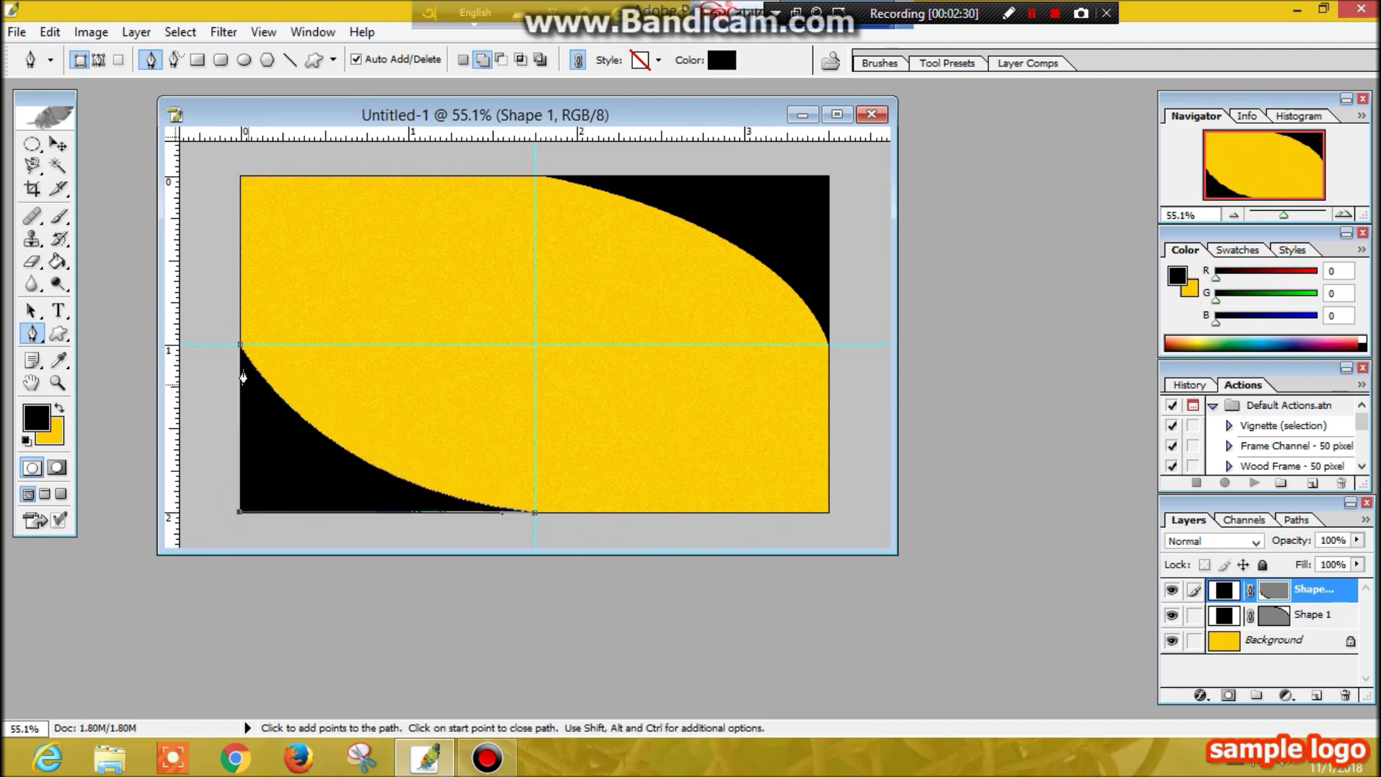
{"action": "left_click", "coordinate": [240, 351]}
{"action": "key", "text": "ctrl+Return"}
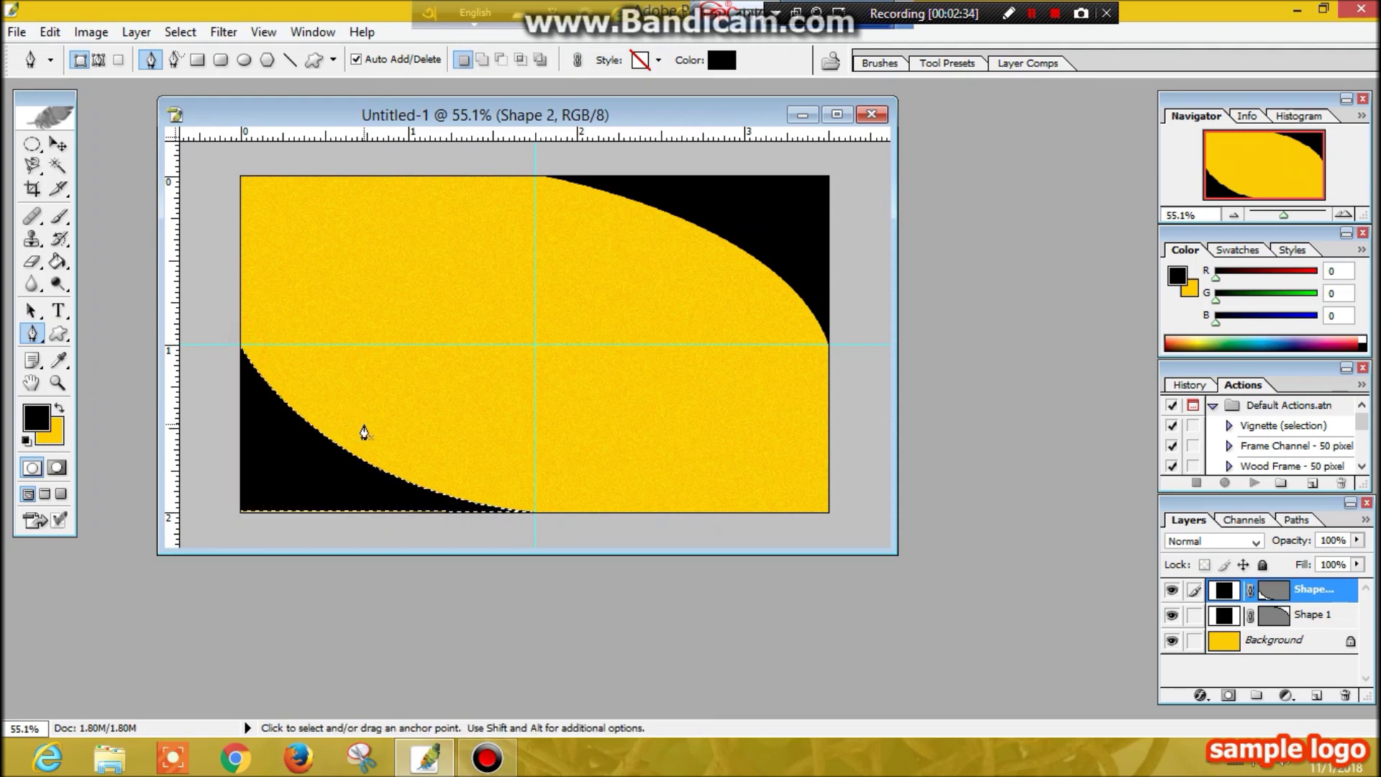
{"action": "key", "text": "Return"}
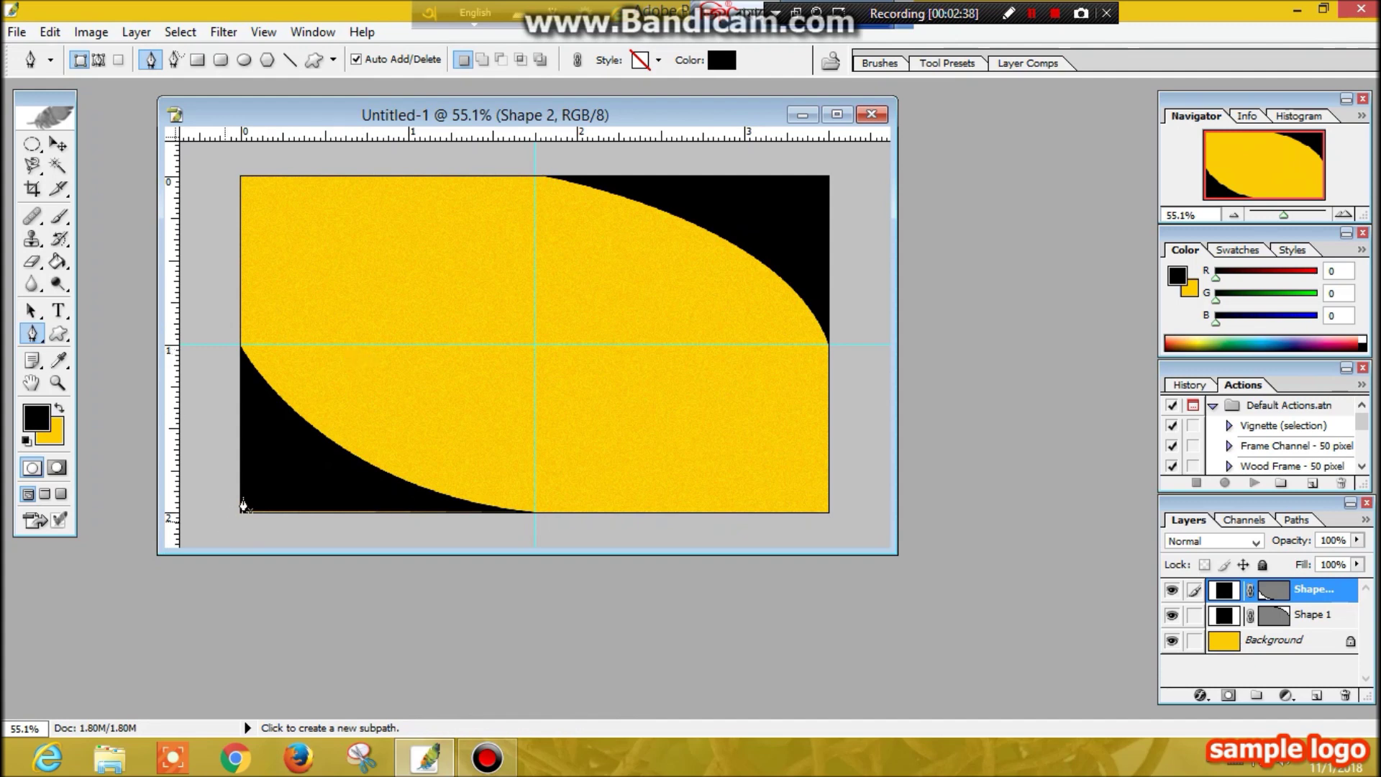
{"action": "left_click", "coordinate": [245, 155]}
Add horizontal guides just below the top edge and just above the bottom edge.
{"action": "left_click_drag", "start_coordinate": [244, 135], "coordinate": [246, 208]}
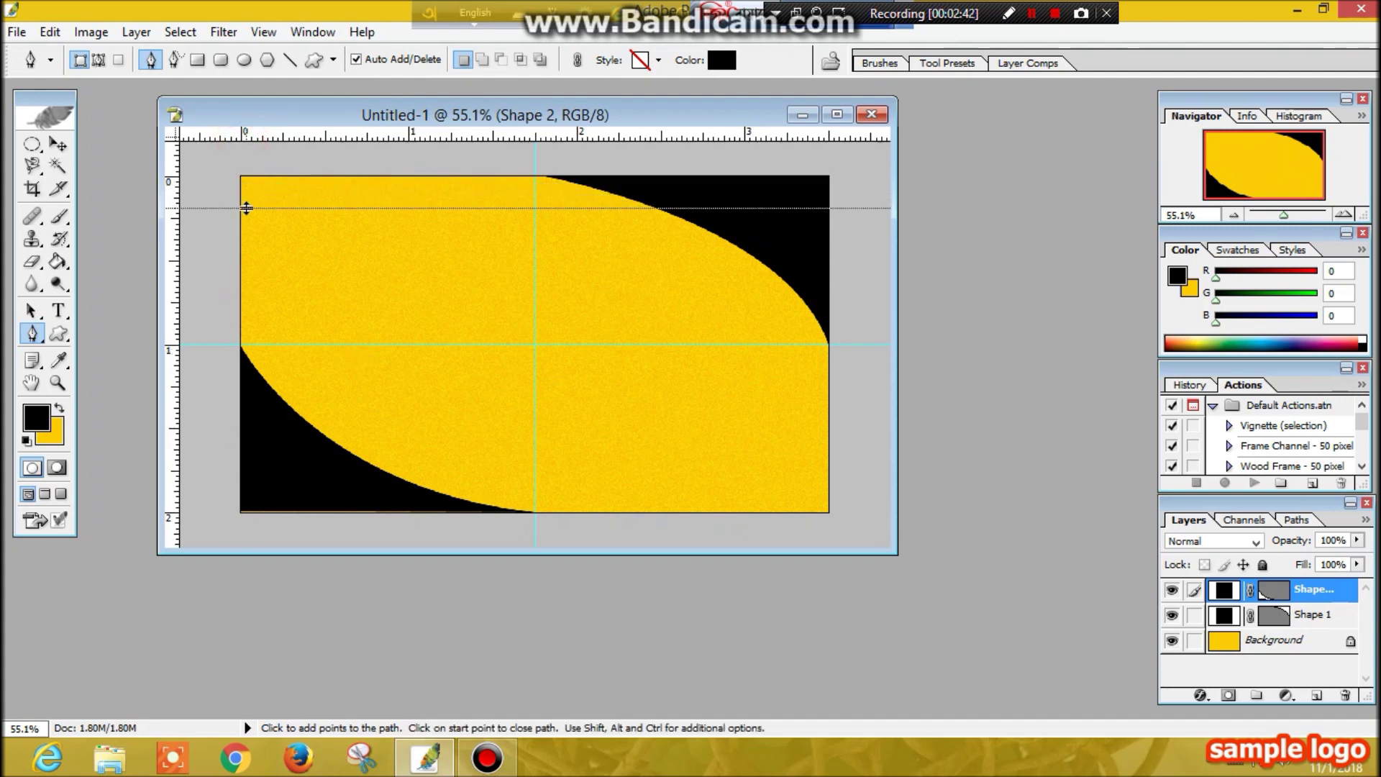
{"action": "left_click_drag", "start_coordinate": [246, 208], "coordinate": [246, 207]}
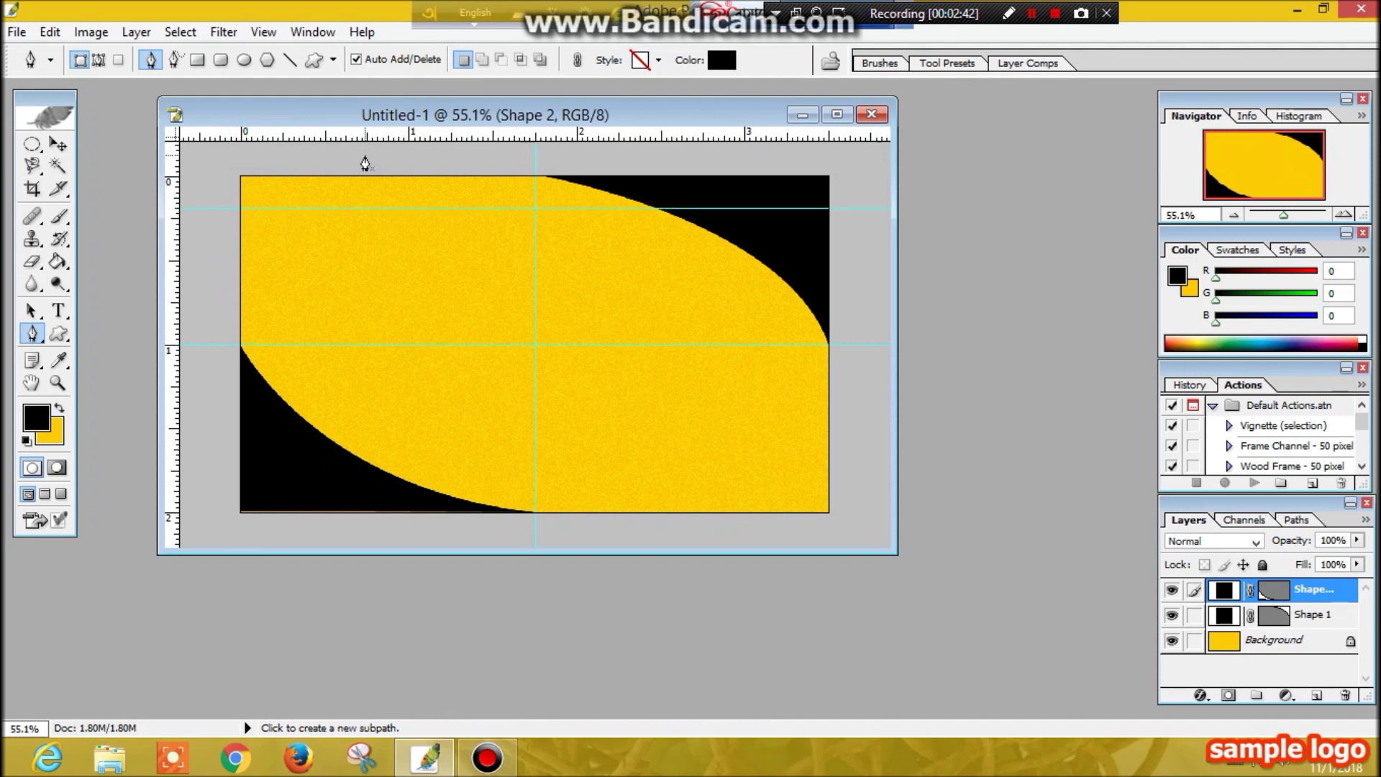
{"action": "left_click_drag", "start_coordinate": [371, 136], "coordinate": [380, 479]}
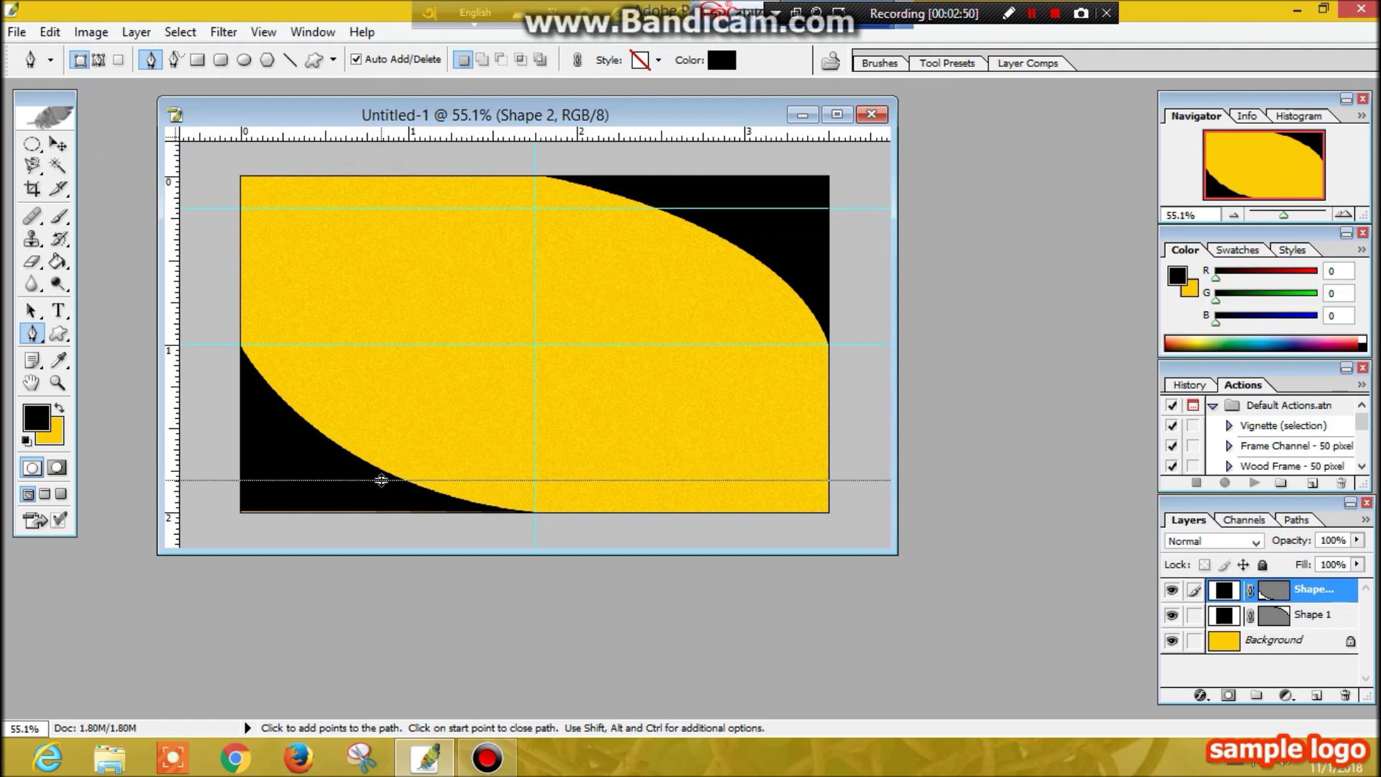
{"action": "left_click_drag", "start_coordinate": [381, 480], "coordinate": [381, 479]}
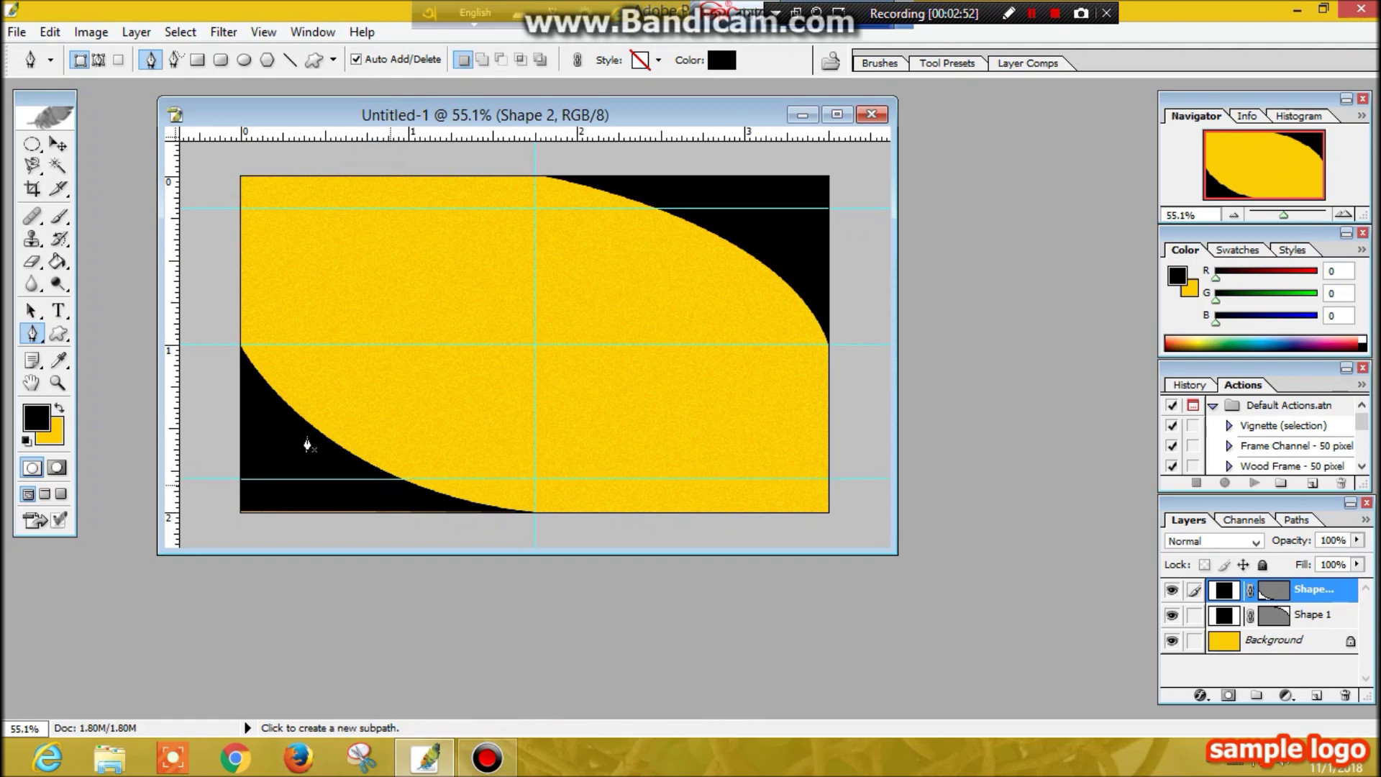
Add vertical guides just inside the left and right edges.
{"action": "left_click_drag", "start_coordinate": [175, 404], "coordinate": [273, 403]}
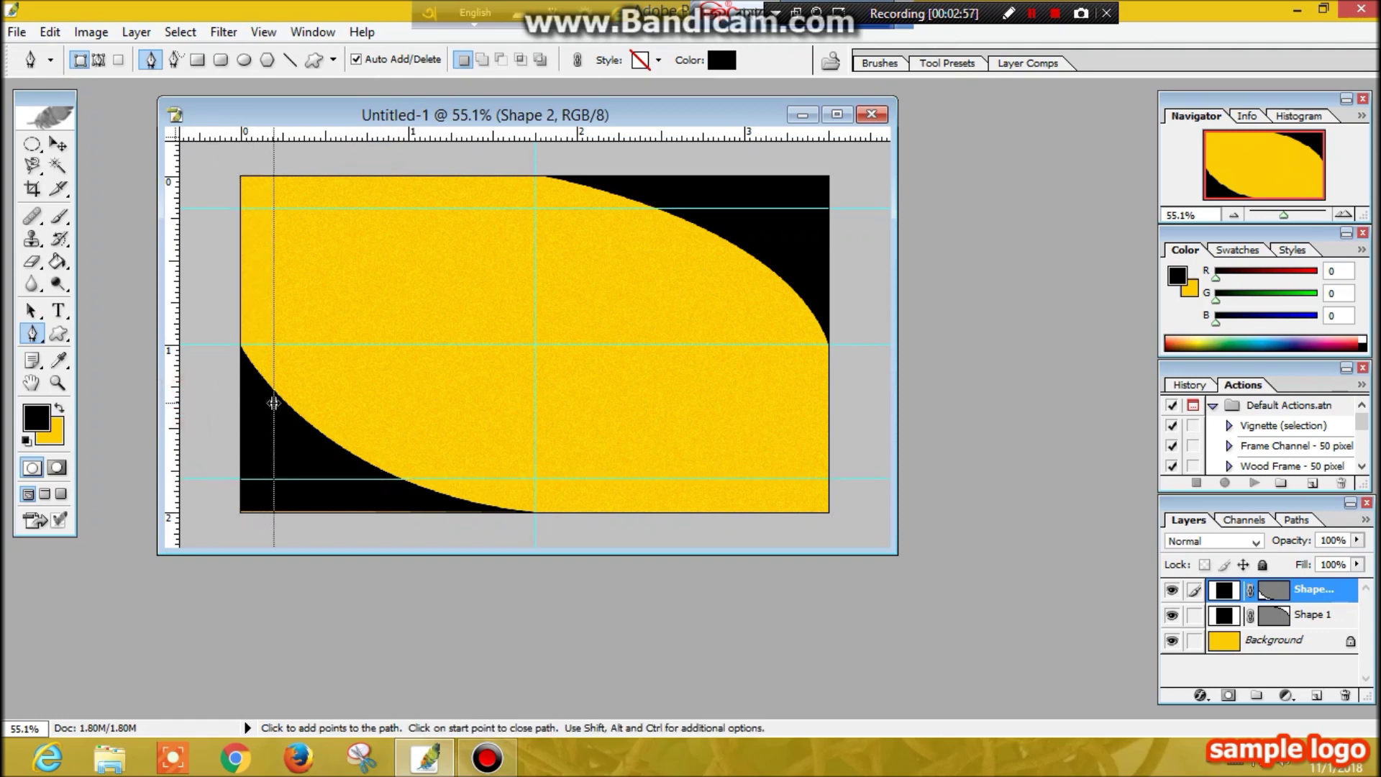
{"action": "left_click_drag", "start_coordinate": [273, 403], "coordinate": [273, 403]}
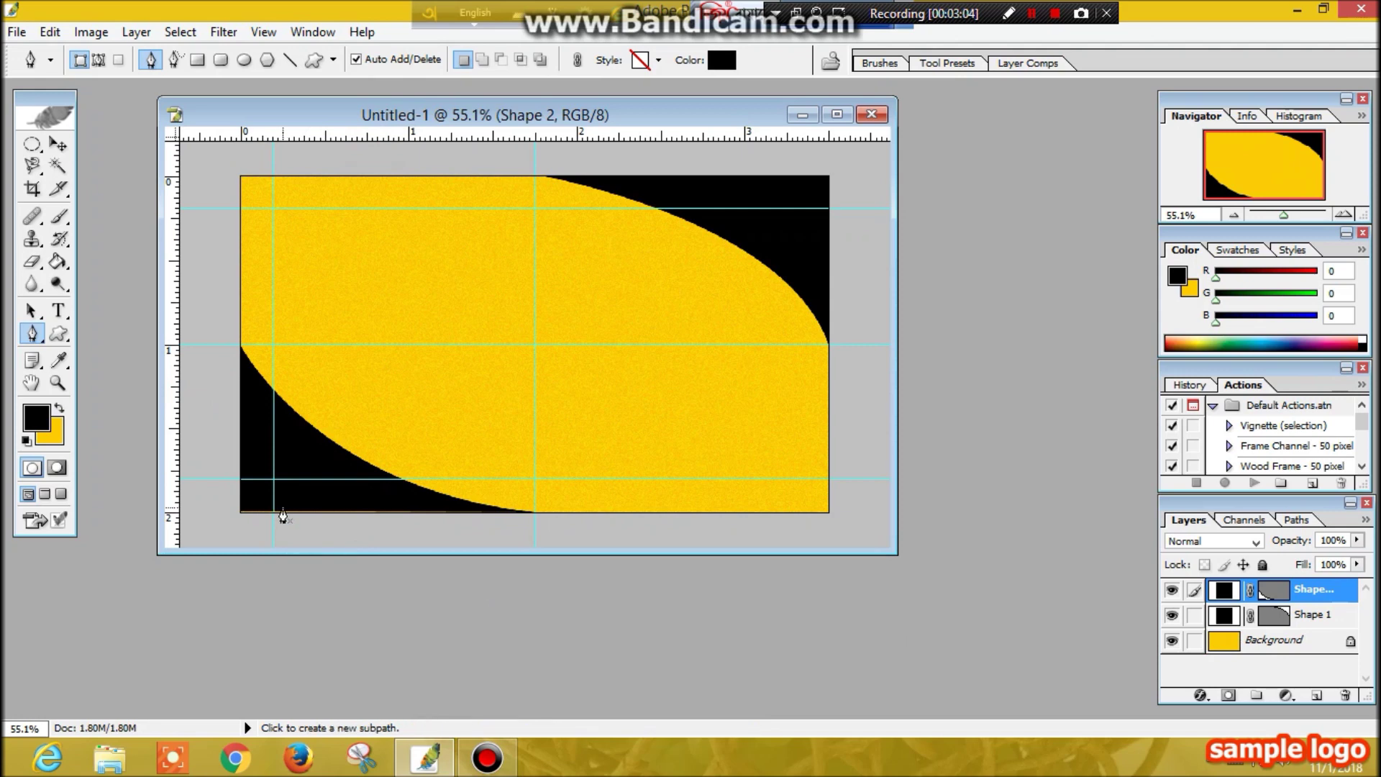
{"action": "left_click", "coordinate": [57, 146]}
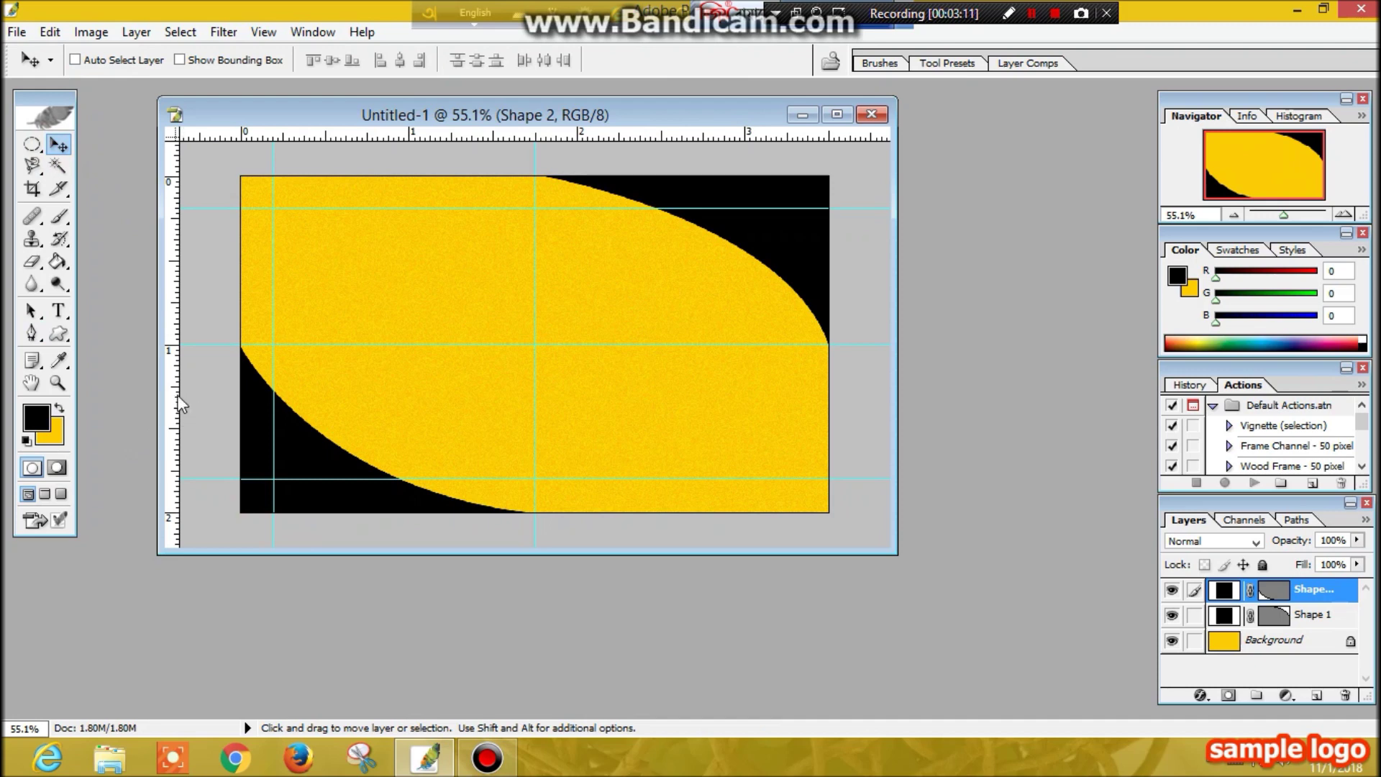
{"action": "left_click_drag", "start_coordinate": [180, 405], "coordinate": [207, 395]}
{"action": "left_click_drag", "start_coordinate": [759, 467], "coordinate": [791, 469]}
Draw a small black square in the top-left corner and move it to the bottom-right corner.
{"action": "left_click_drag", "start_coordinate": [58, 334], "coordinate": [118, 331]}
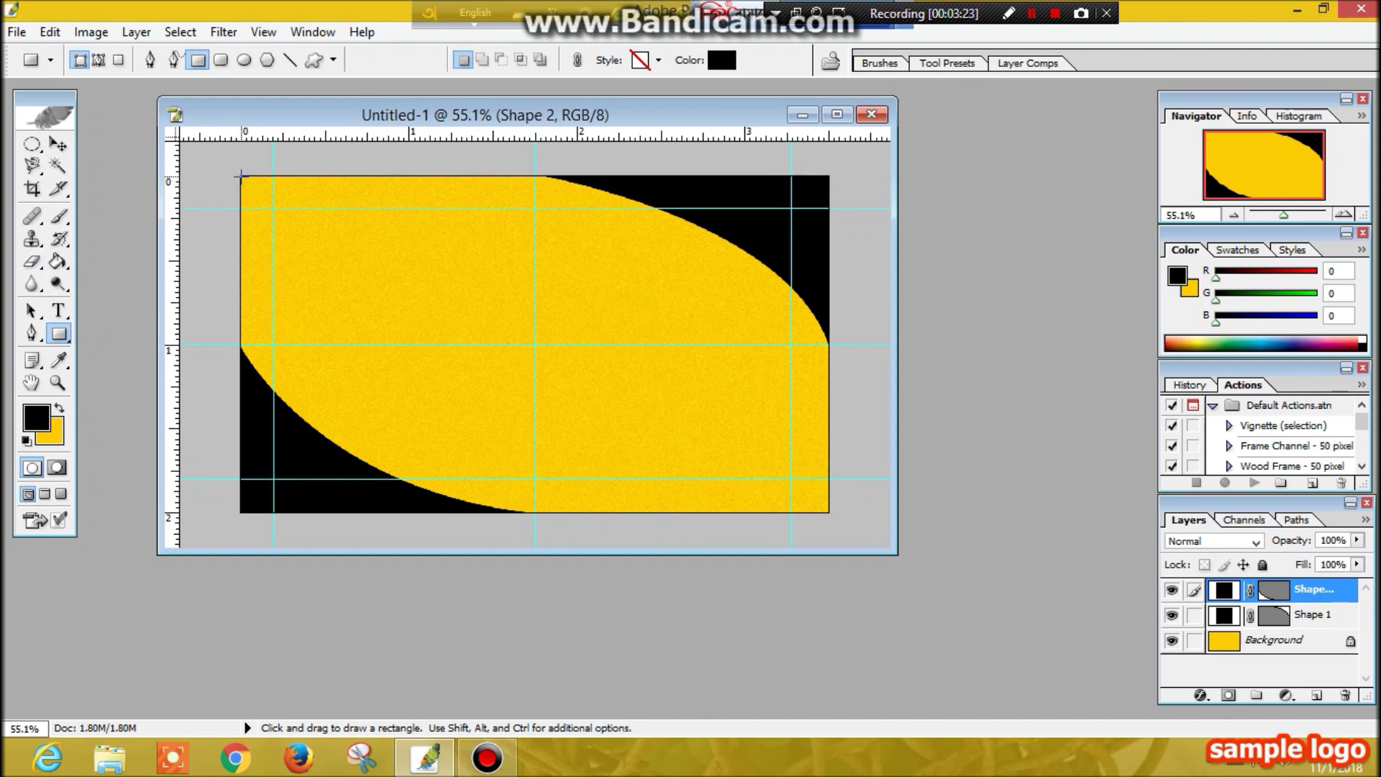
{"action": "left_click_drag", "start_coordinate": [241, 176], "coordinate": [266, 202]}
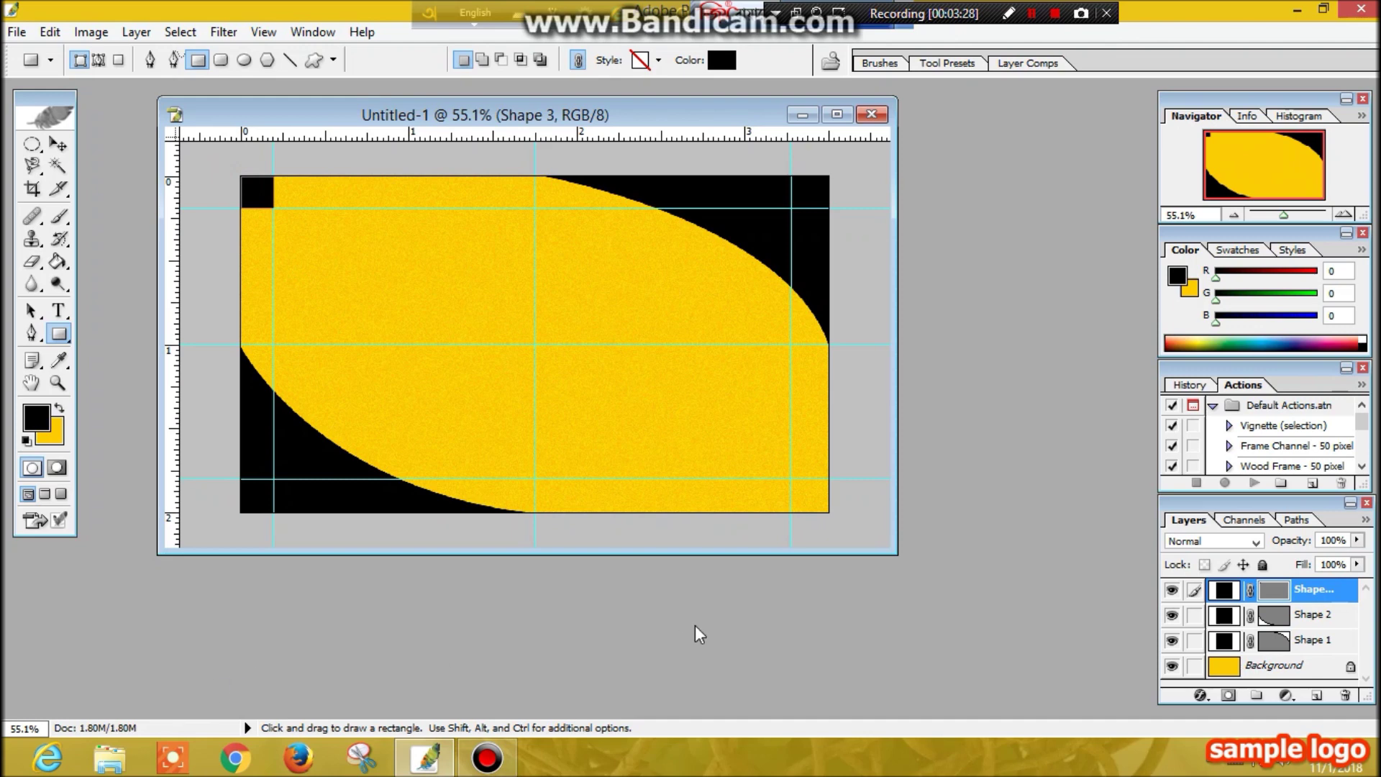
{"action": "left_click", "coordinate": [54, 146]}
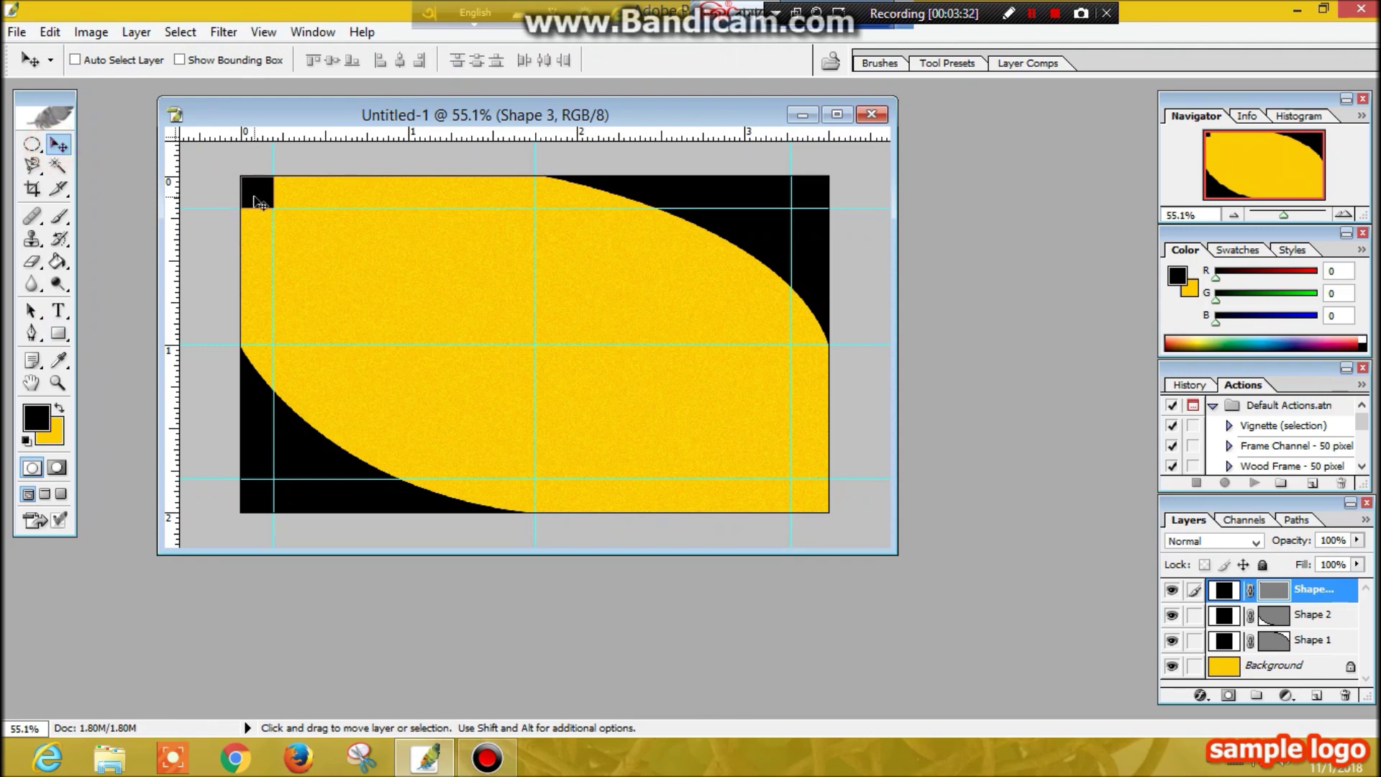
{"action": "mouse_move", "coordinate": [256, 201]}
{"action": "left_mouse_down"}
{"action": "mouse_move", "coordinate": [768, 516]}
{"action": "mouse_move", "coordinate": [809, 509]}
{"action": "left_mouse_up"}
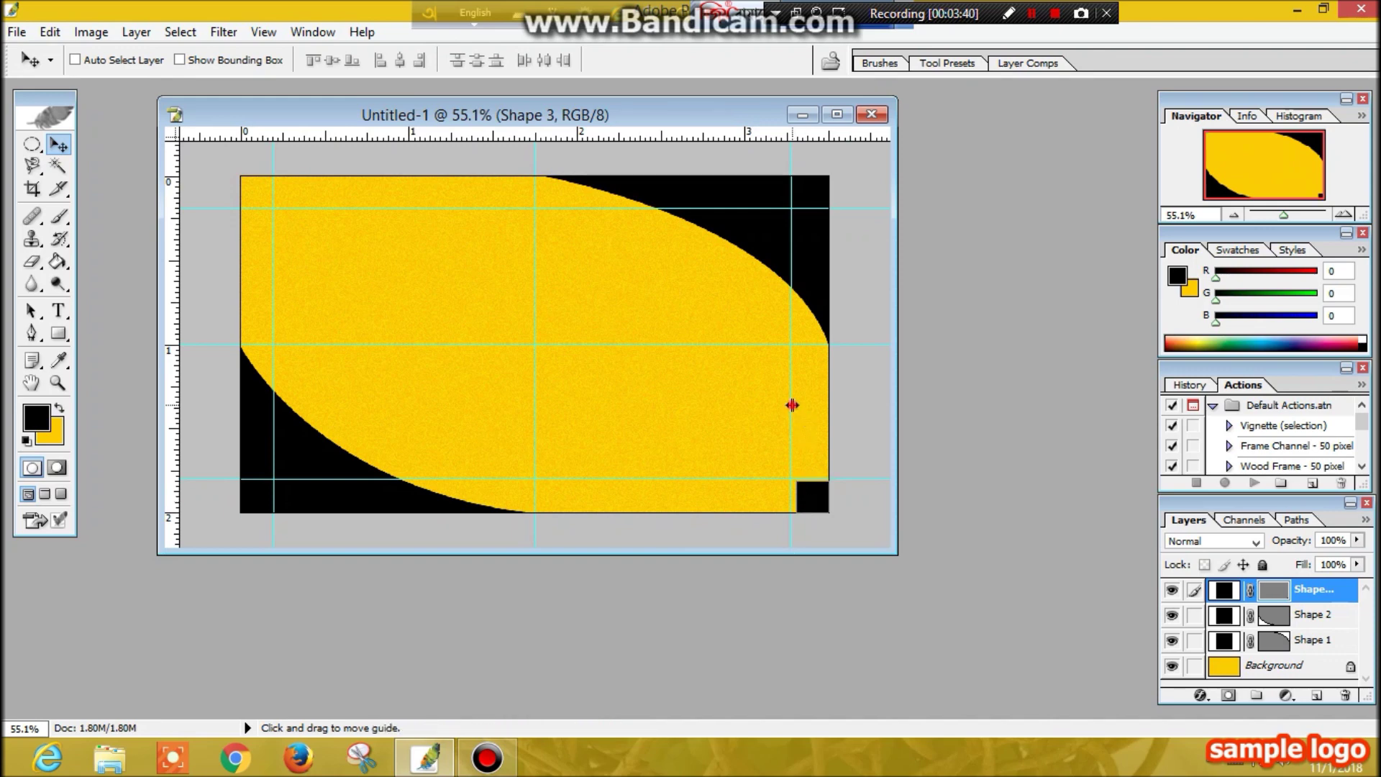
Align the right and bottom guides to the square, then move it back top-left.
{"action": "left_click_drag", "start_coordinate": [792, 407], "coordinate": [796, 408]}
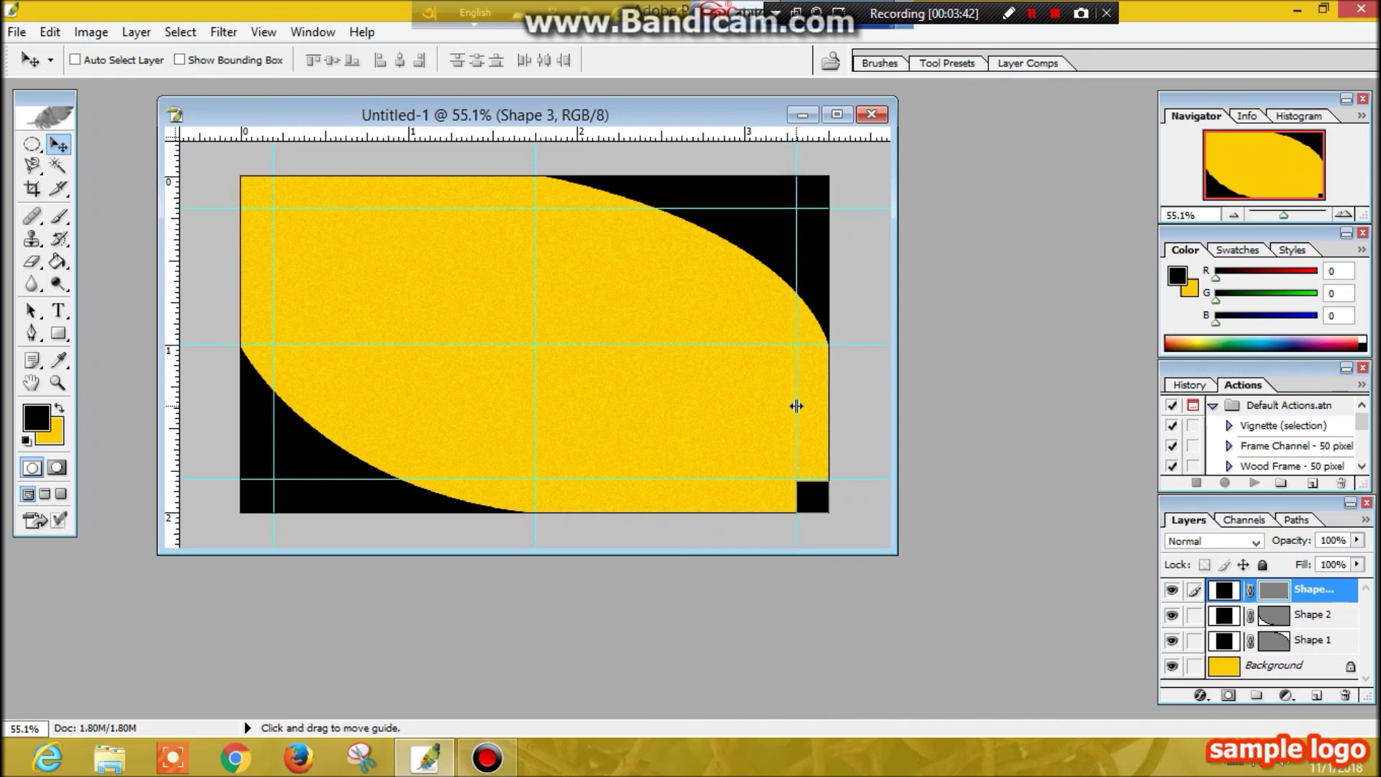
{"action": "left_click", "coordinate": [673, 479]}
{"action": "left_click_drag", "start_coordinate": [676, 480], "coordinate": [676, 482]}
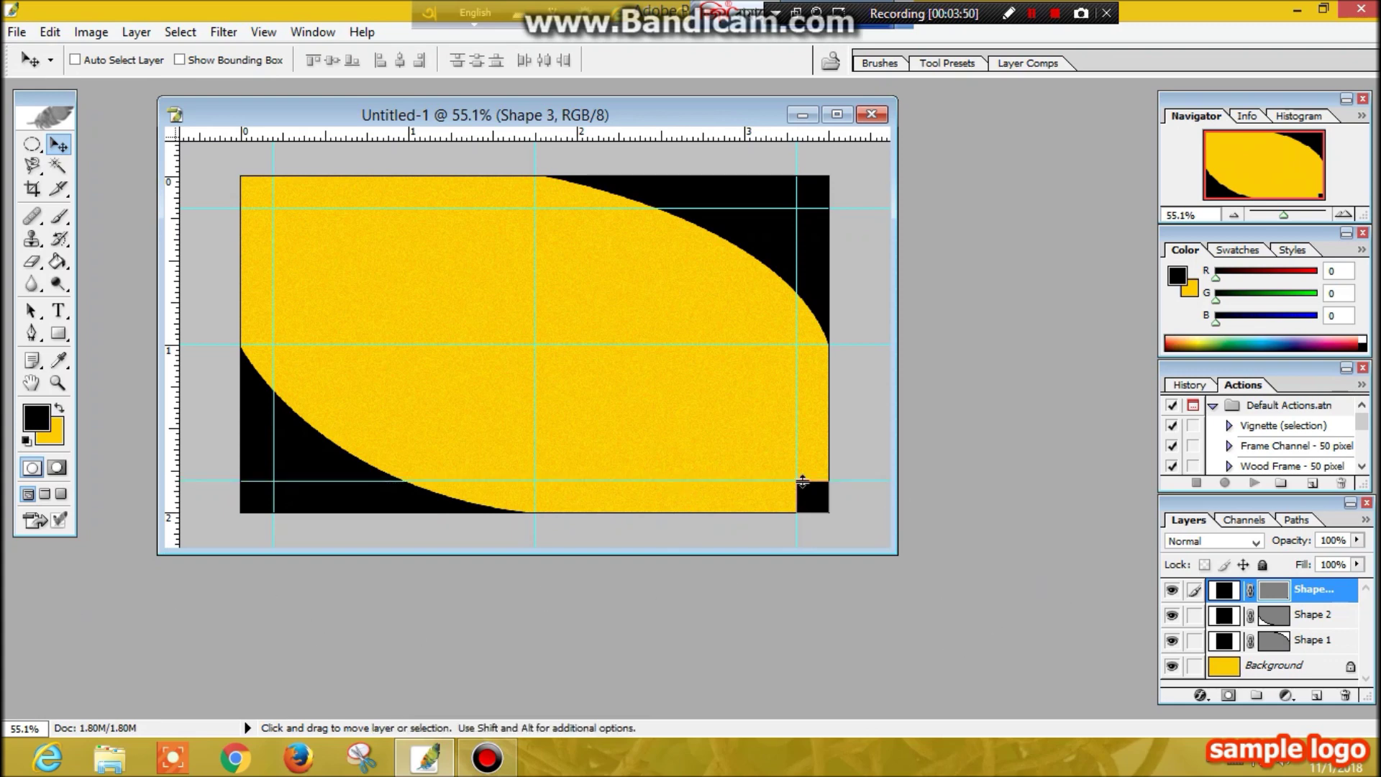
{"action": "left_click_drag", "start_coordinate": [815, 510], "coordinate": [267, 204]}
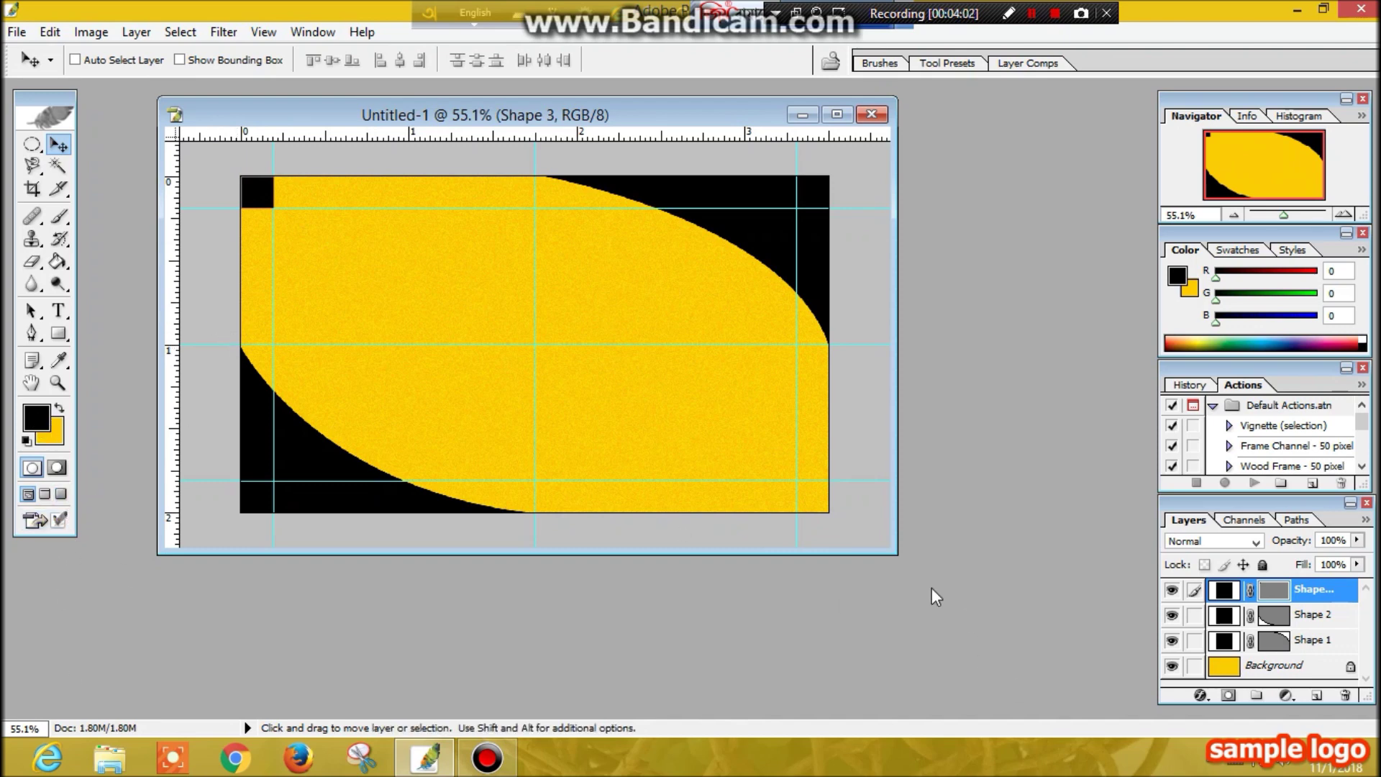
{"action": "left_click", "coordinate": [58, 335]}
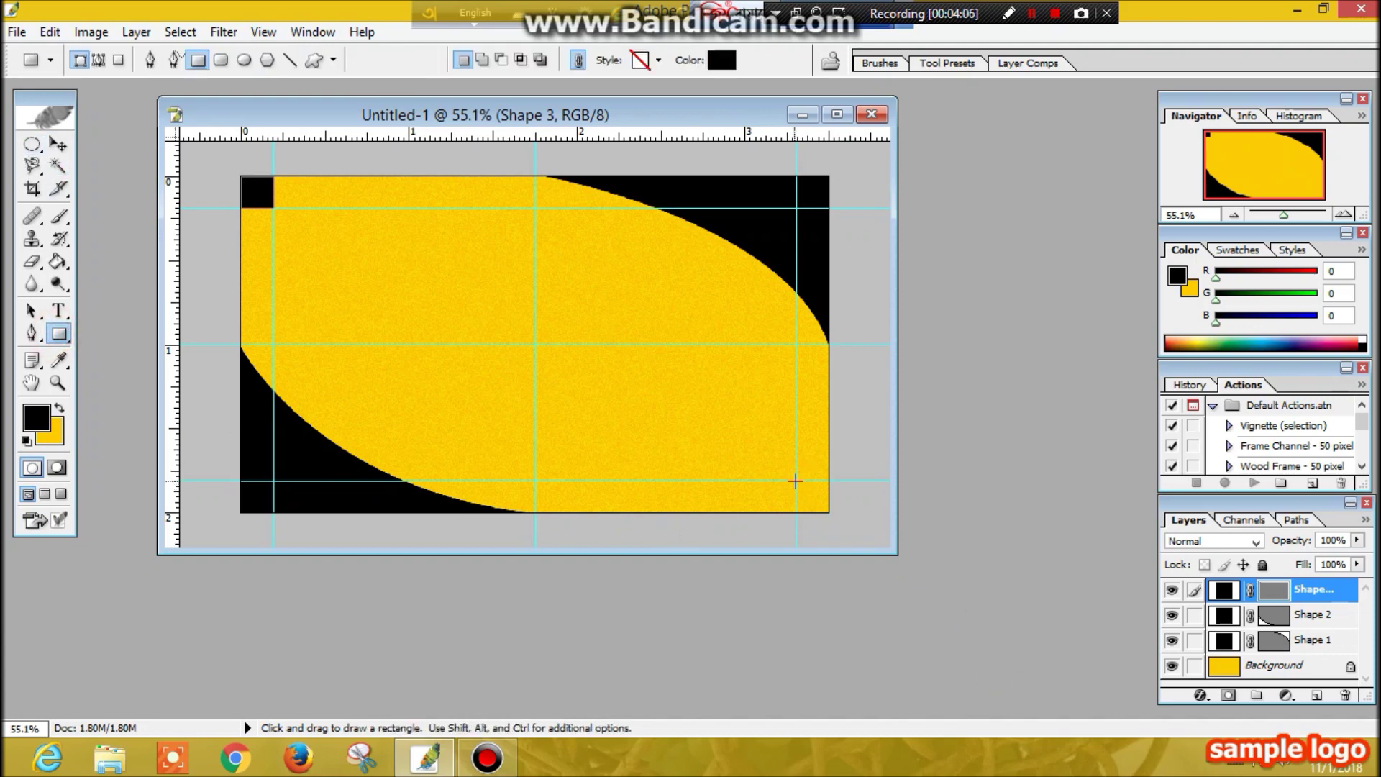
Draw a square at the bottom-right guide corner and a small rectangle beneath the top-left square.
{"action": "left_click_drag", "start_coordinate": [797, 480], "coordinate": [827, 509]}
{"action": "left_click_drag", "start_coordinate": [828, 510], "coordinate": [830, 515]}
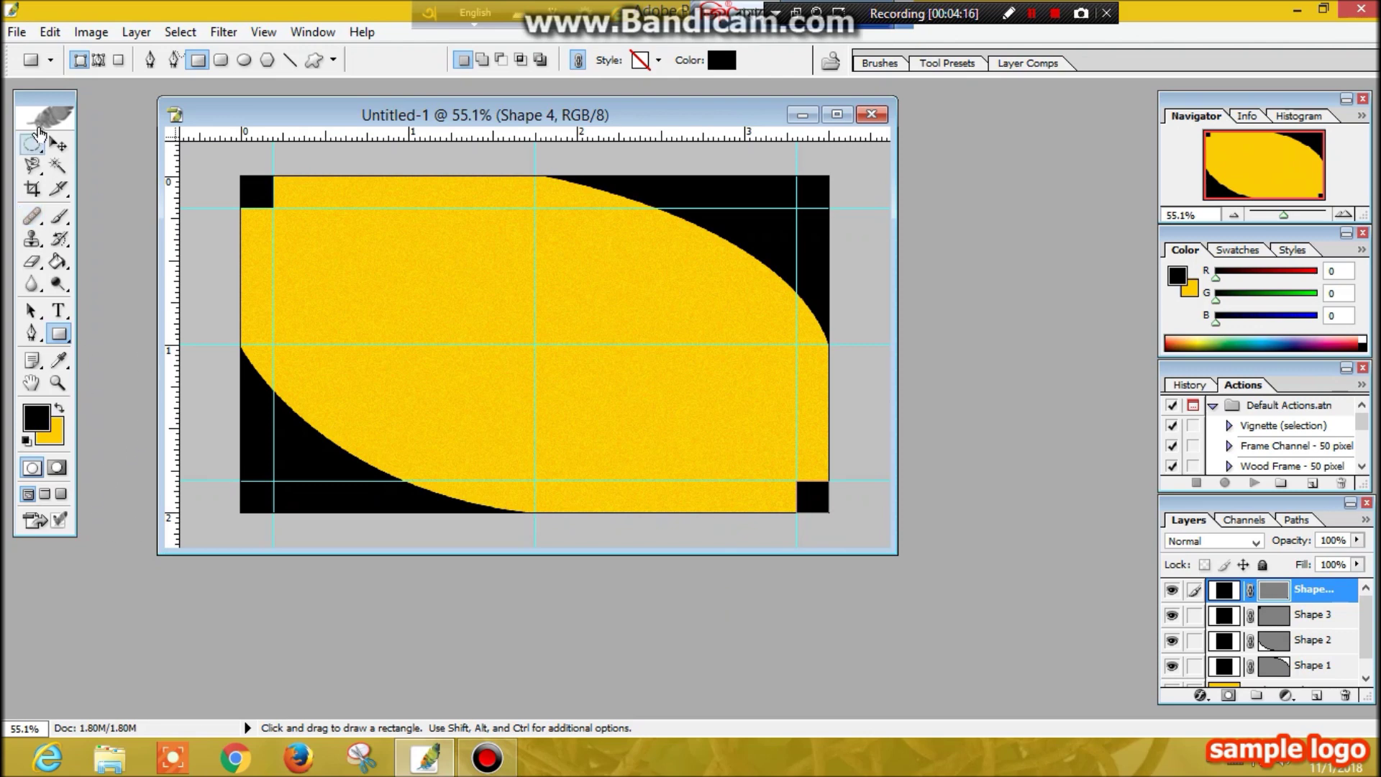
{"action": "left_click", "coordinate": [60, 408]}
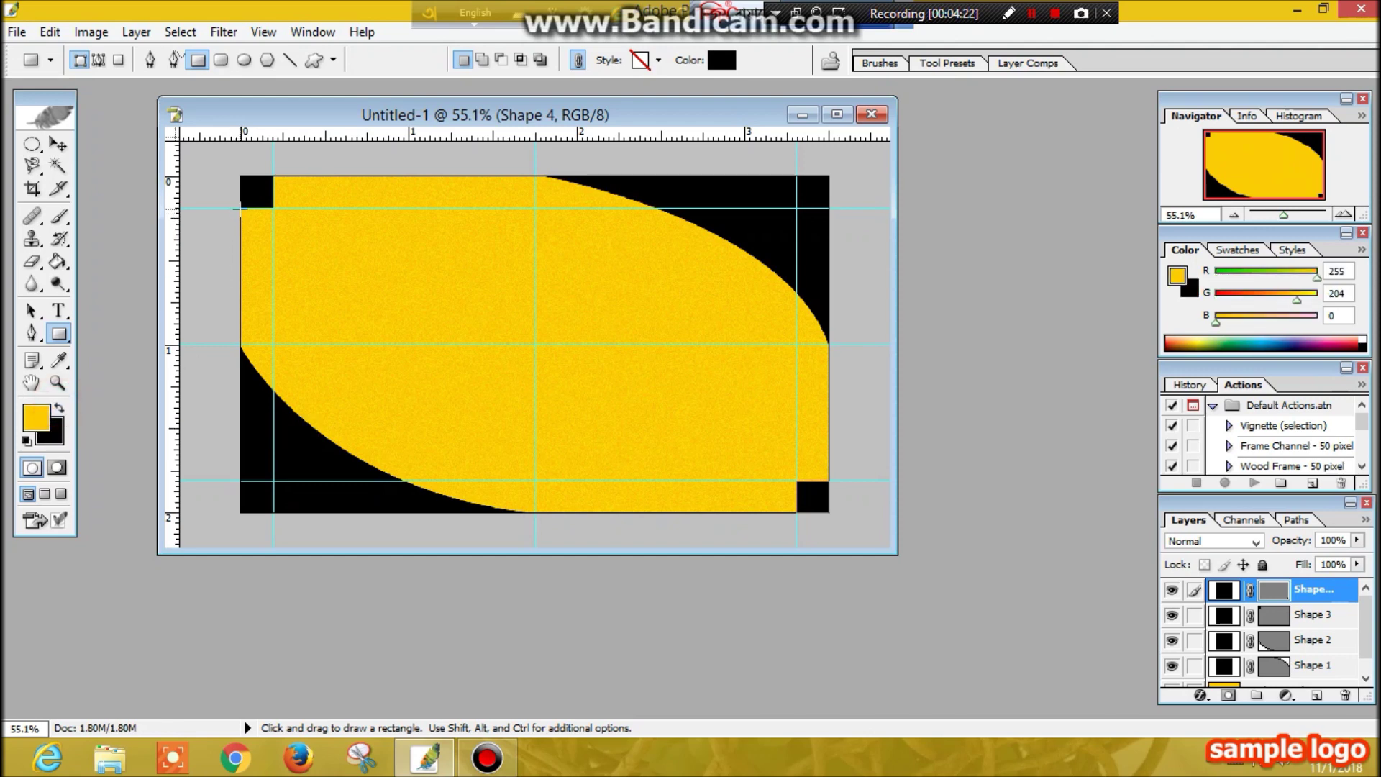
{"action": "left_click_drag", "start_coordinate": [241, 209], "coordinate": [273, 236]}
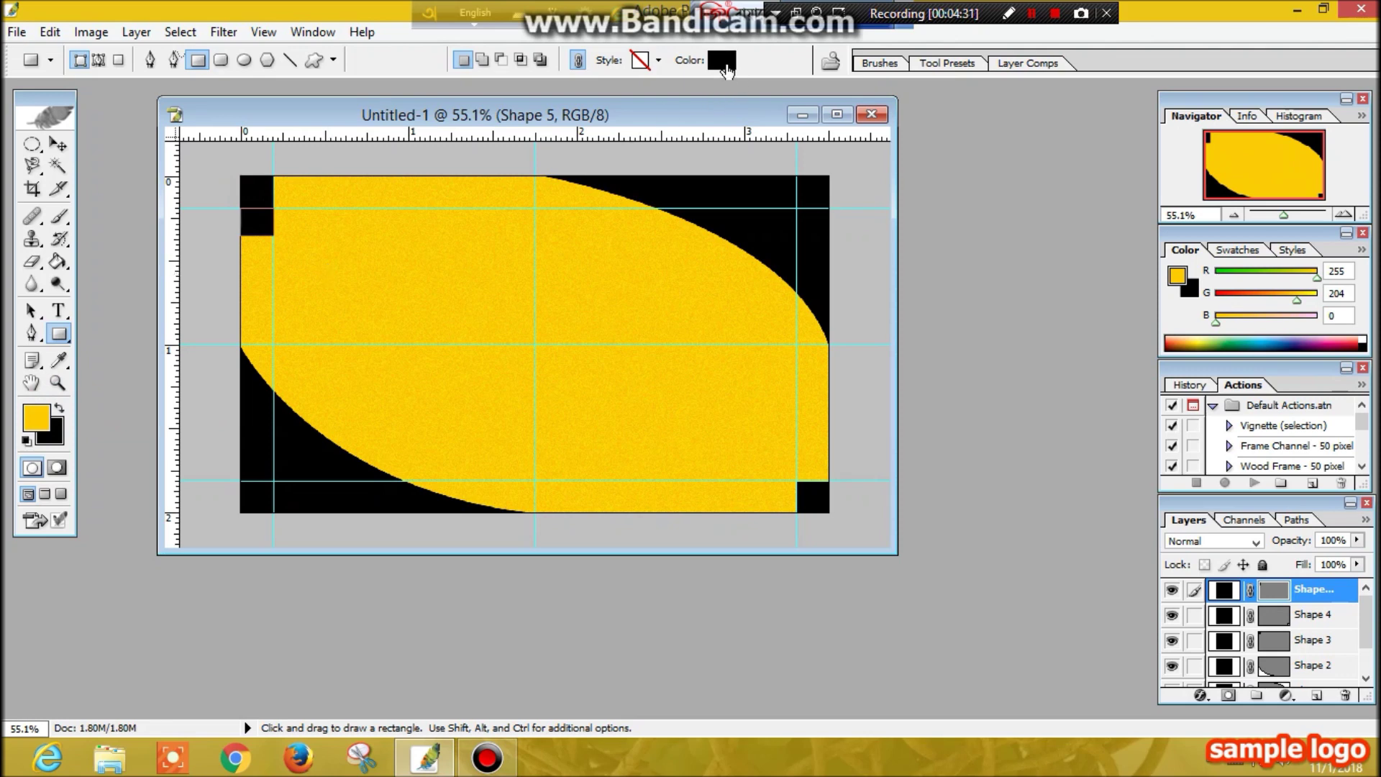
Set the rectangle fill to yellow FFCC00 and draw a square beside the top-left black square.
{"action": "left_click", "coordinate": [723, 62]}
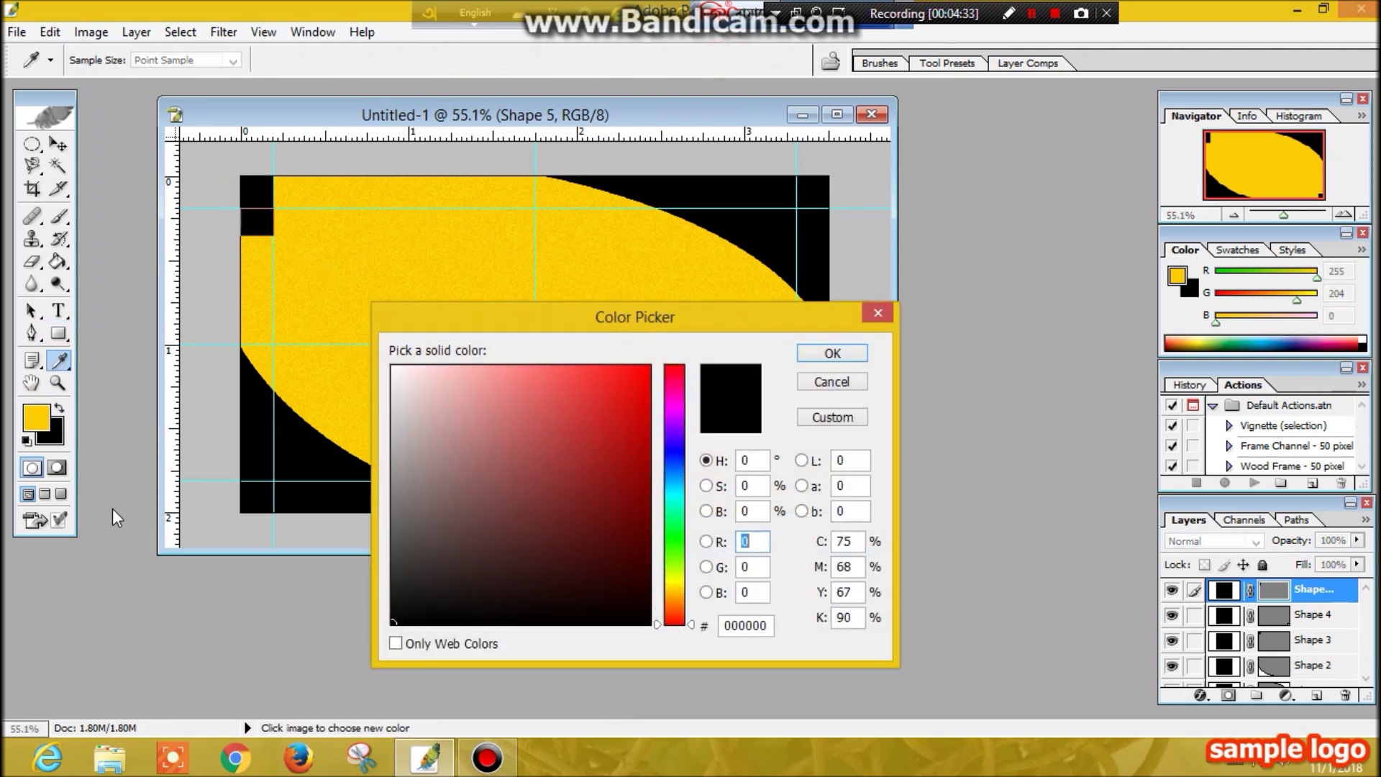
{"action": "left_click", "coordinate": [34, 423]}
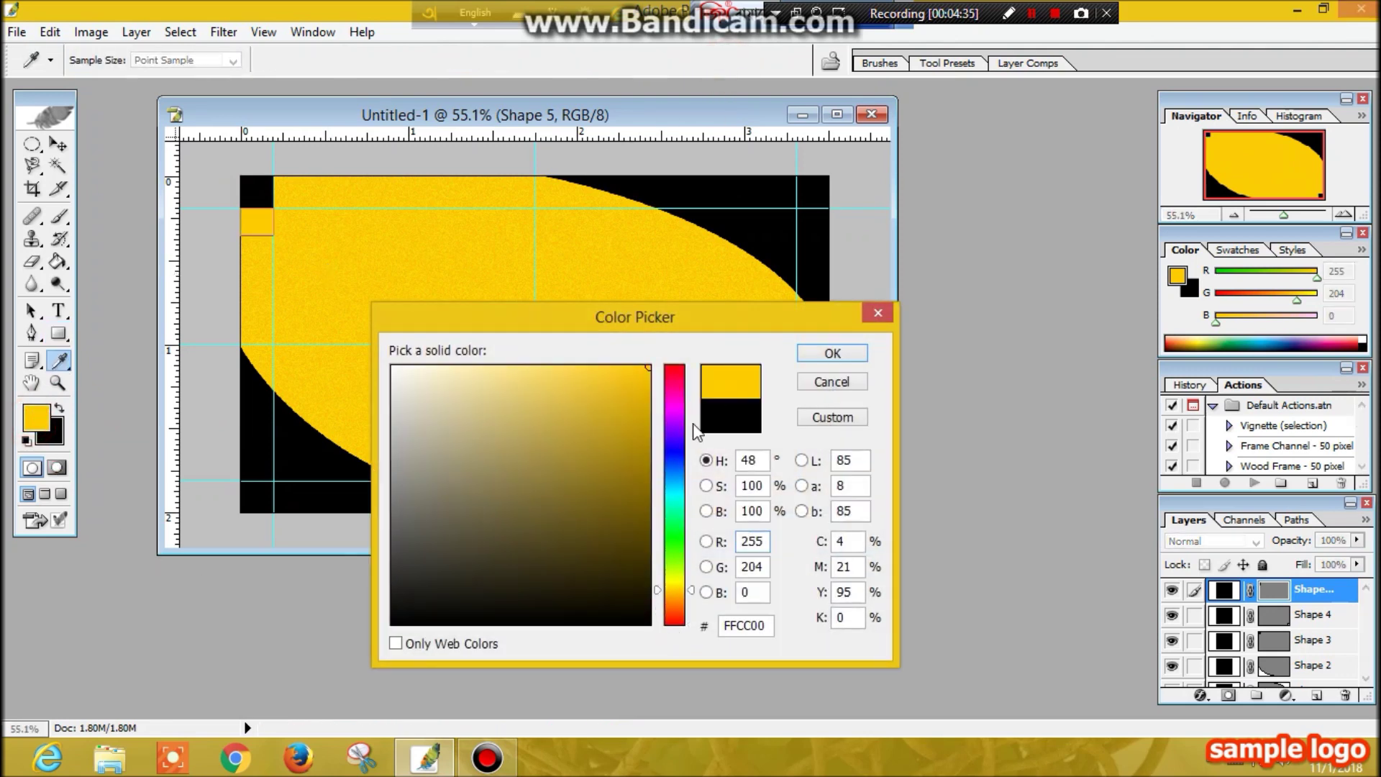
{"action": "left_click", "coordinate": [834, 353]}
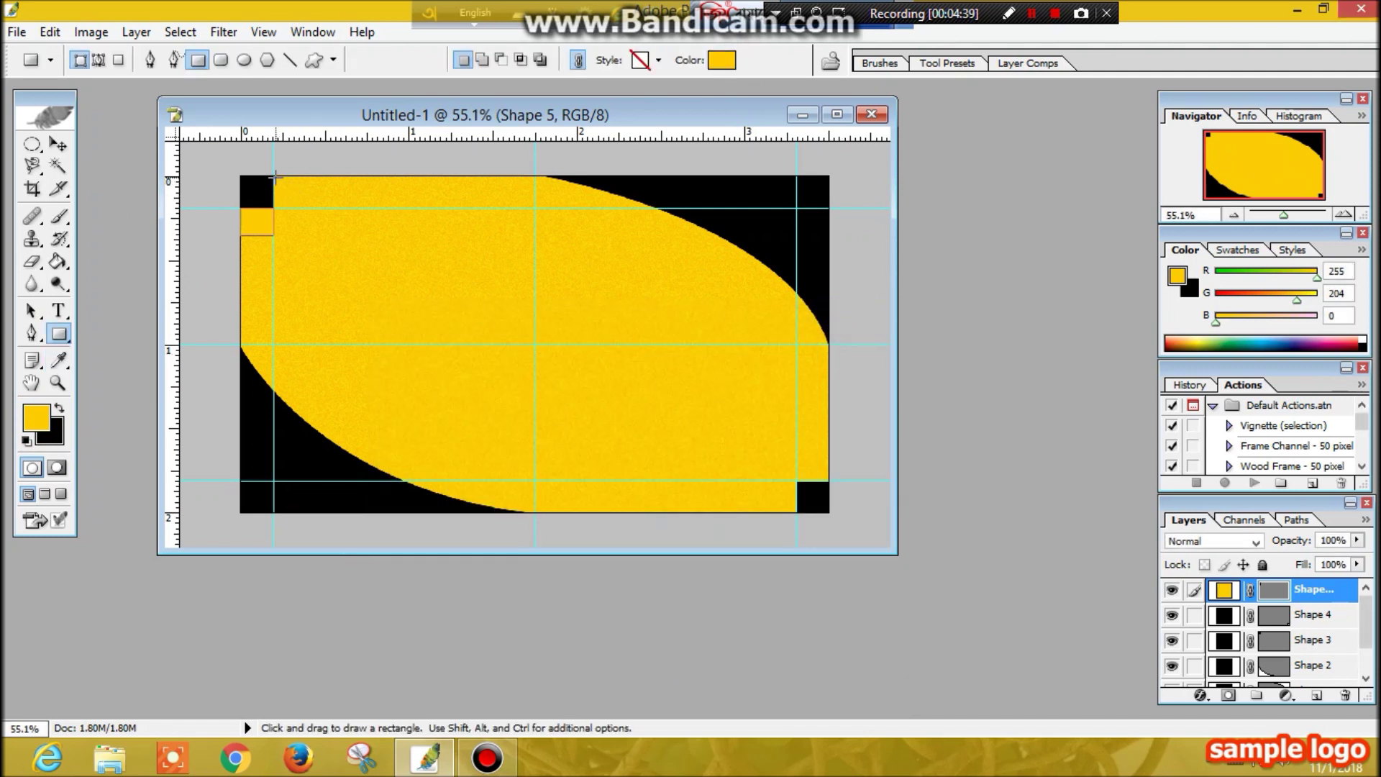
{"action": "left_click_drag", "start_coordinate": [275, 176], "coordinate": [304, 208]}
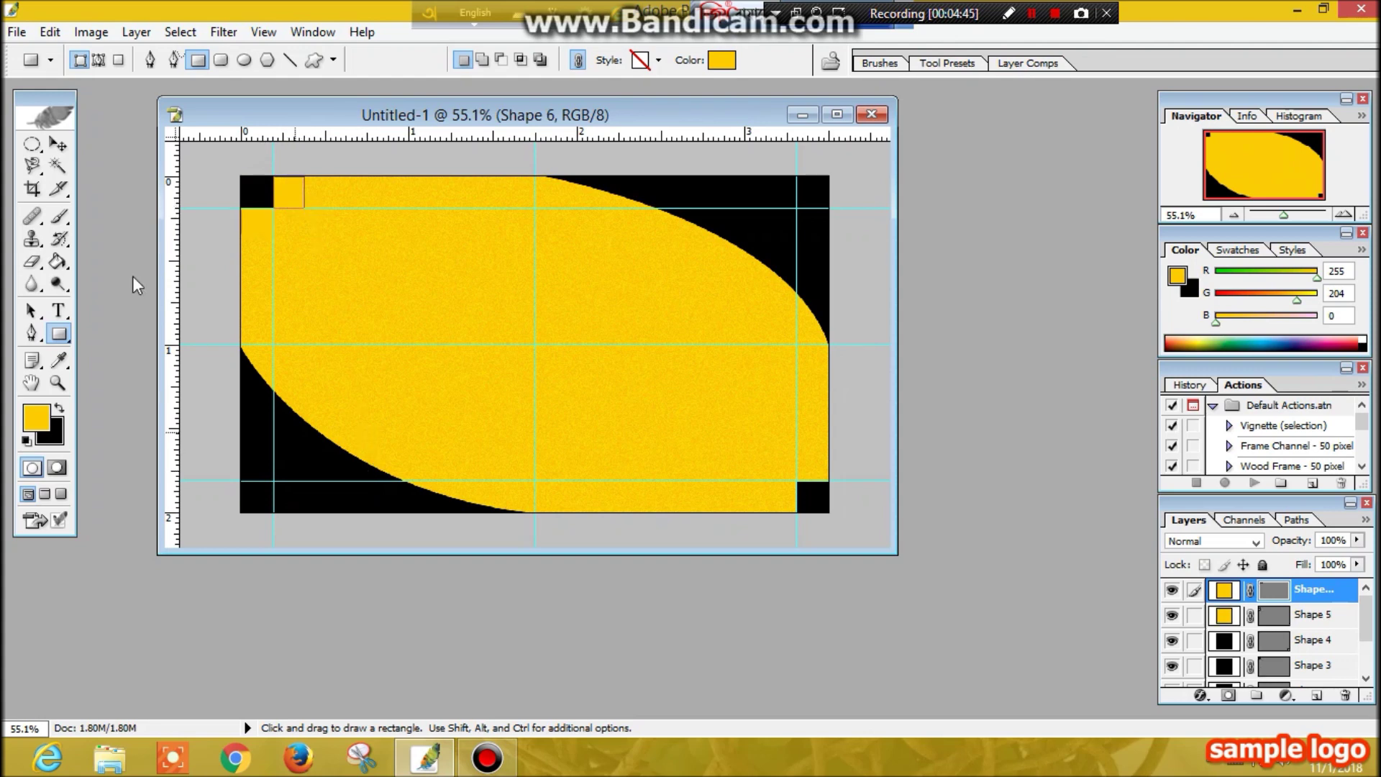
Draw yellow squares beside and above the bottom-right black corner square.
{"action": "left_click", "coordinate": [69, 146]}
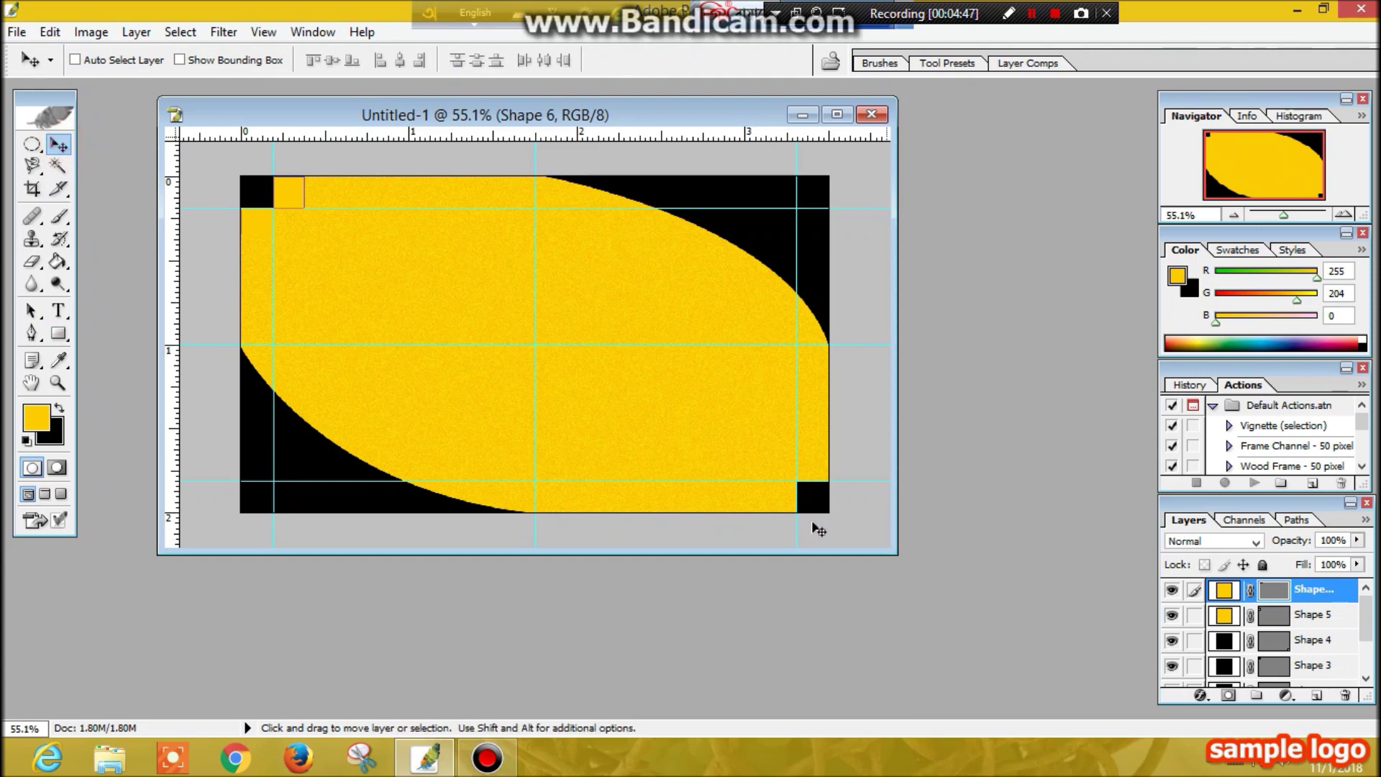
{"action": "left_click", "coordinate": [59, 333]}
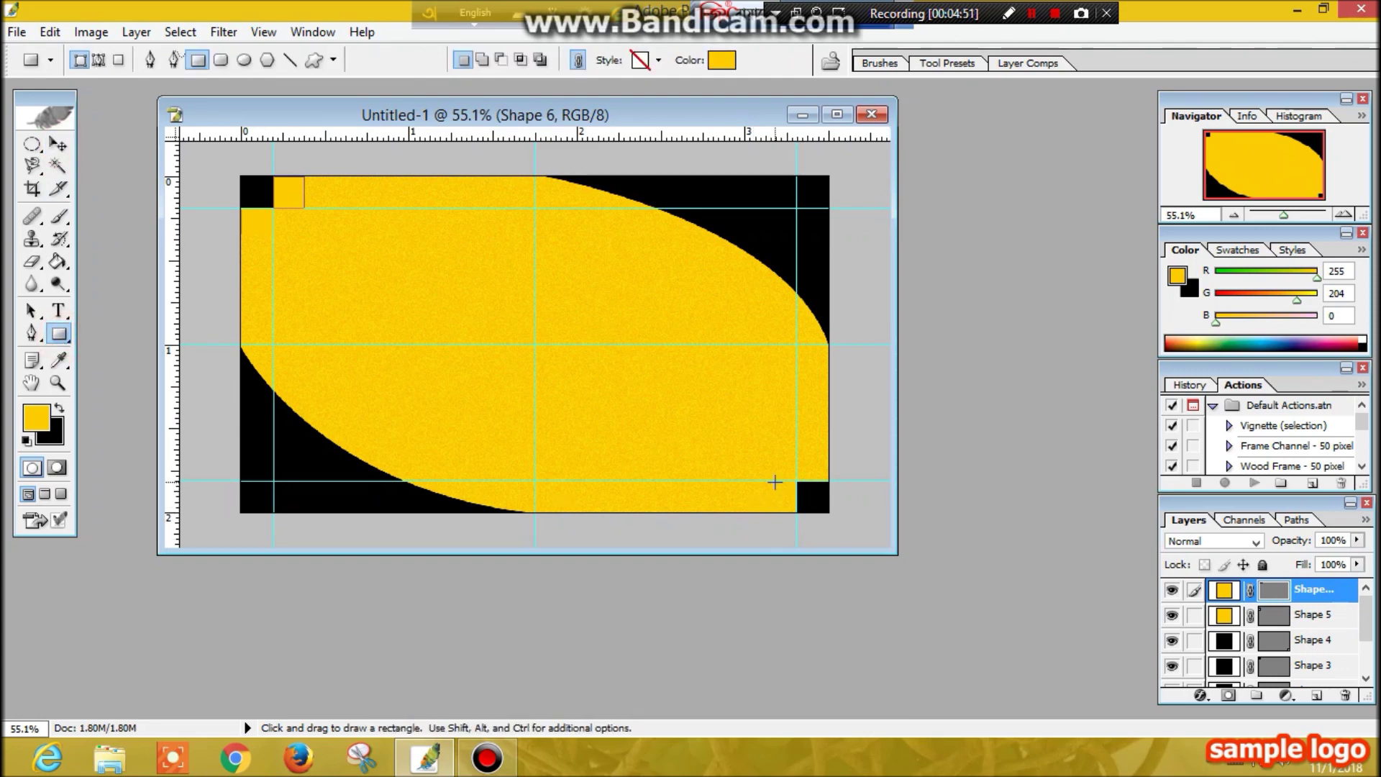
{"action": "left_click_drag", "start_coordinate": [770, 482], "coordinate": [792, 513]}
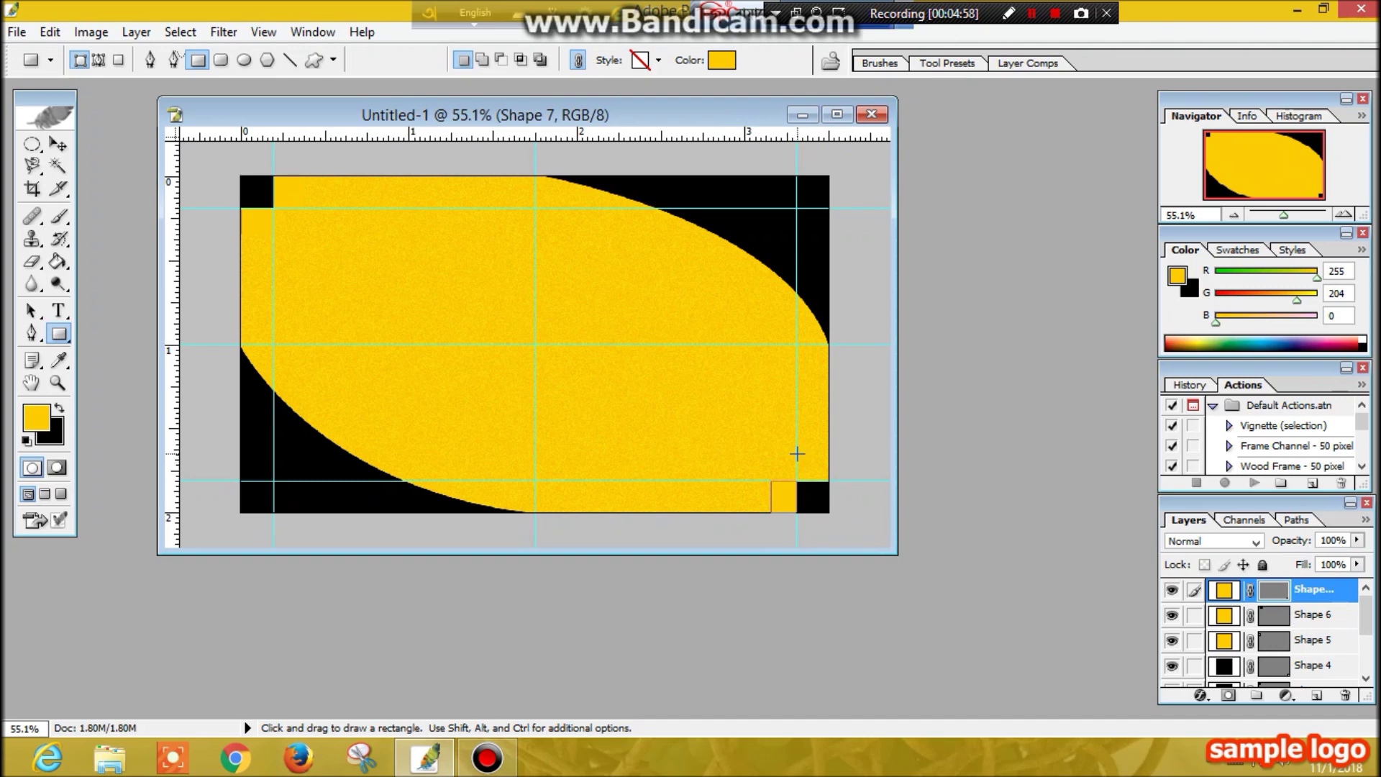
{"action": "left_click_drag", "start_coordinate": [797, 454], "coordinate": [824, 475]}
{"action": "left_click_drag", "start_coordinate": [827, 479], "coordinate": [828, 480]}
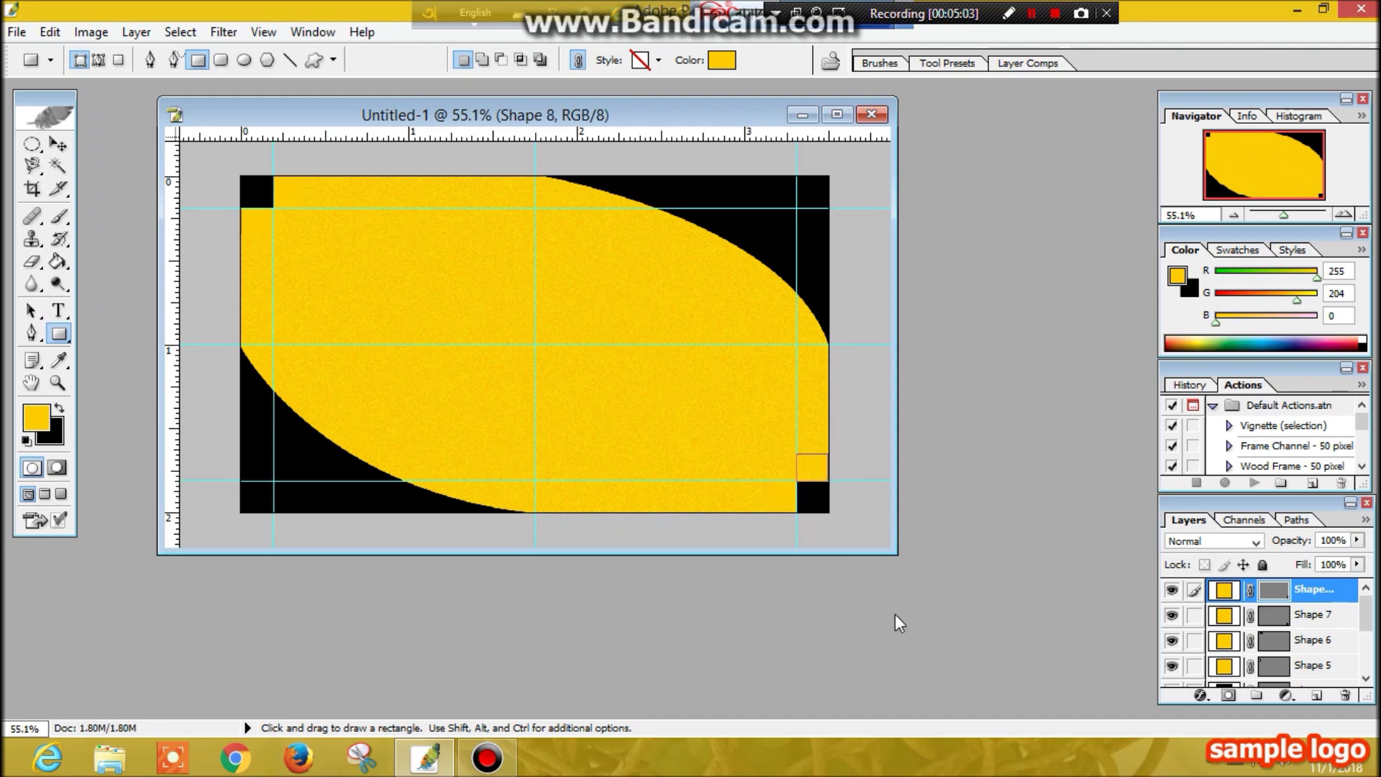
Bring up the Open dialog on the logo folder's globe, mail, phone and pin icons.
{"action": "left_click", "coordinate": [57, 147]}
{"action": "left_click", "coordinate": [58, 333]}
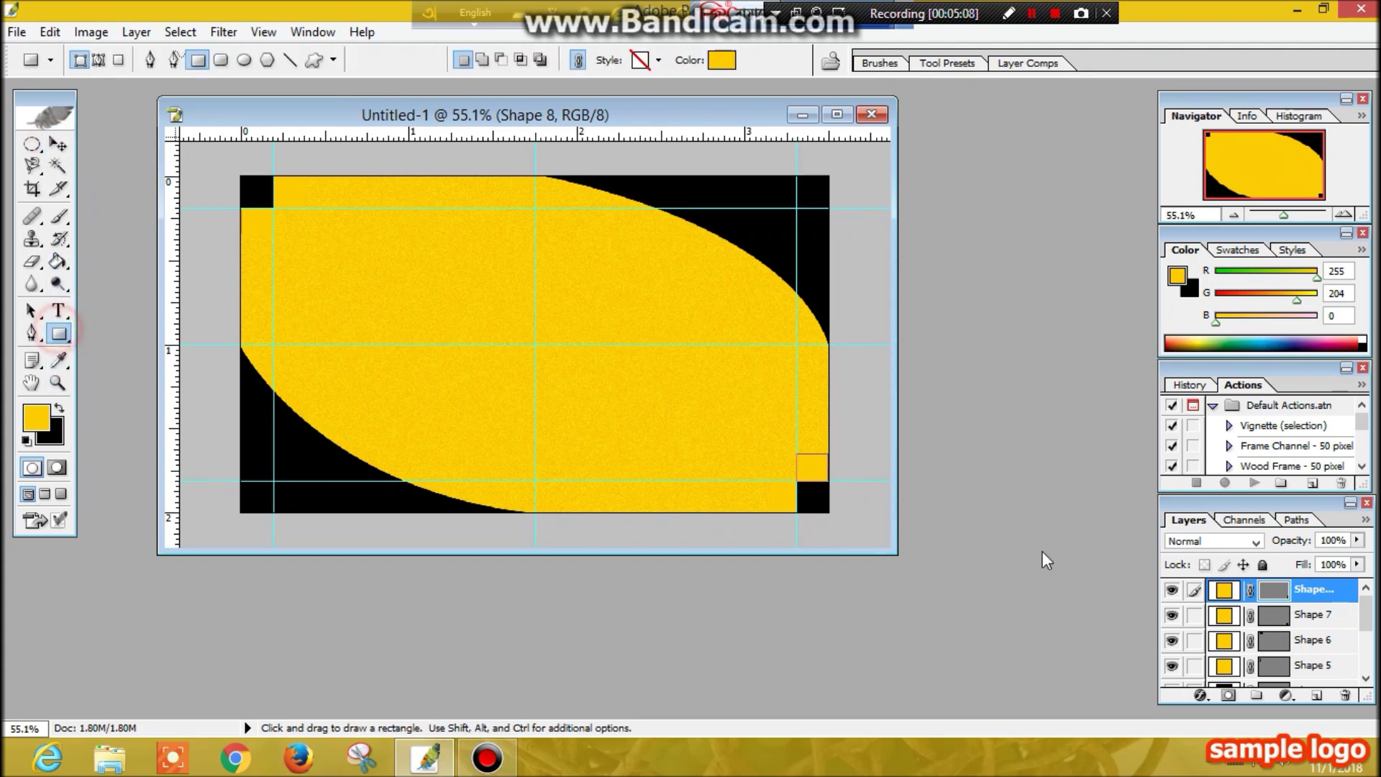
{"action": "left_click", "coordinate": [57, 144]}
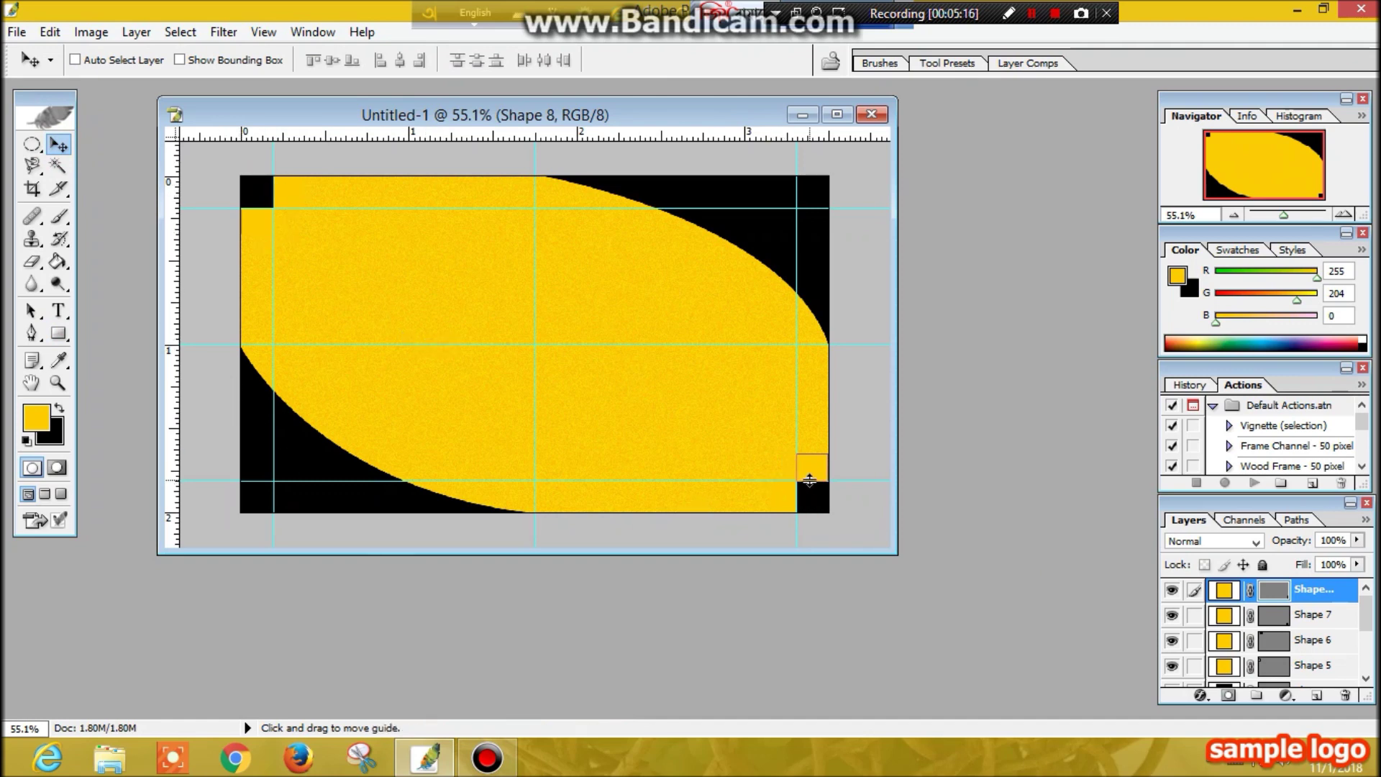
{"action": "left_click", "coordinate": [56, 145]}
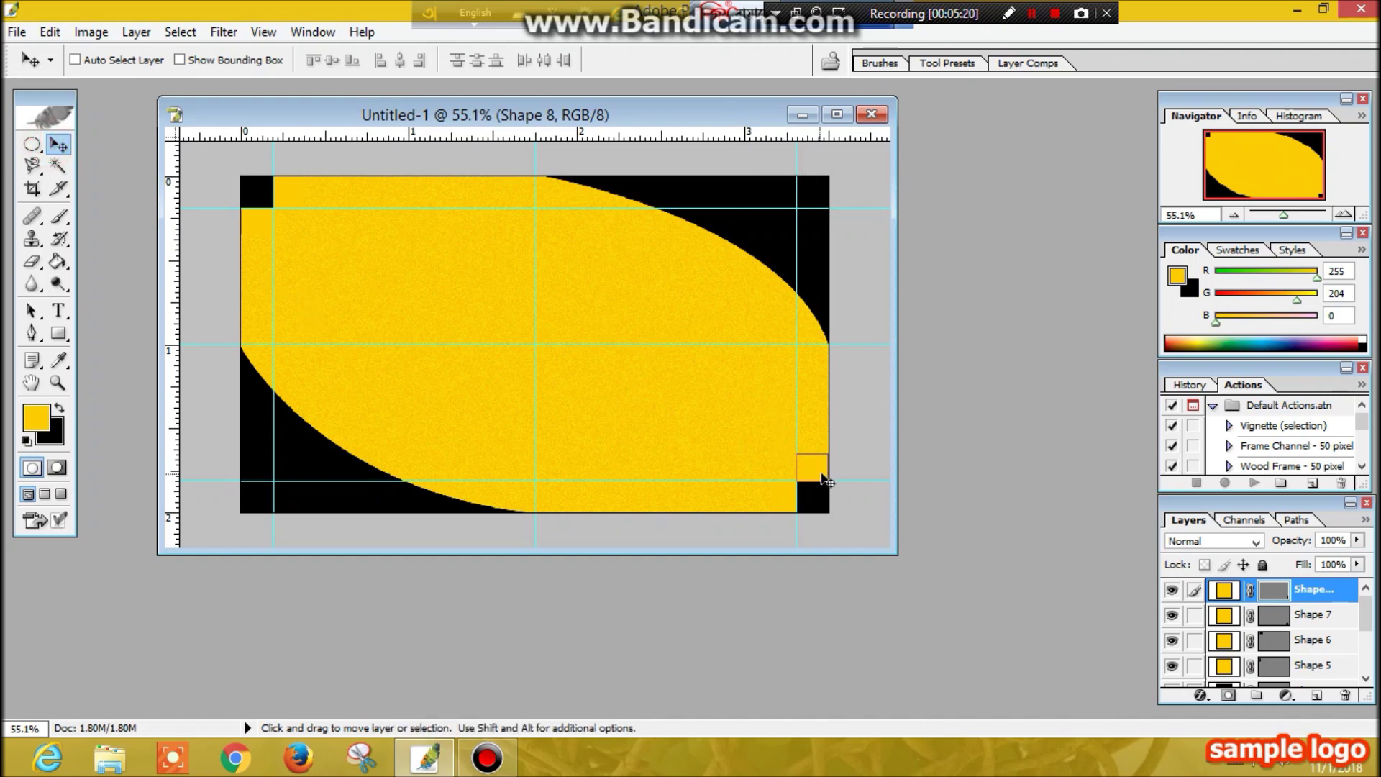
{"action": "left_click", "coordinate": [1032, 13]}
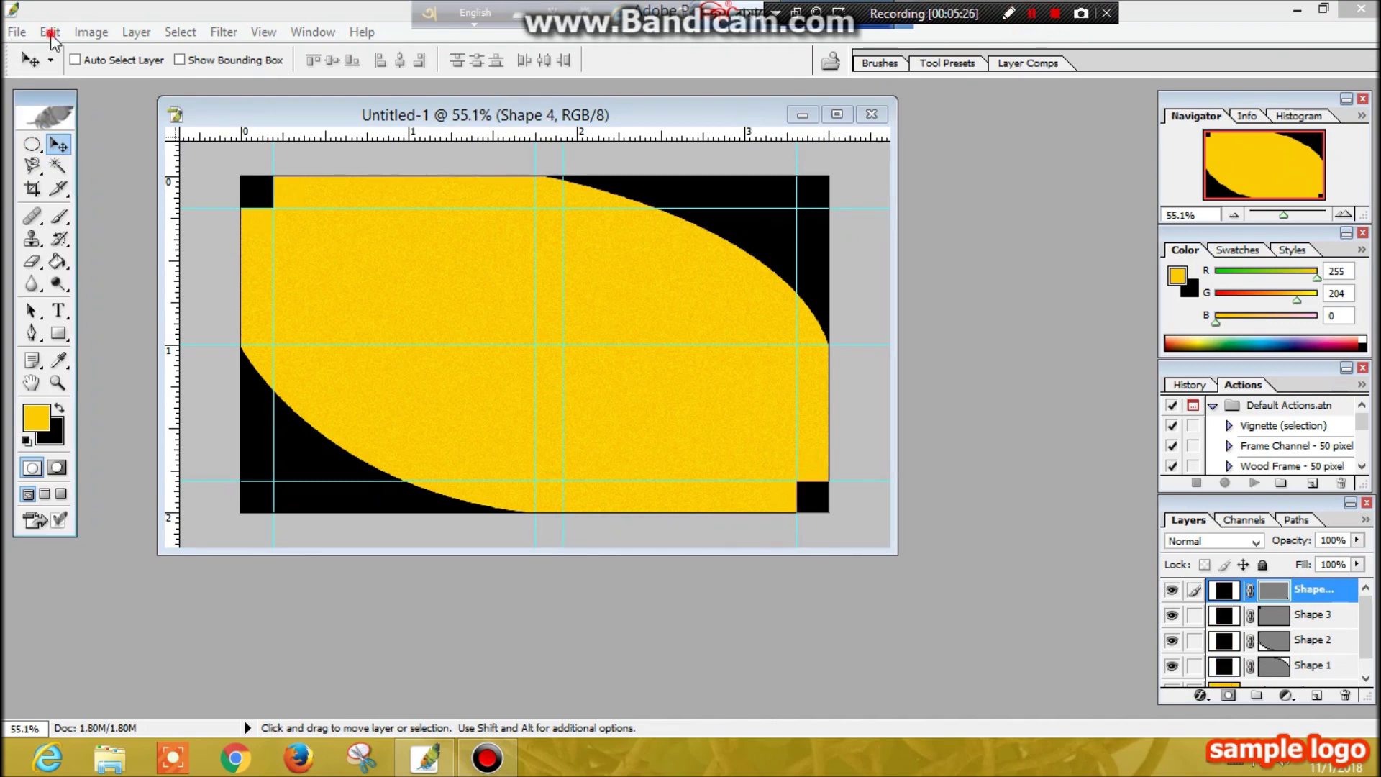
{"action": "left_click", "coordinate": [50, 32]}
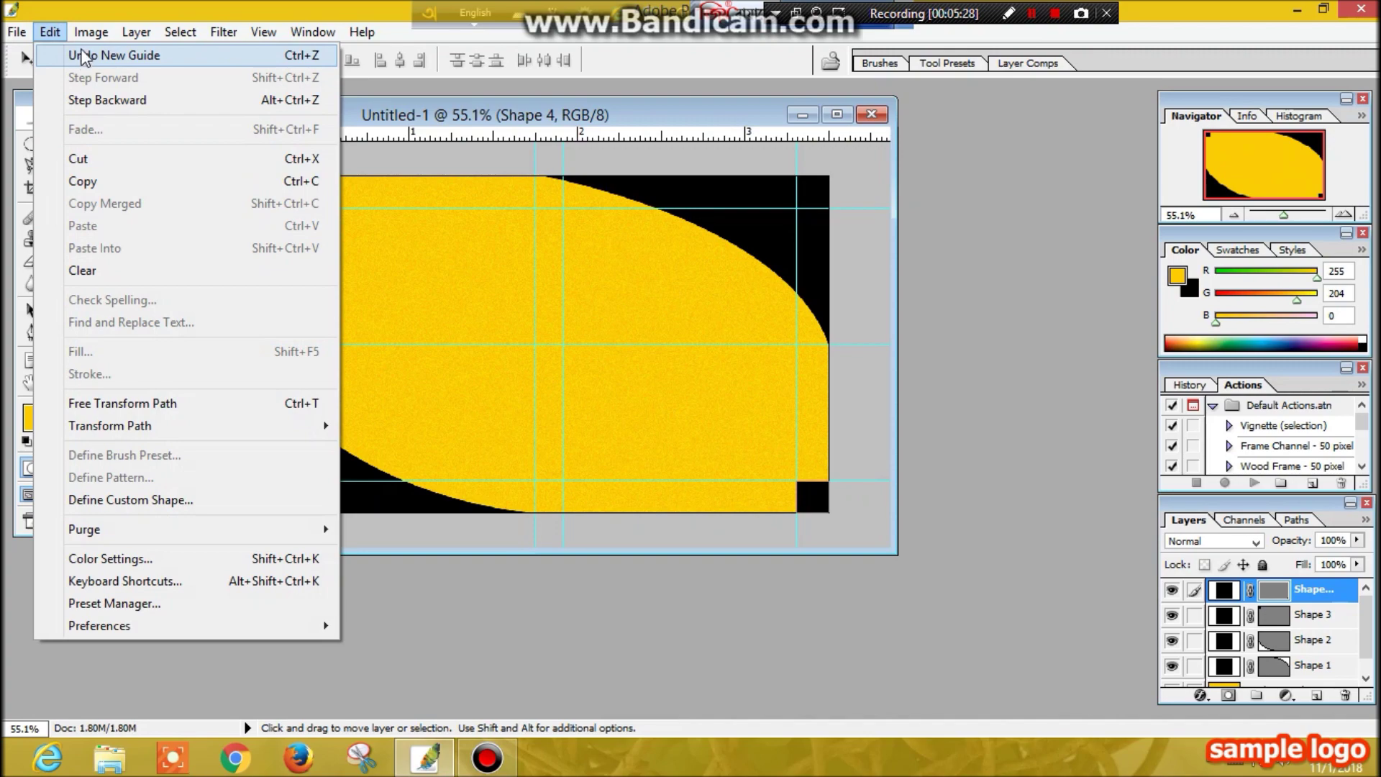
{"action": "left_click", "coordinate": [42, 78]}
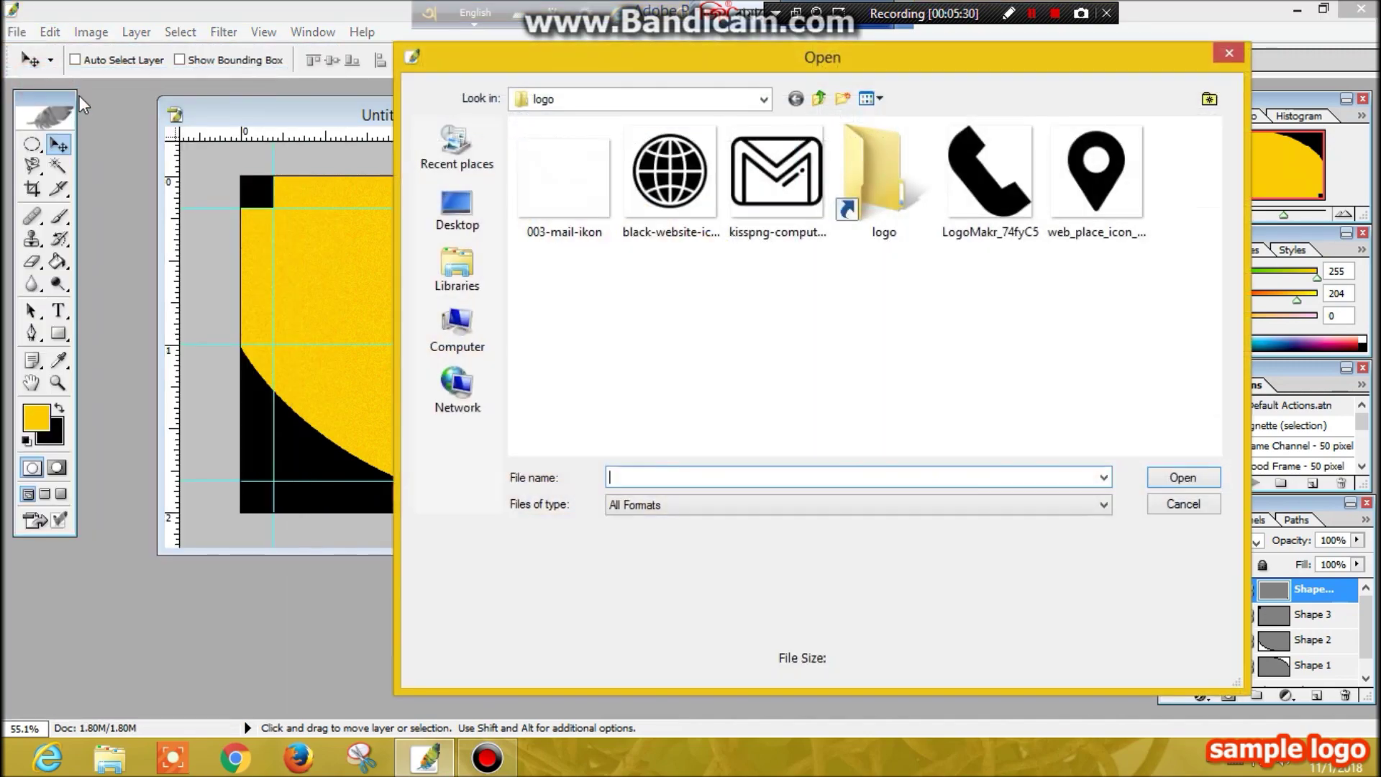
Open web_place_icon_784364.png and drag the location pin into the business card.
{"action": "left_click", "coordinate": [1072, 223]}
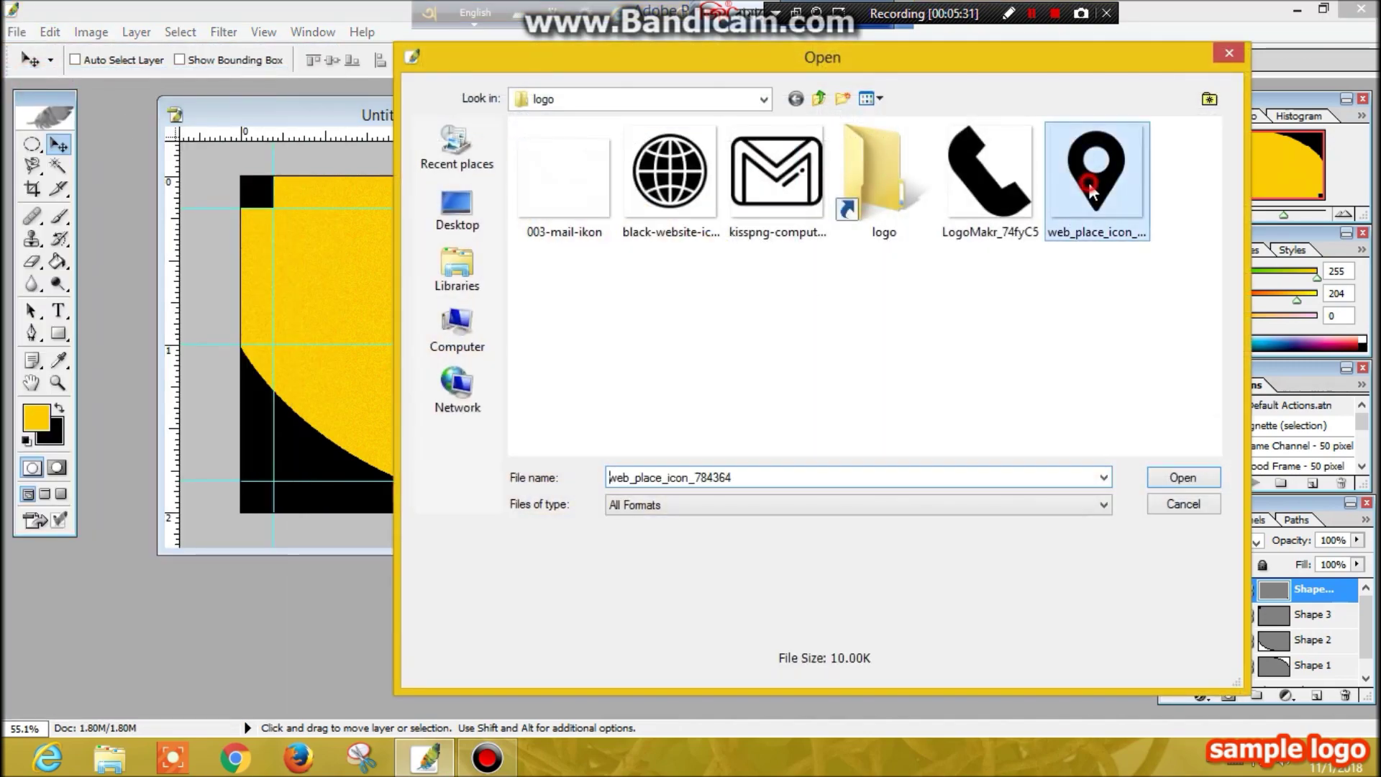
{"action": "left_click", "coordinate": [1183, 484]}
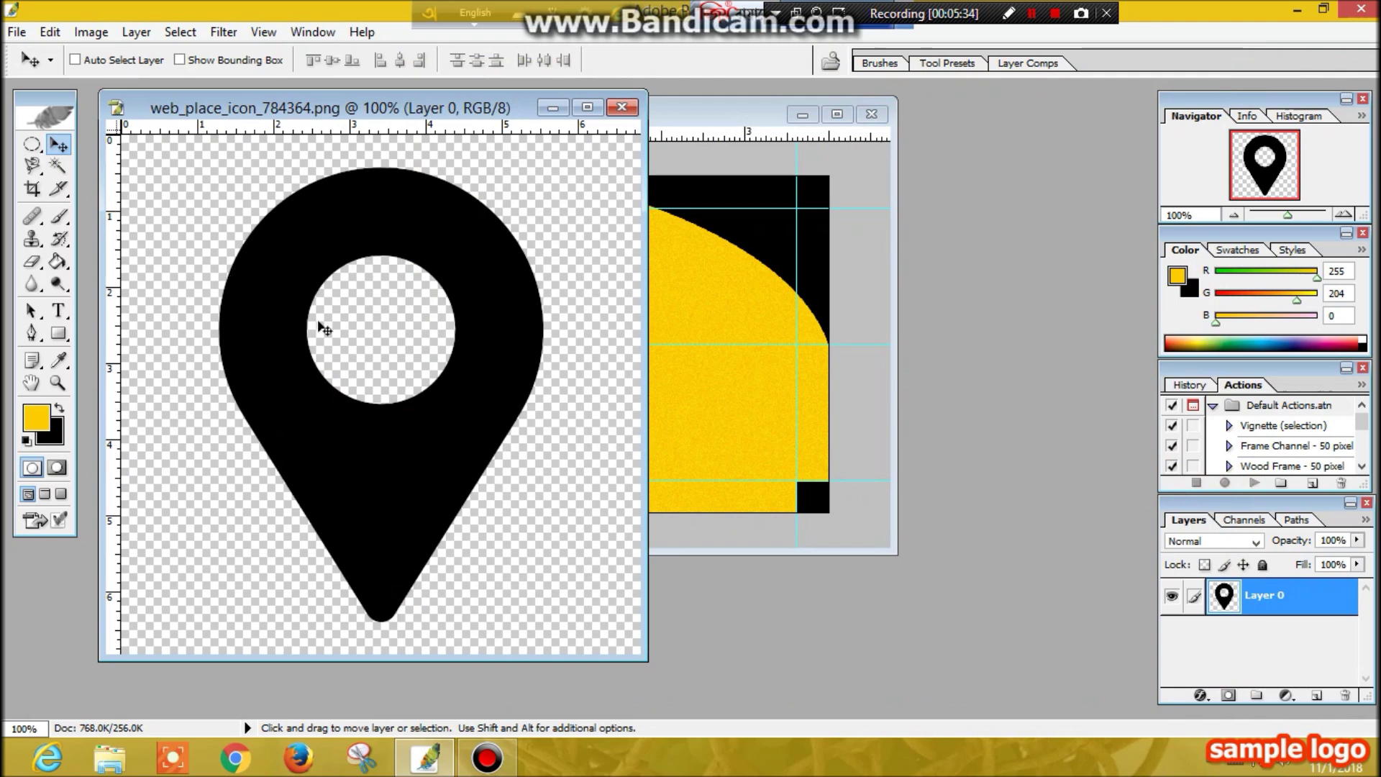
{"action": "mouse_move", "coordinate": [453, 416]}
{"action": "left_mouse_down"}
{"action": "mouse_move", "coordinate": [752, 416]}
{"action": "mouse_move", "coordinate": [588, 432]}
{"action": "left_mouse_up"}
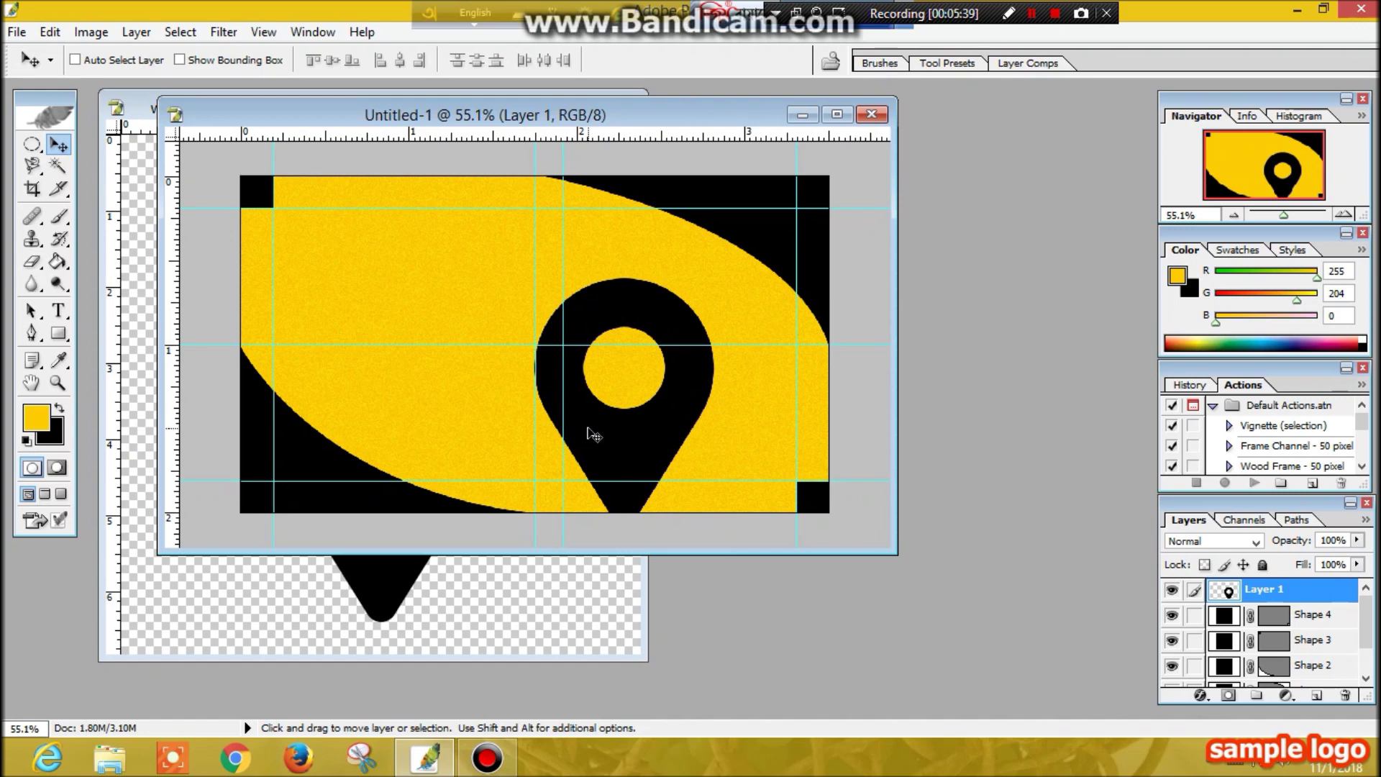
Scale the pin to about 12.6% and move it near the card's centre.
{"action": "key", "text": "ctrl+t"}
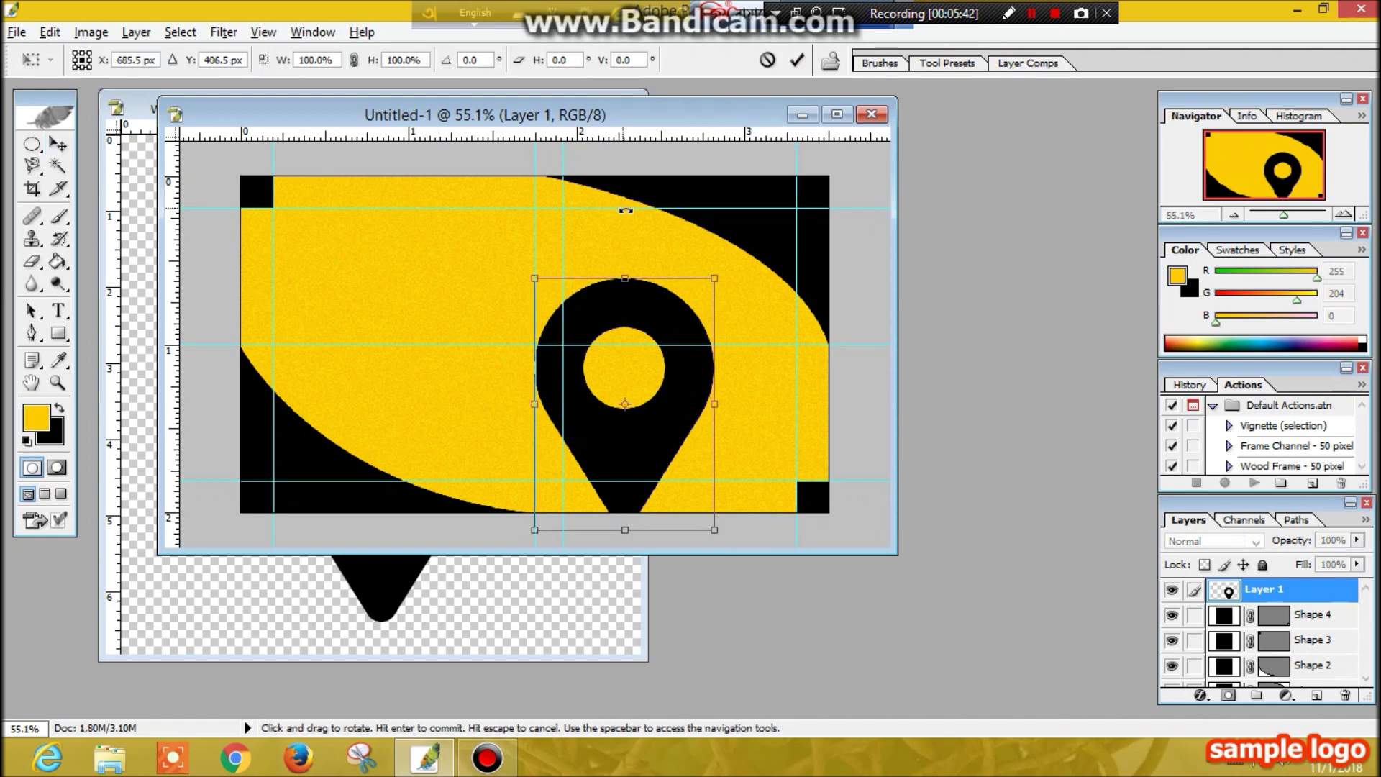
{"action": "mouse_move", "coordinate": [714, 275]}
{"action": "left_mouse_down"}
{"action": "mouse_move", "coordinate": [636, 352]}
{"action": "mouse_move", "coordinate": [631, 376]}
{"action": "left_mouse_up"}
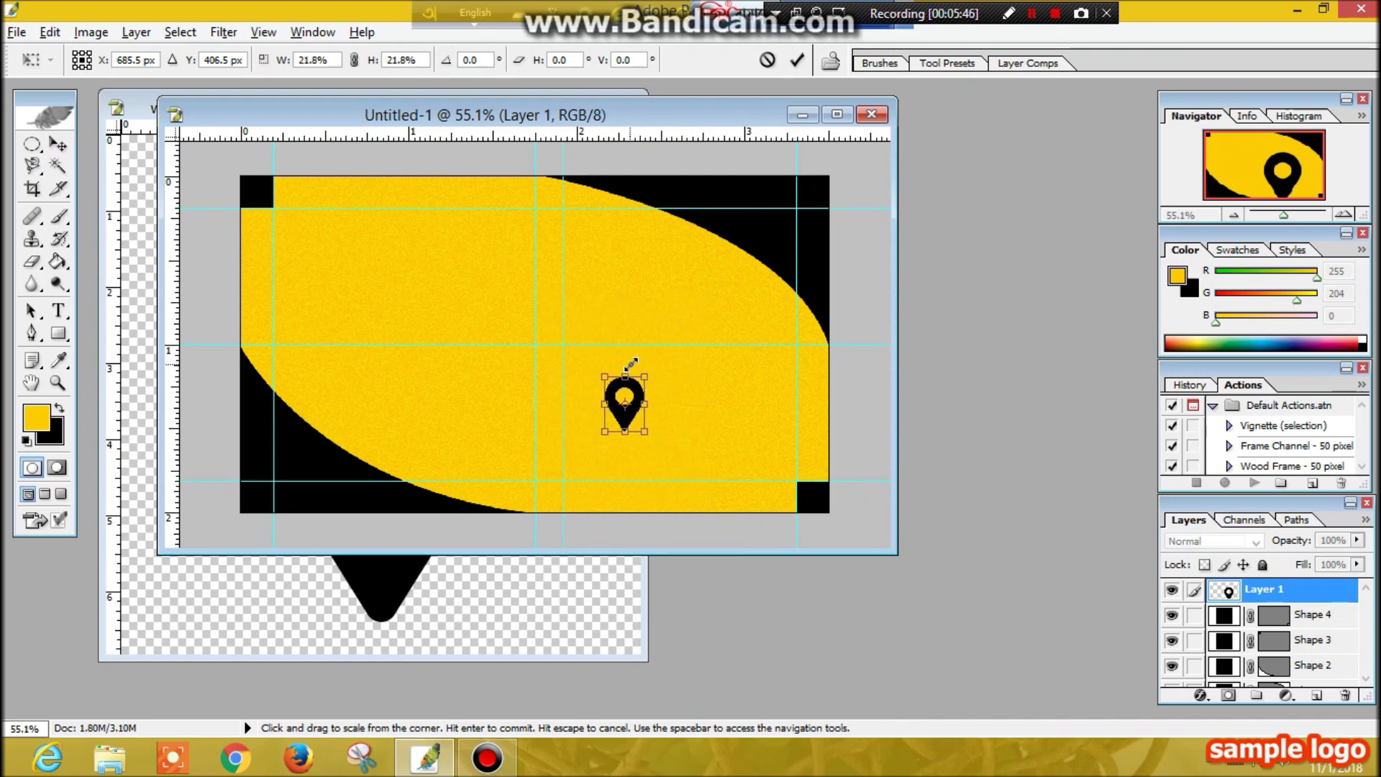
{"action": "left_click_drag", "start_coordinate": [633, 377], "coordinate": [636, 379]}
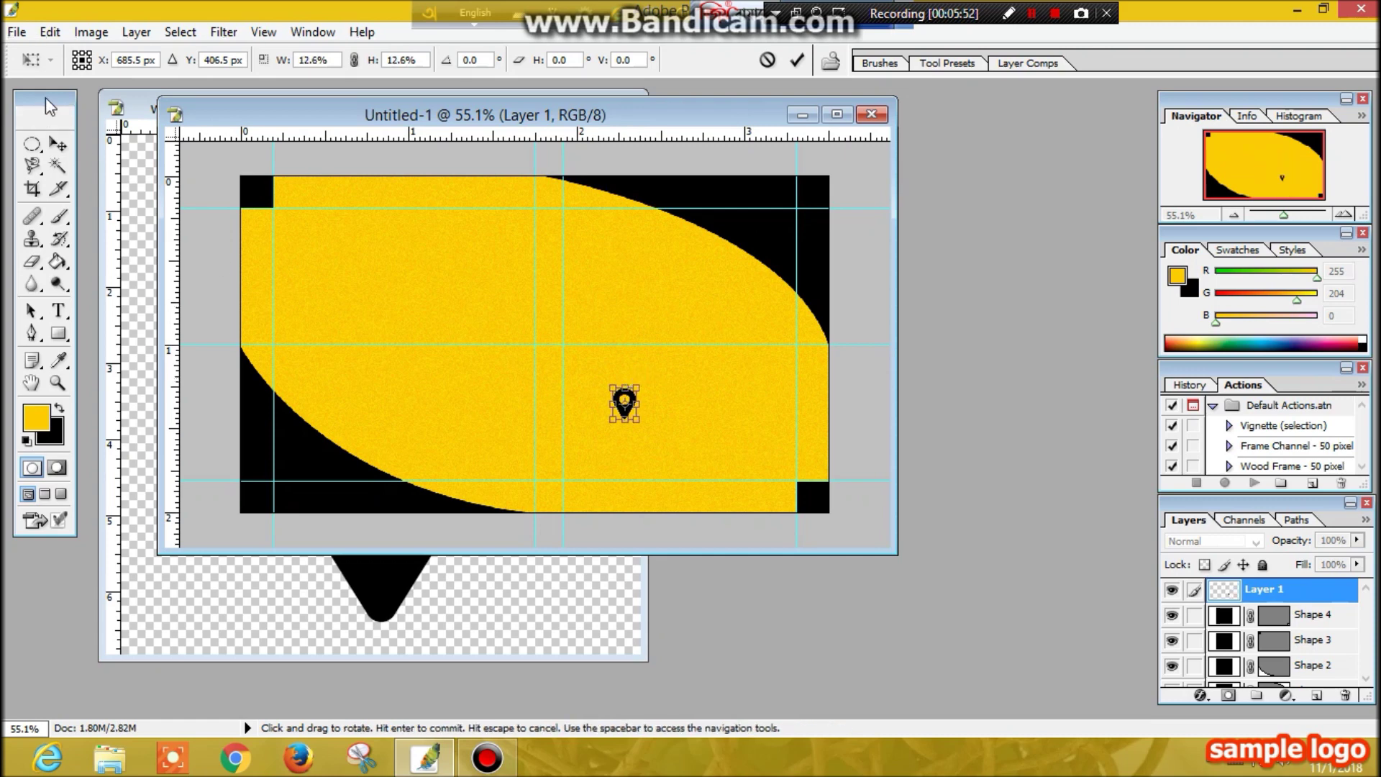
{"action": "left_click", "coordinate": [57, 154]}
{"action": "left_click", "coordinate": [608, 295]}
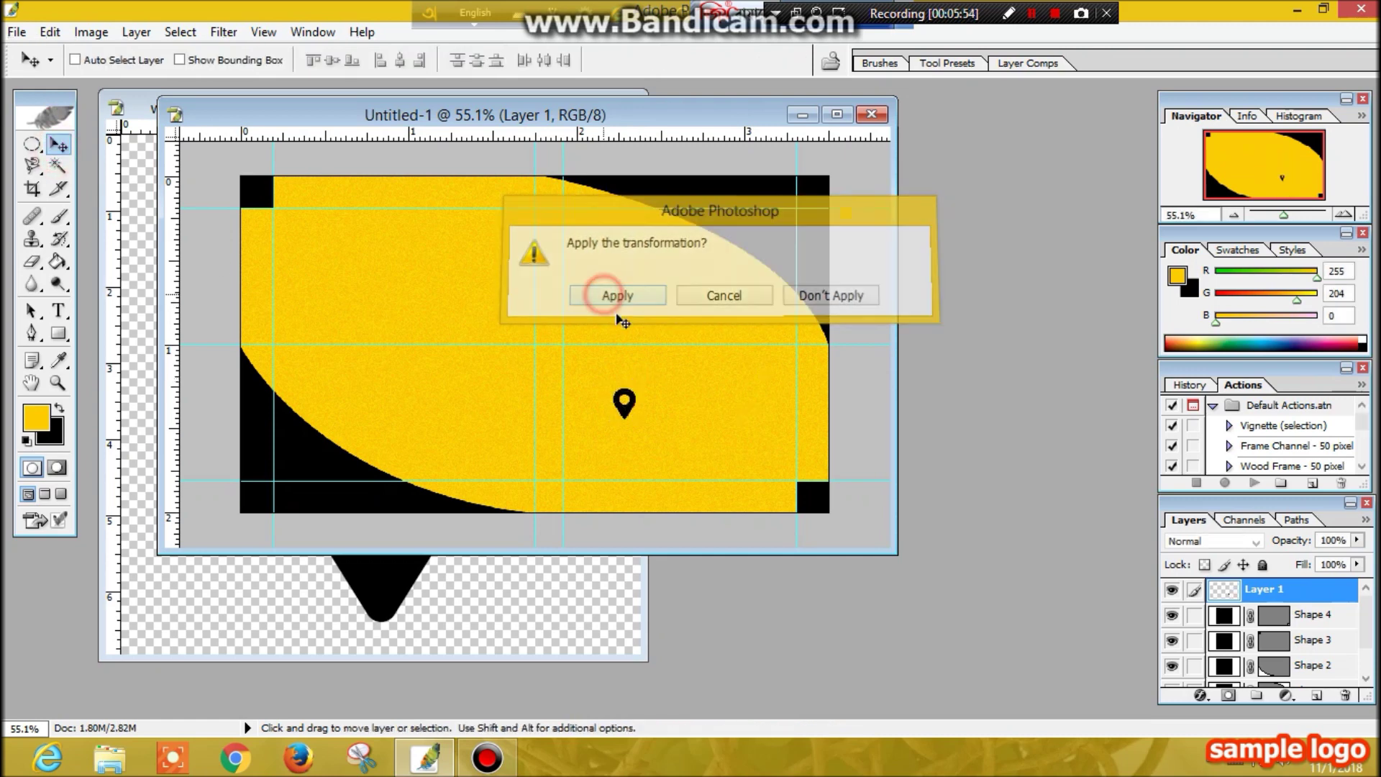
{"action": "left_click_drag", "start_coordinate": [629, 409], "coordinate": [555, 374]}
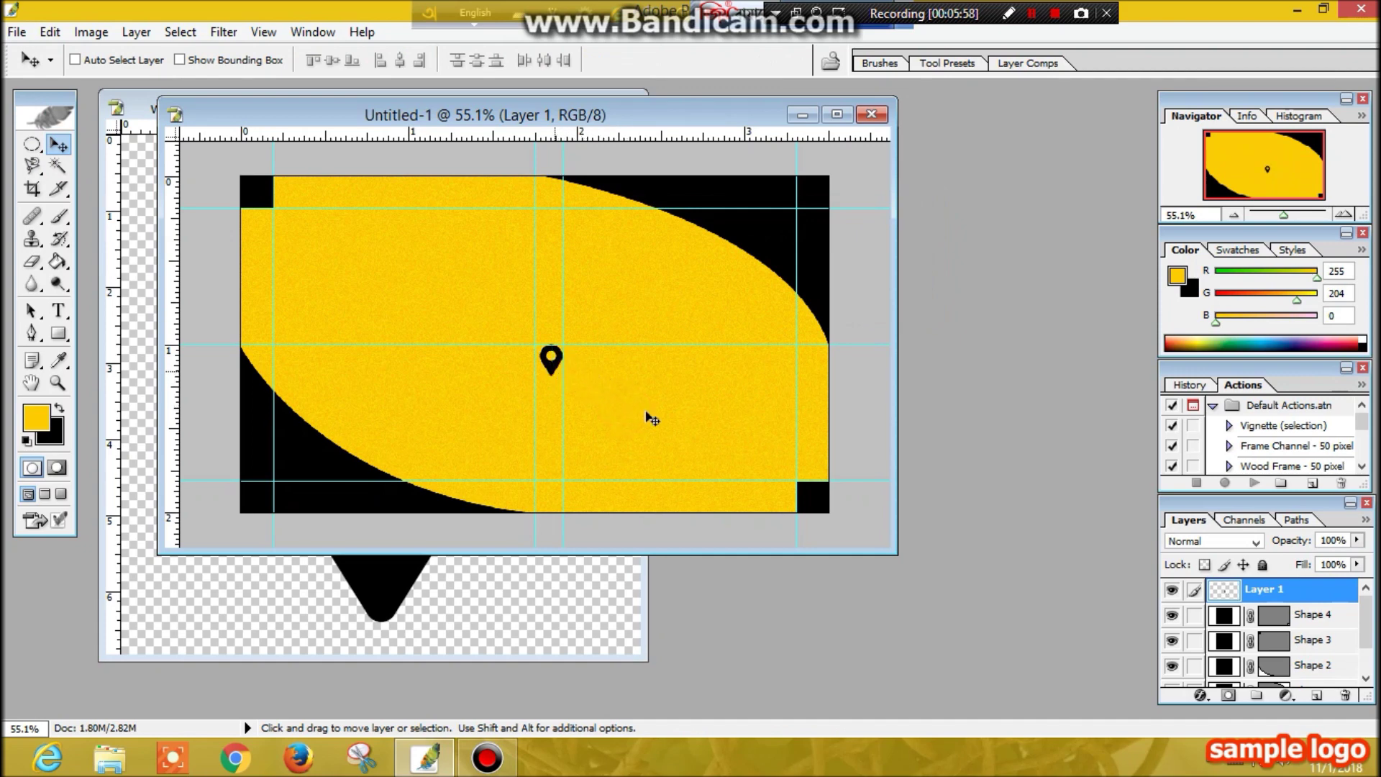
Nudge the pin down and left with arrow keys, then enlarge it to about 117%.
{"action": "key", "text": "Down"}
{"action": "key", "text": "Down"}
{"action": "key", "text": "Down"}
{"action": "key", "text": "Left"}
{"action": "key", "text": "Left"}
{"action": "key", "text": "Left"}
{"action": "key", "text": "Left"}
{"action": "key", "text": "Left"}
{"action": "key", "text": "Left"}
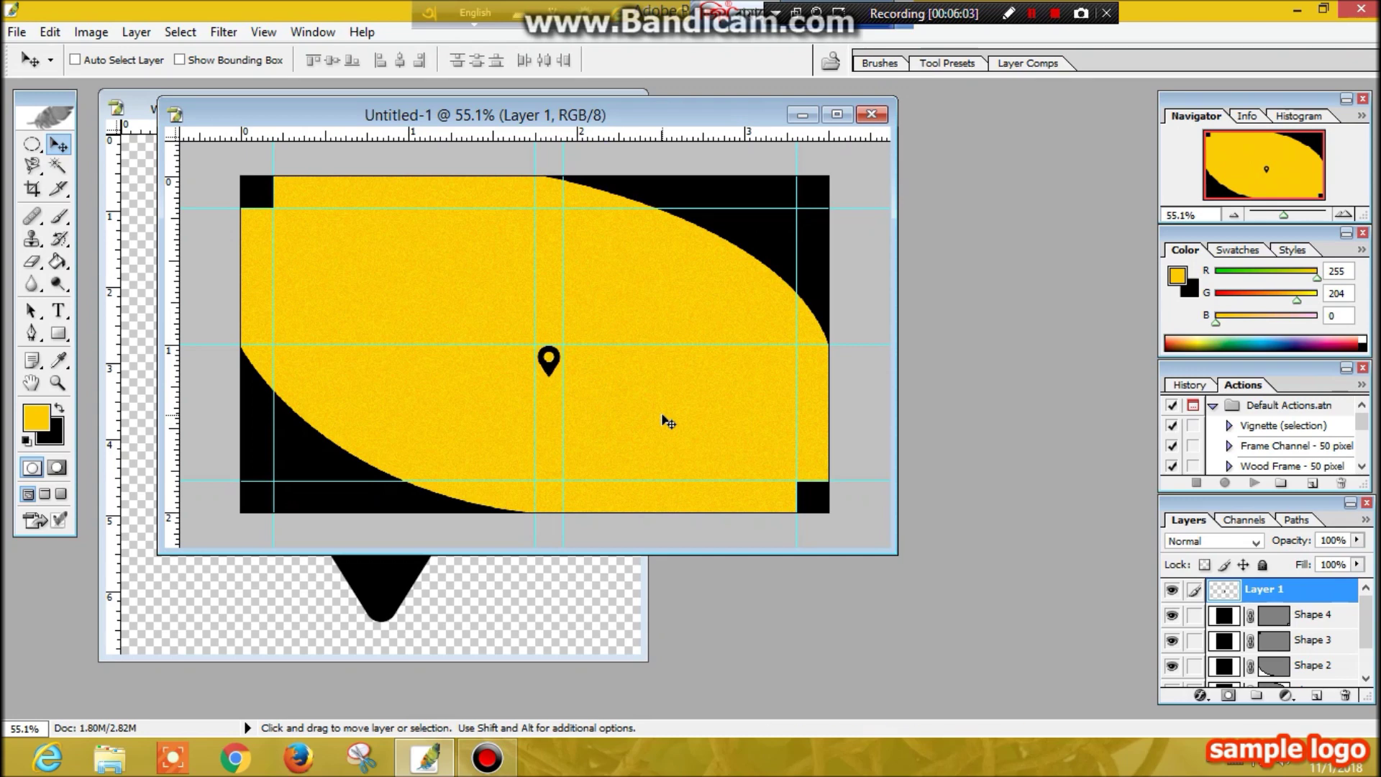
{"action": "key", "text": "Down"}
{"action": "key", "text": "Down"}
{"action": "key", "text": "Down"}
{"action": "key", "text": "ctrl+t"}
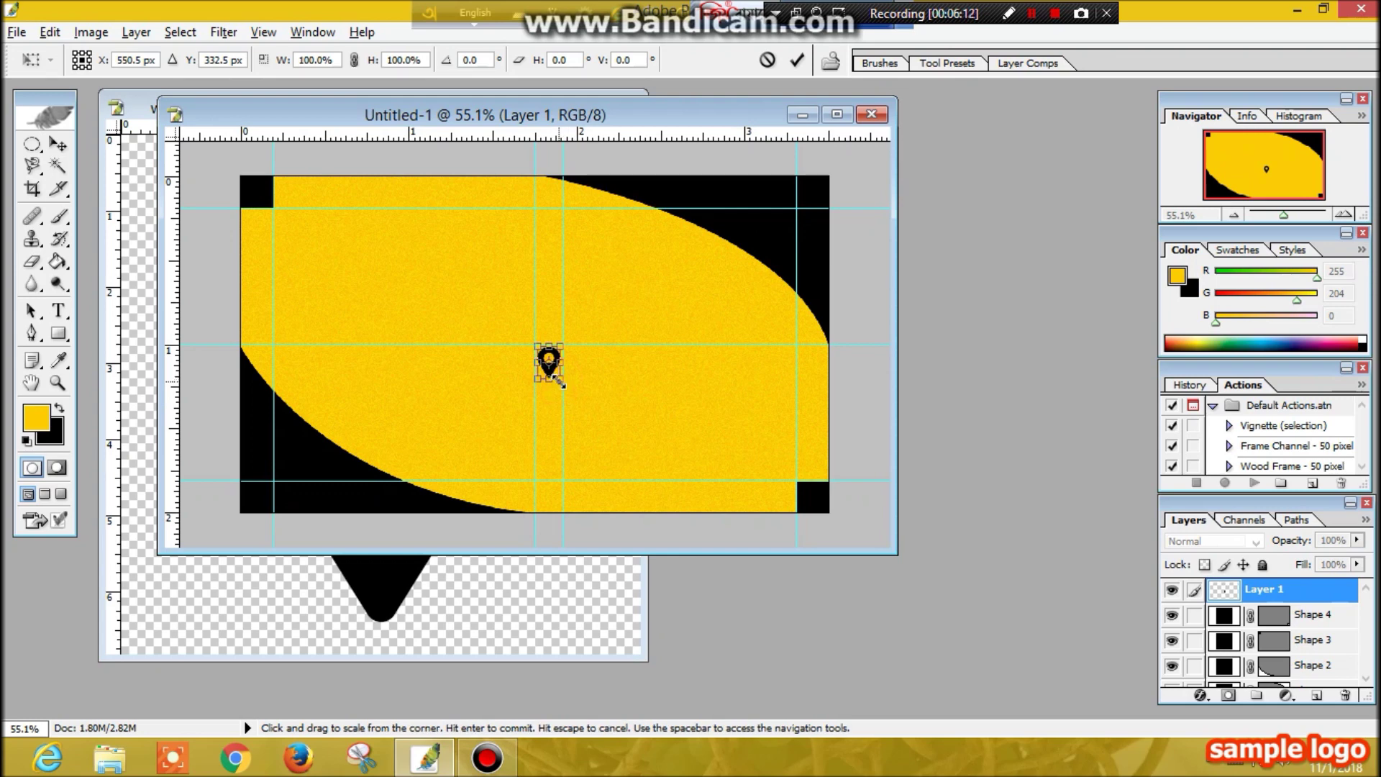
{"action": "left_click_drag", "start_coordinate": [560, 382], "coordinate": [563, 384]}
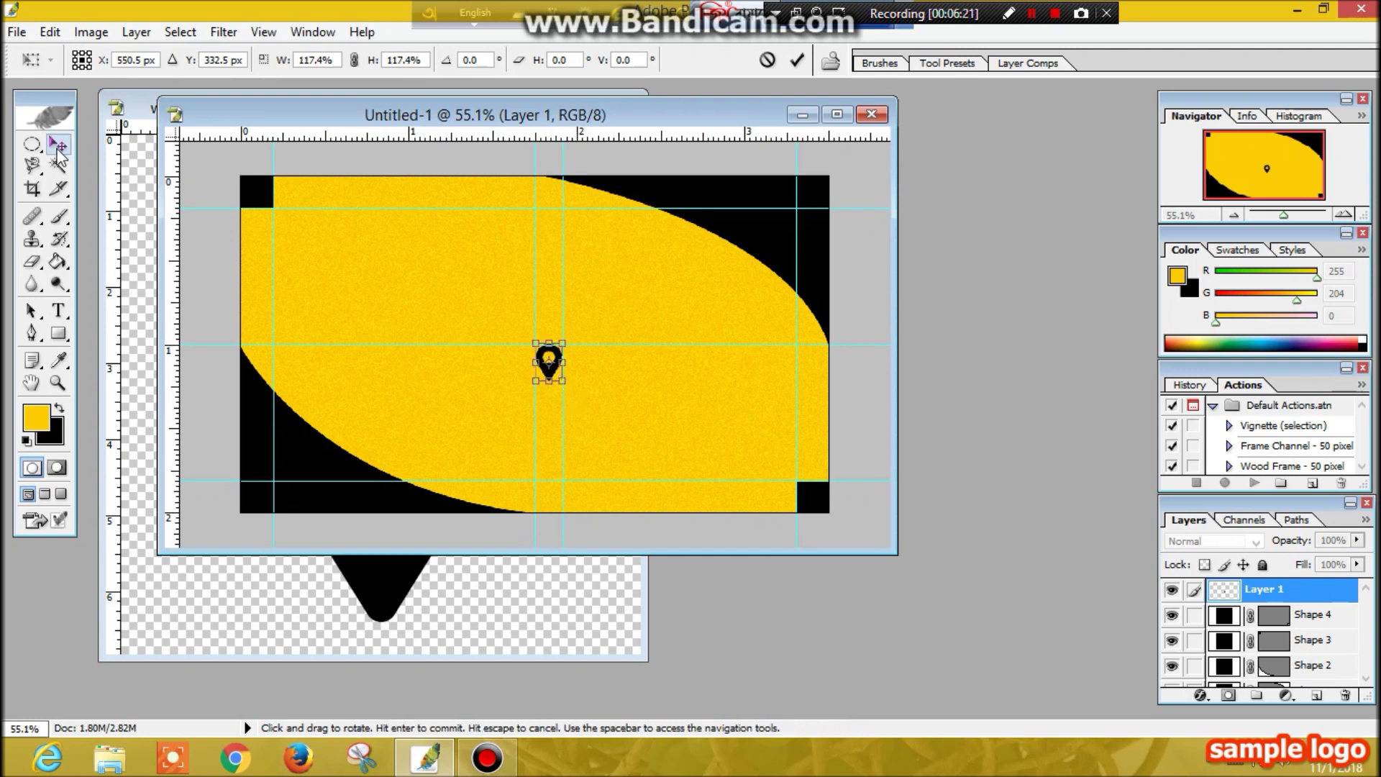
{"action": "left_click", "coordinate": [58, 144]}
{"action": "left_click", "coordinate": [617, 296]}
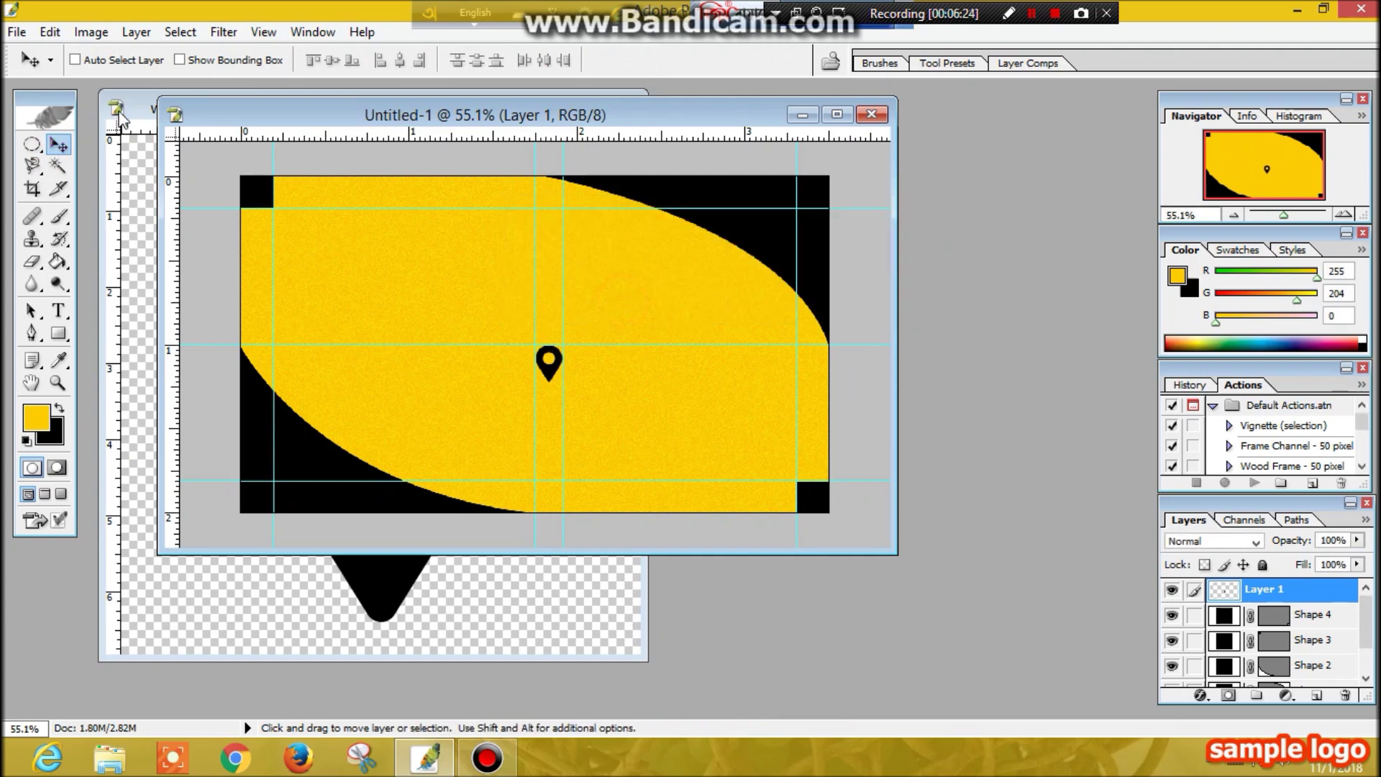
{"action": "left_click", "coordinate": [17, 31]}
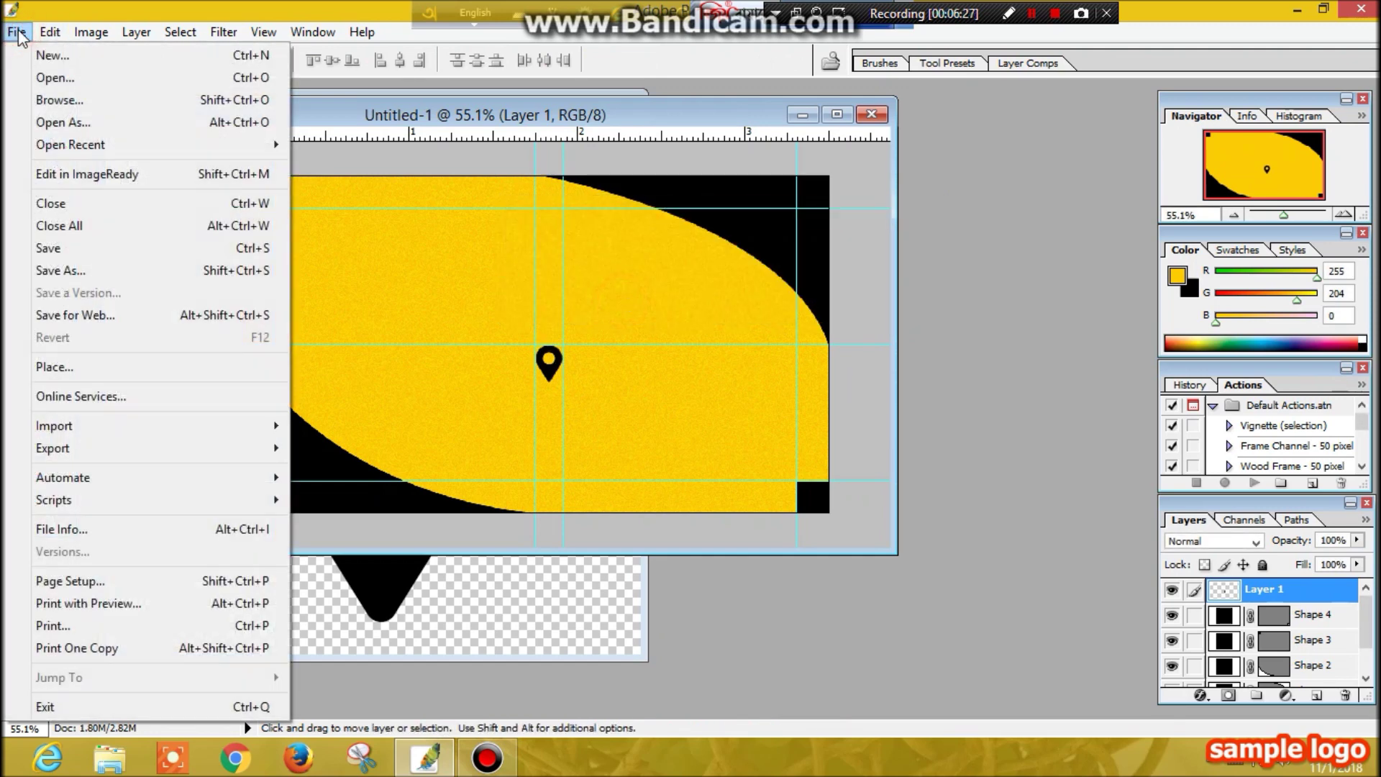
Open the LogoMakr_74fyC5 phone image and drag it into the business card.
{"action": "left_click", "coordinate": [54, 79]}
{"action": "left_click", "coordinate": [990, 177]}
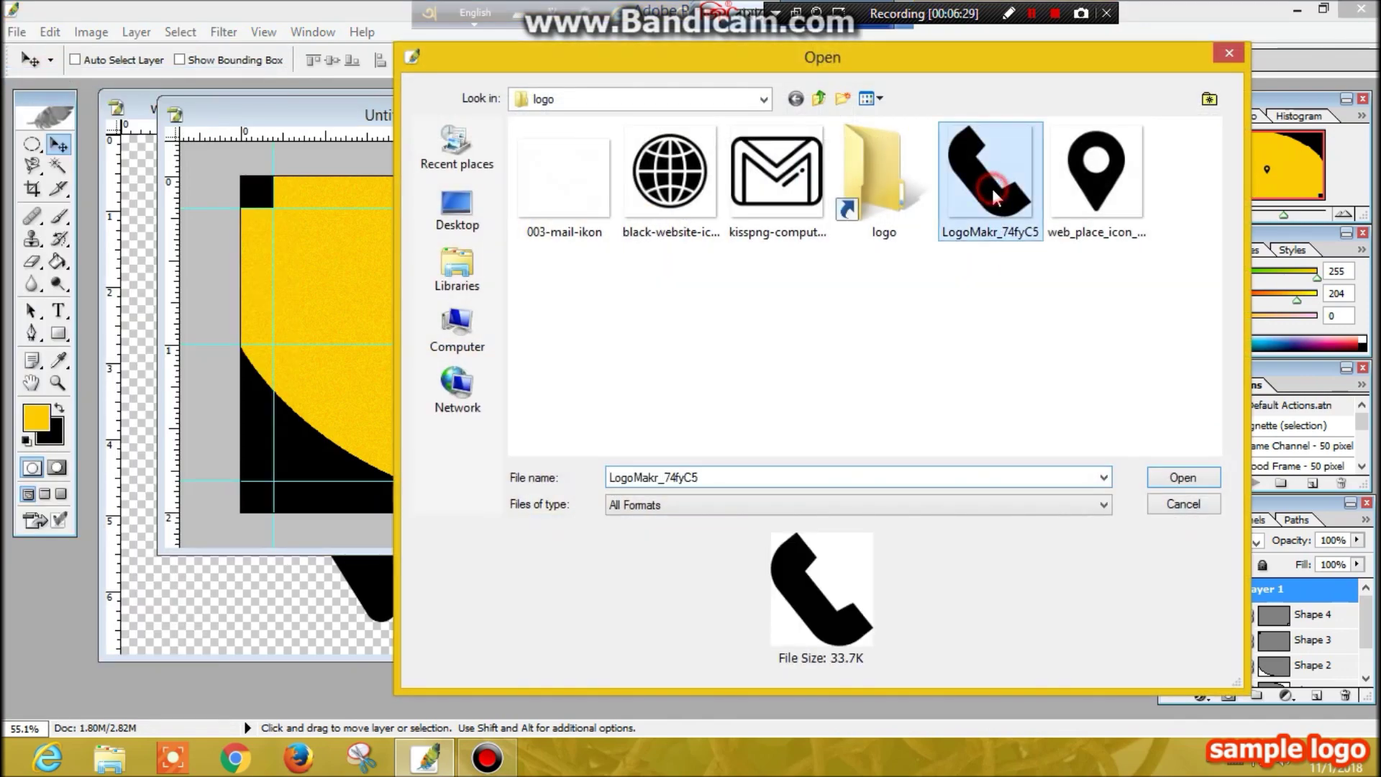
{"action": "left_click", "coordinate": [1177, 483]}
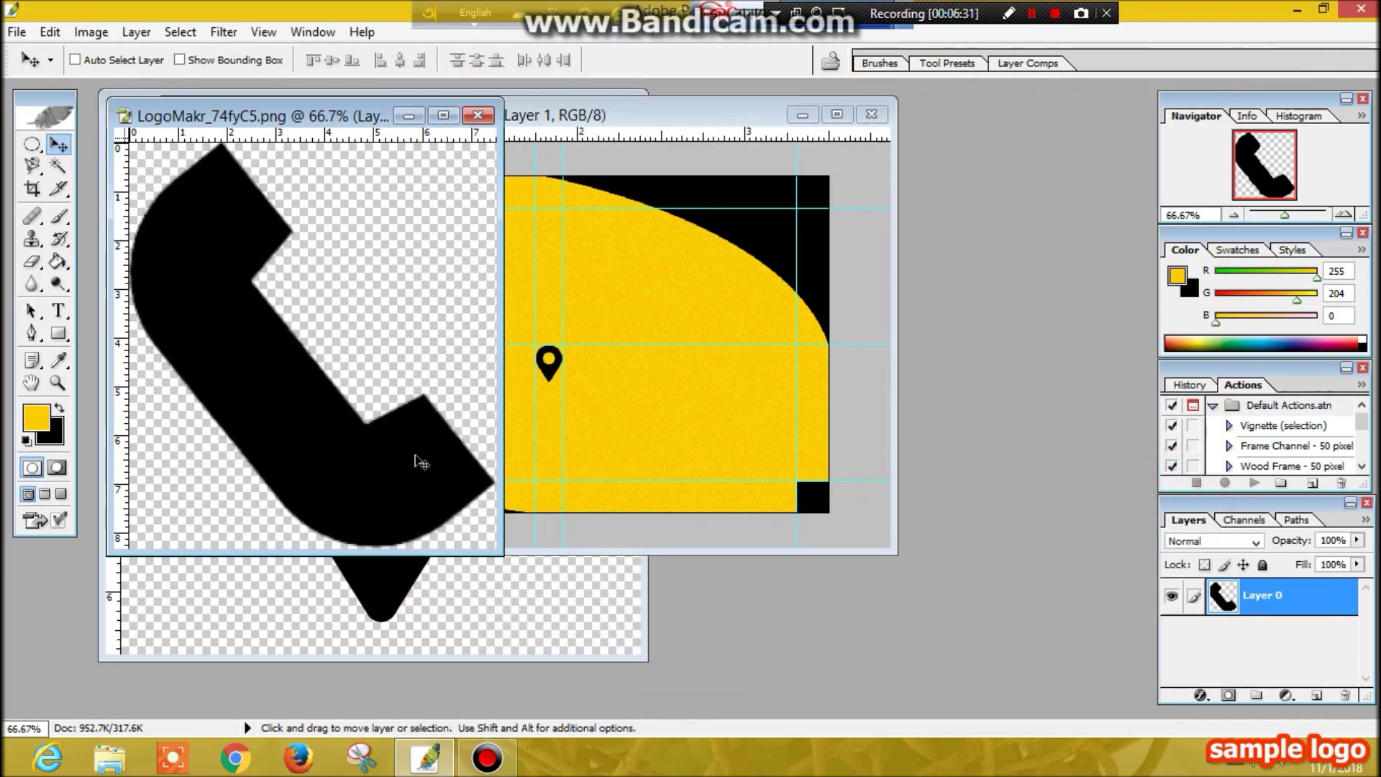
{"action": "left_click_drag", "start_coordinate": [320, 443], "coordinate": [561, 475]}
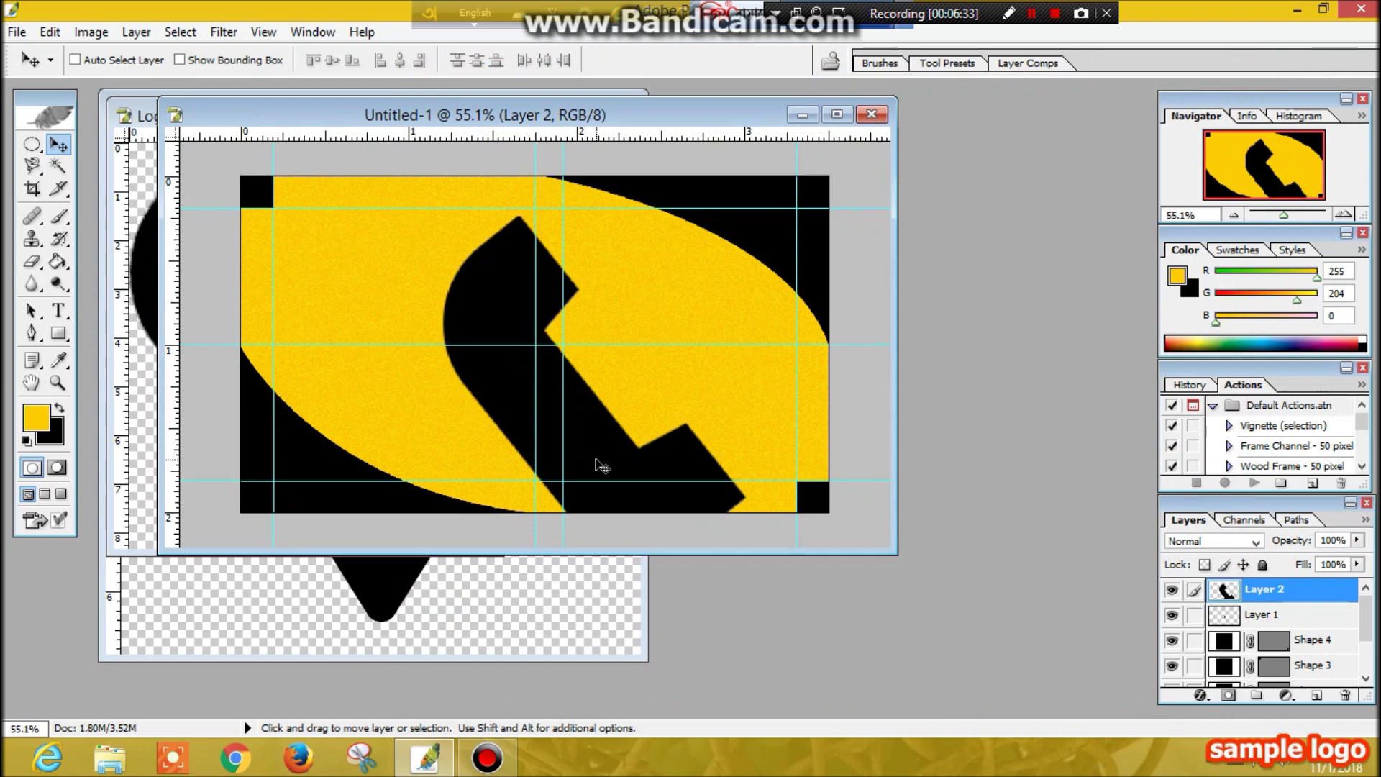
Scale the phone icon to about 8.3% and place it just below the location pin.
{"action": "key", "text": "ctrl+t"}
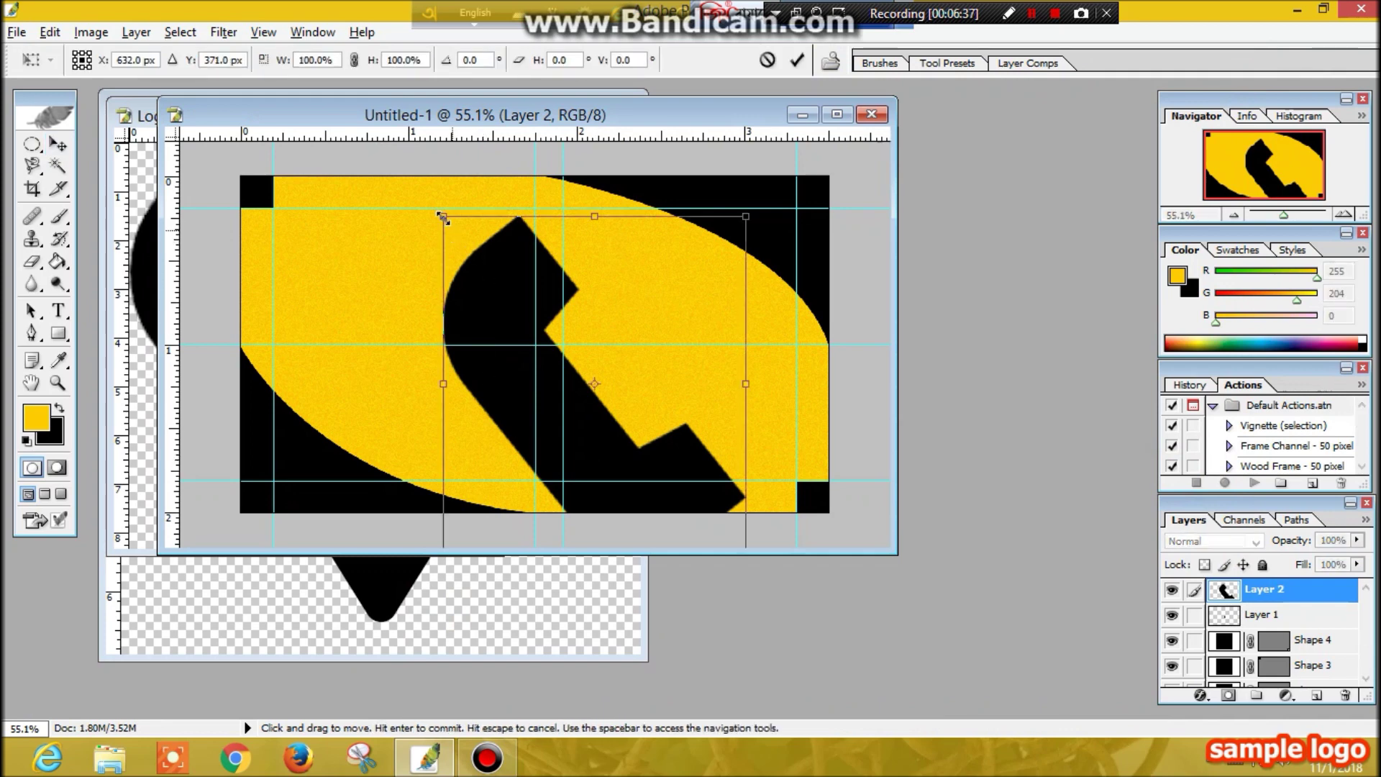
{"action": "left_click_drag", "start_coordinate": [443, 216], "coordinate": [571, 375]}
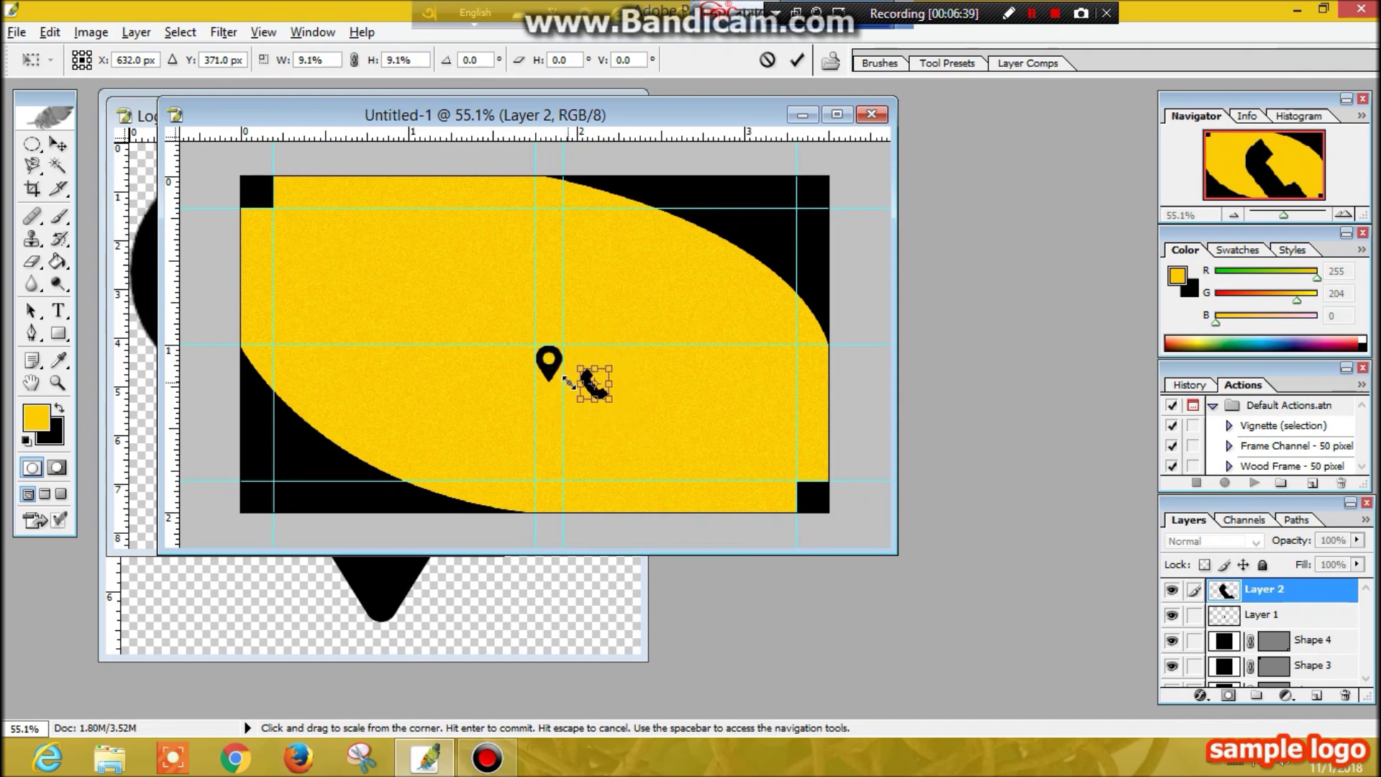
{"action": "left_click_drag", "start_coordinate": [571, 375], "coordinate": [575, 379]}
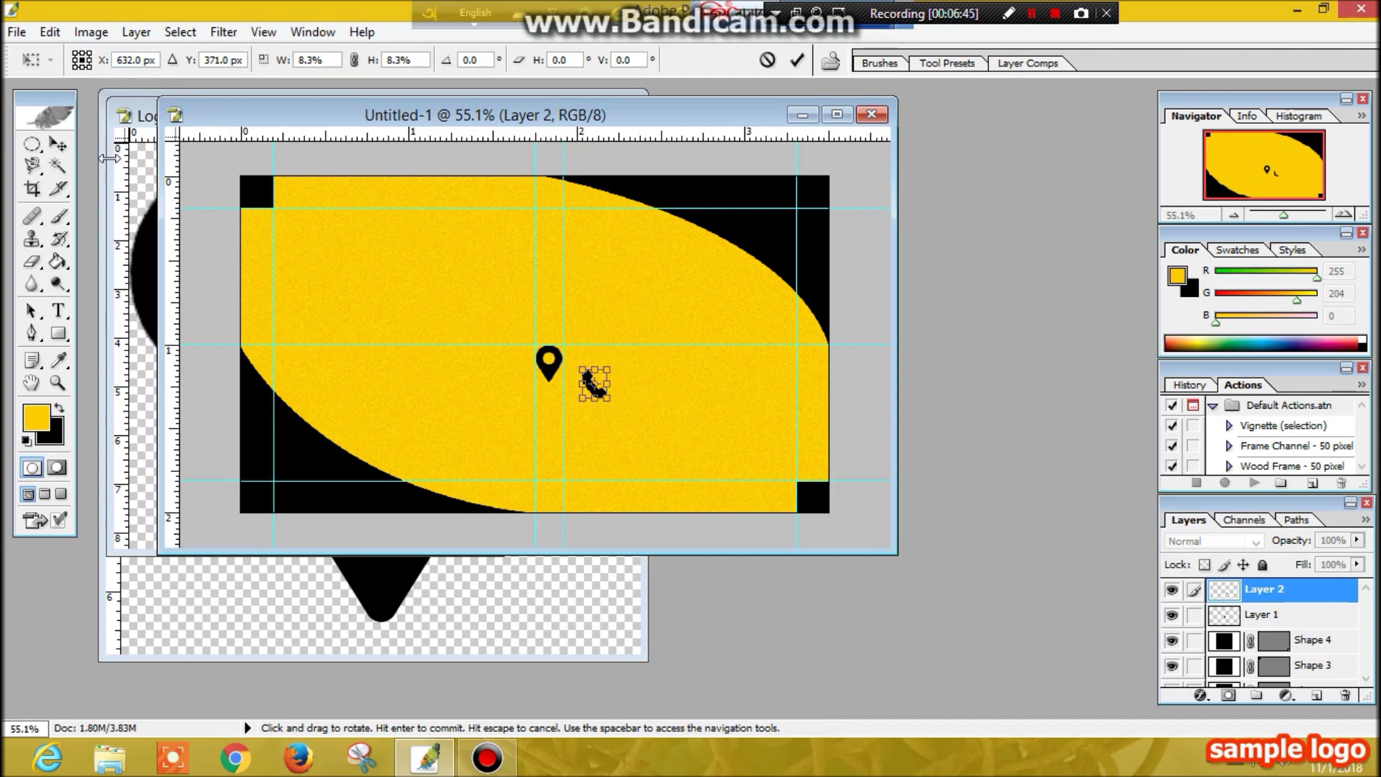
{"action": "left_click", "coordinate": [58, 144]}
{"action": "left_click", "coordinate": [618, 295]}
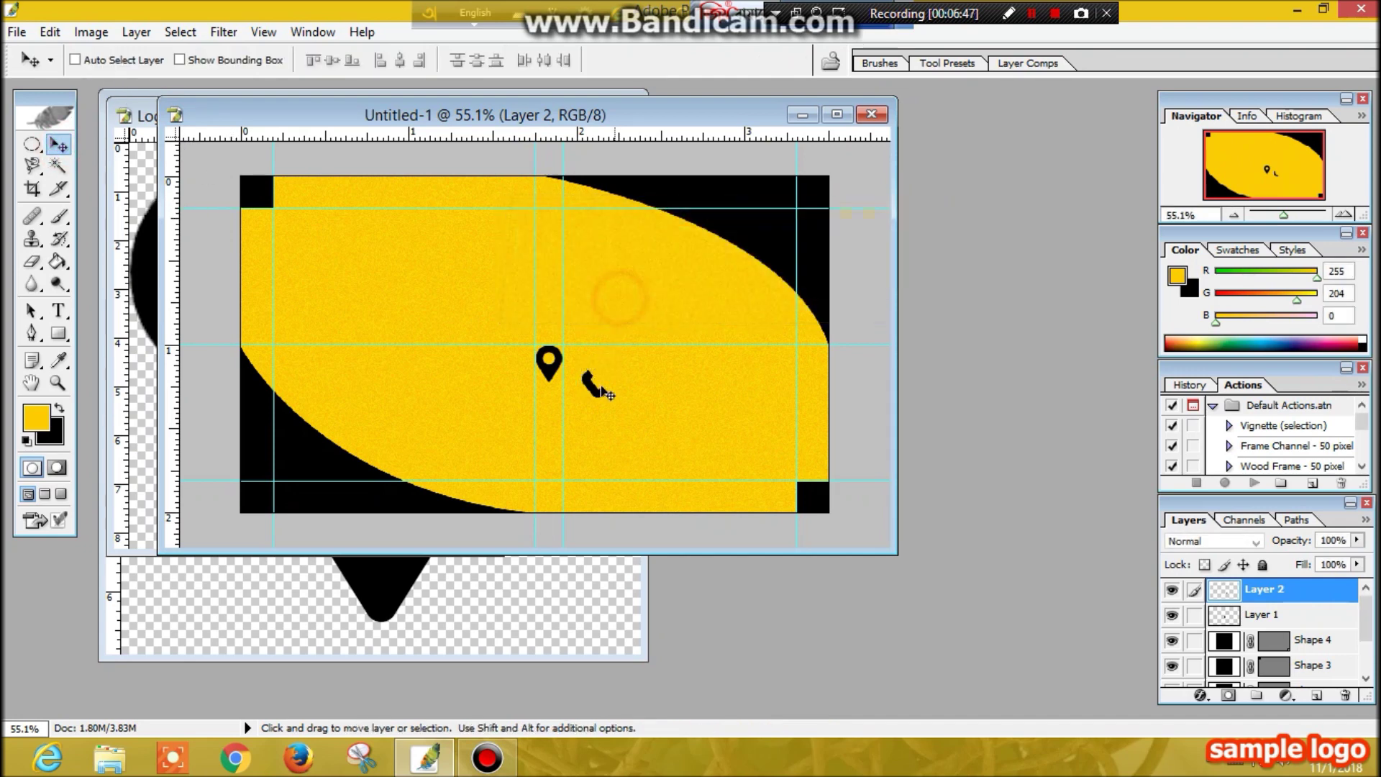
{"action": "left_click_drag", "start_coordinate": [584, 392], "coordinate": [551, 413]}
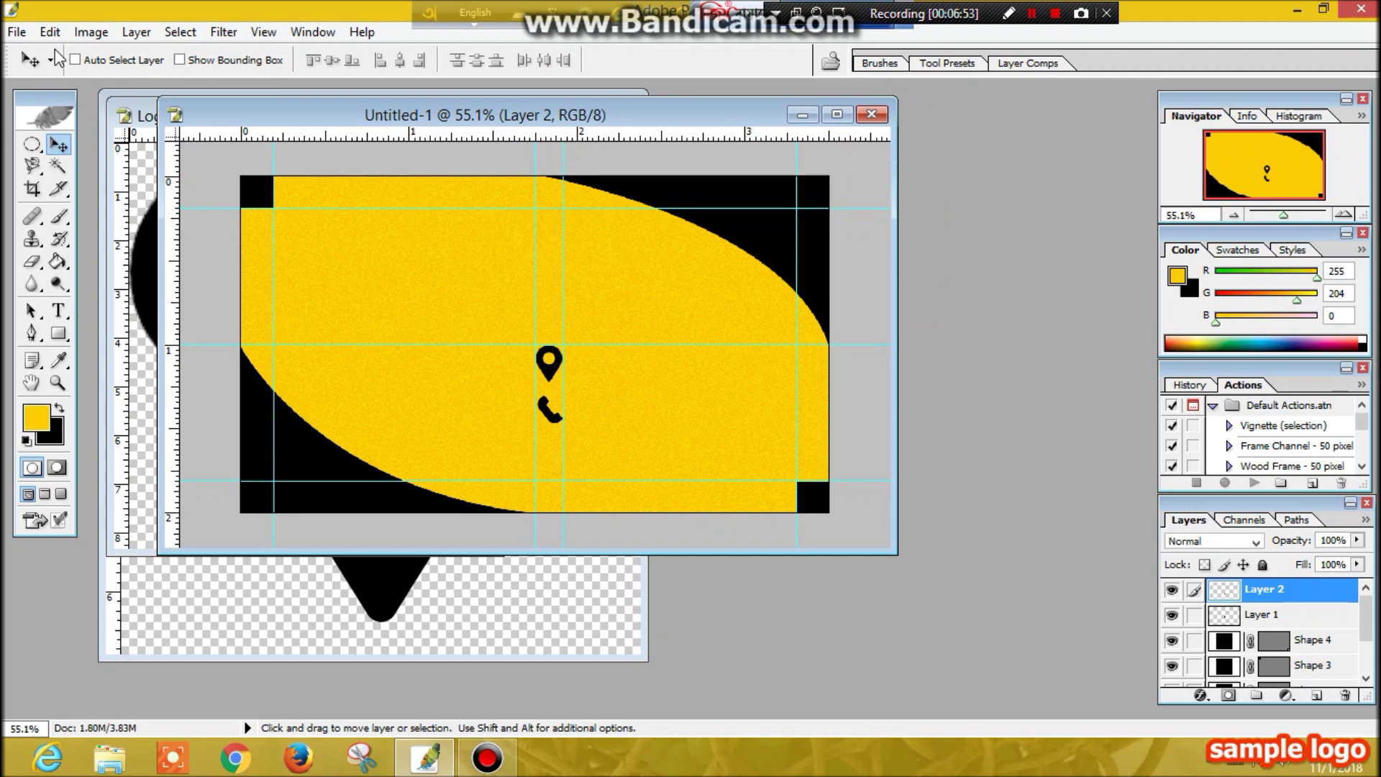
Open the globe icon image and drop it onto the card as a new layer.
{"action": "left_click", "coordinate": [17, 35]}
{"action": "left_click", "coordinate": [42, 77]}
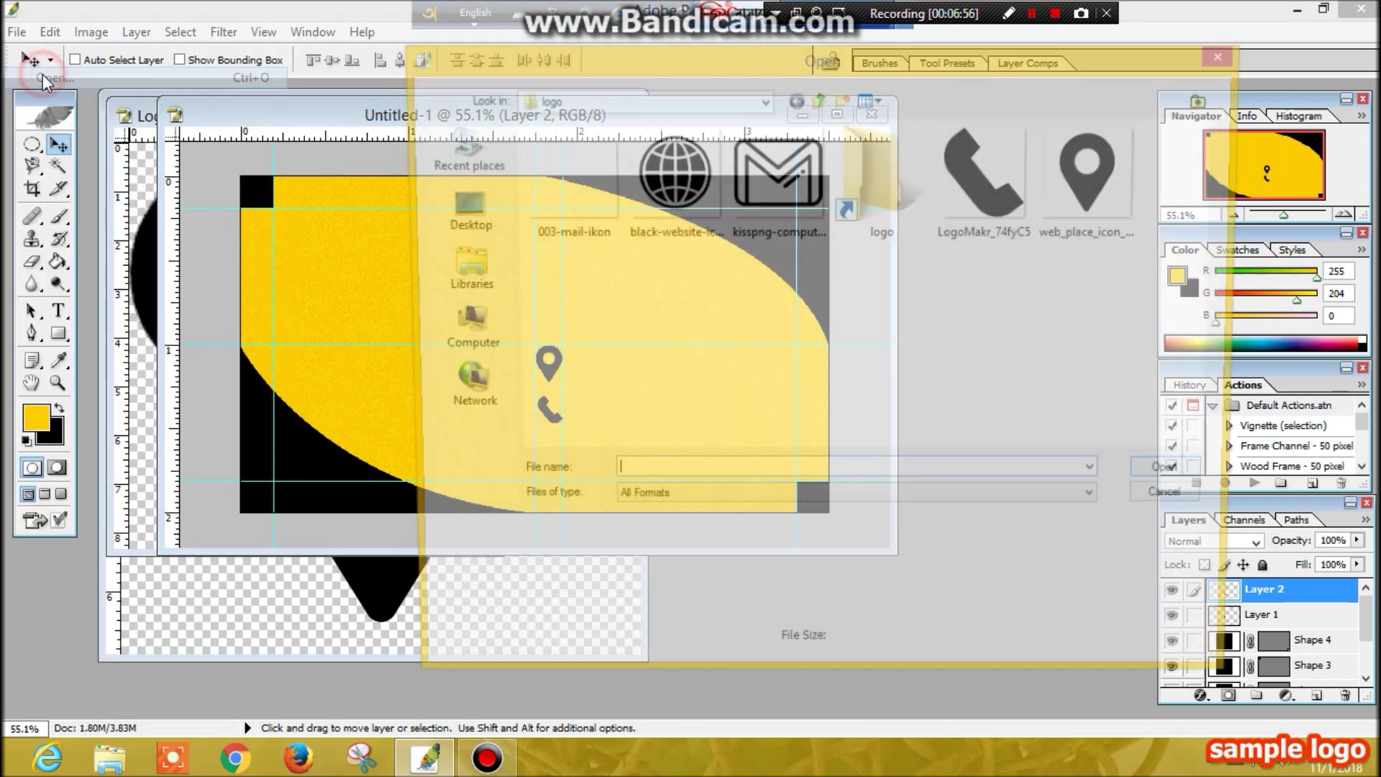
{"action": "left_click", "coordinate": [672, 178]}
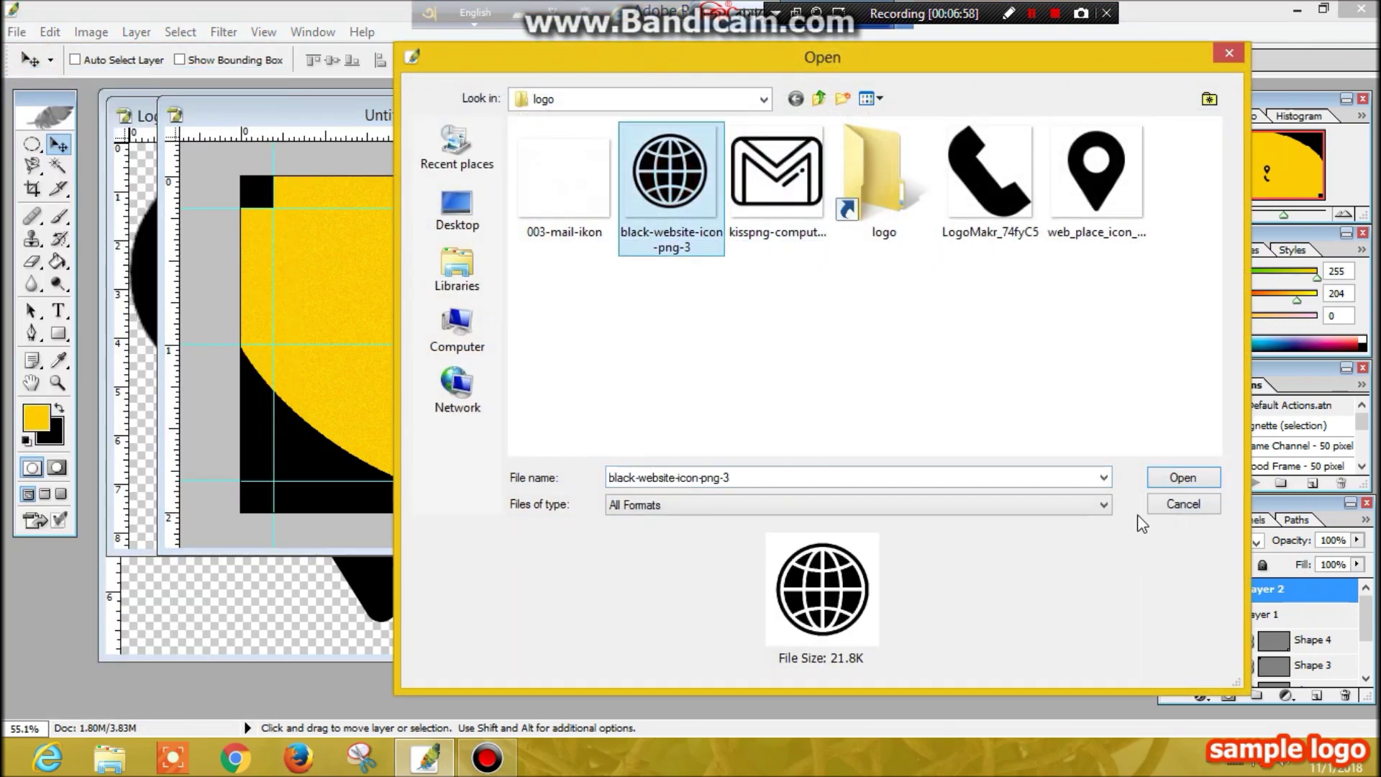
{"action": "left_click", "coordinate": [1187, 478]}
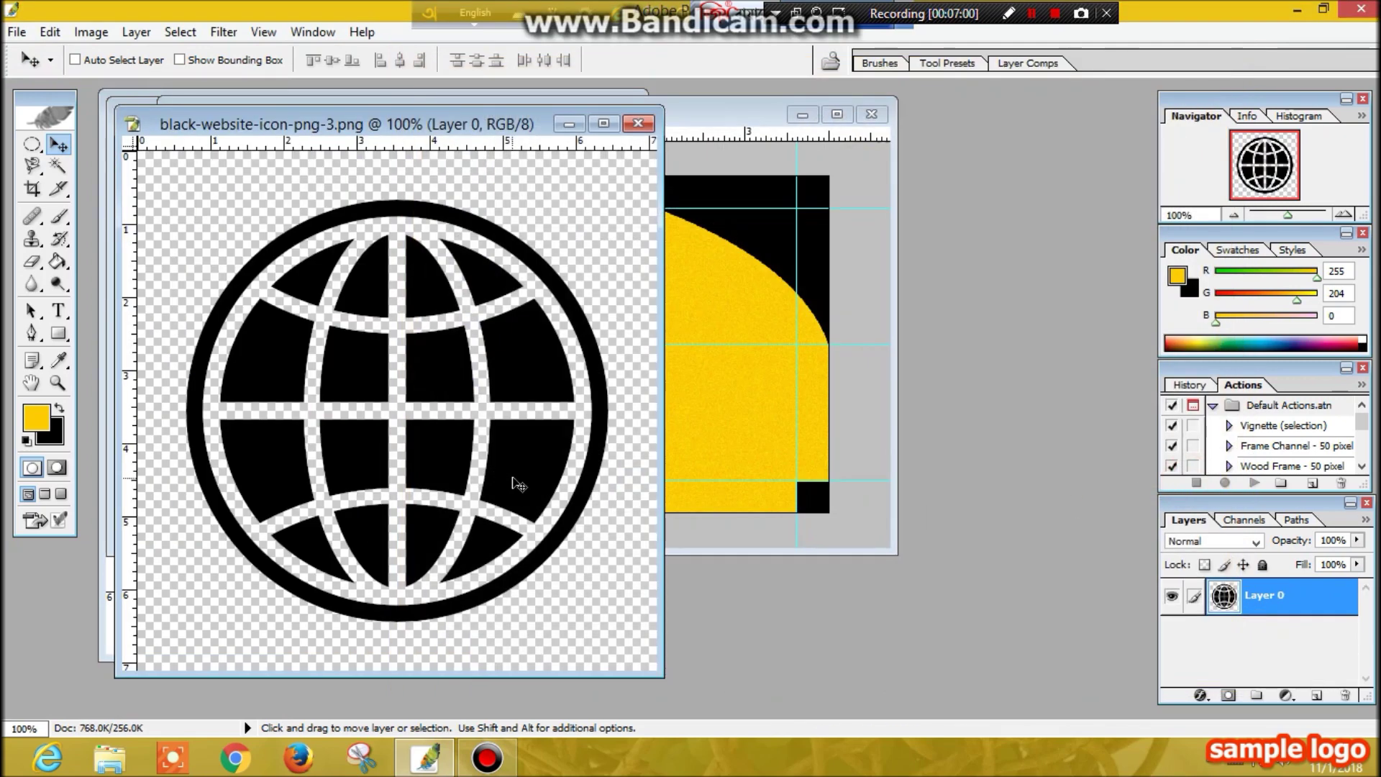
{"action": "left_click_drag", "start_coordinate": [518, 484], "coordinate": [767, 502]}
{"action": "left_click_drag", "start_coordinate": [725, 460], "coordinate": [655, 431]}
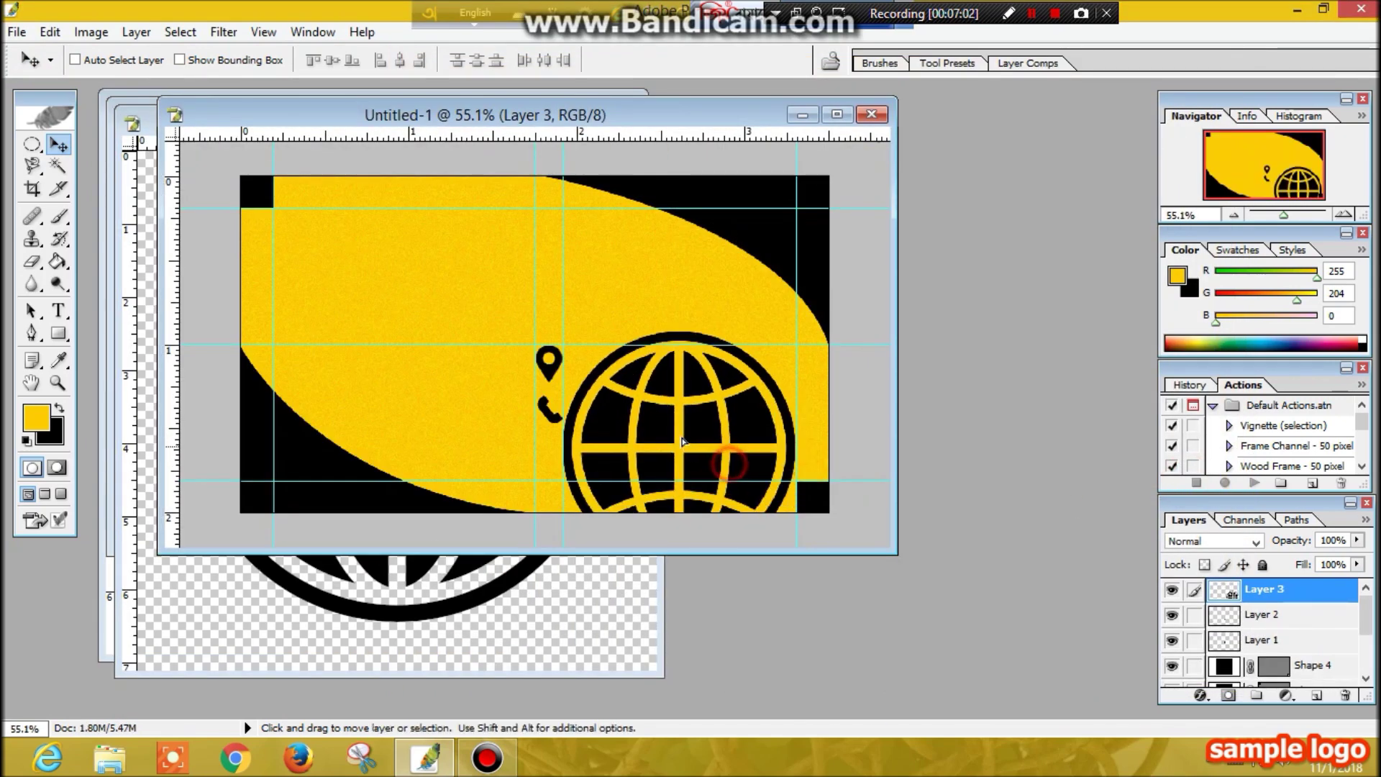
Scale the globe to about 13.3% and set it directly below the phone icon.
{"action": "key", "text": "ctrl+t"}
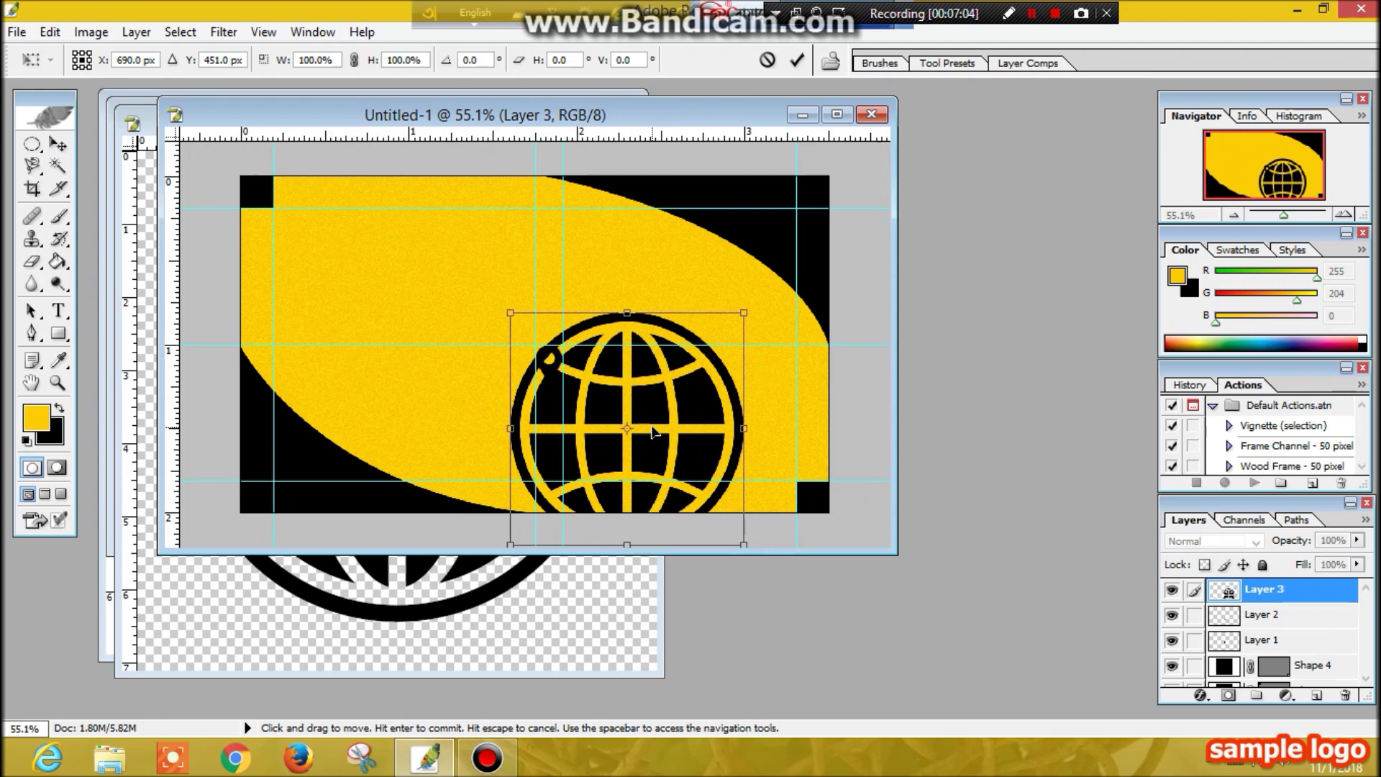
{"action": "left_click_drag", "start_coordinate": [512, 310], "coordinate": [601, 411]}
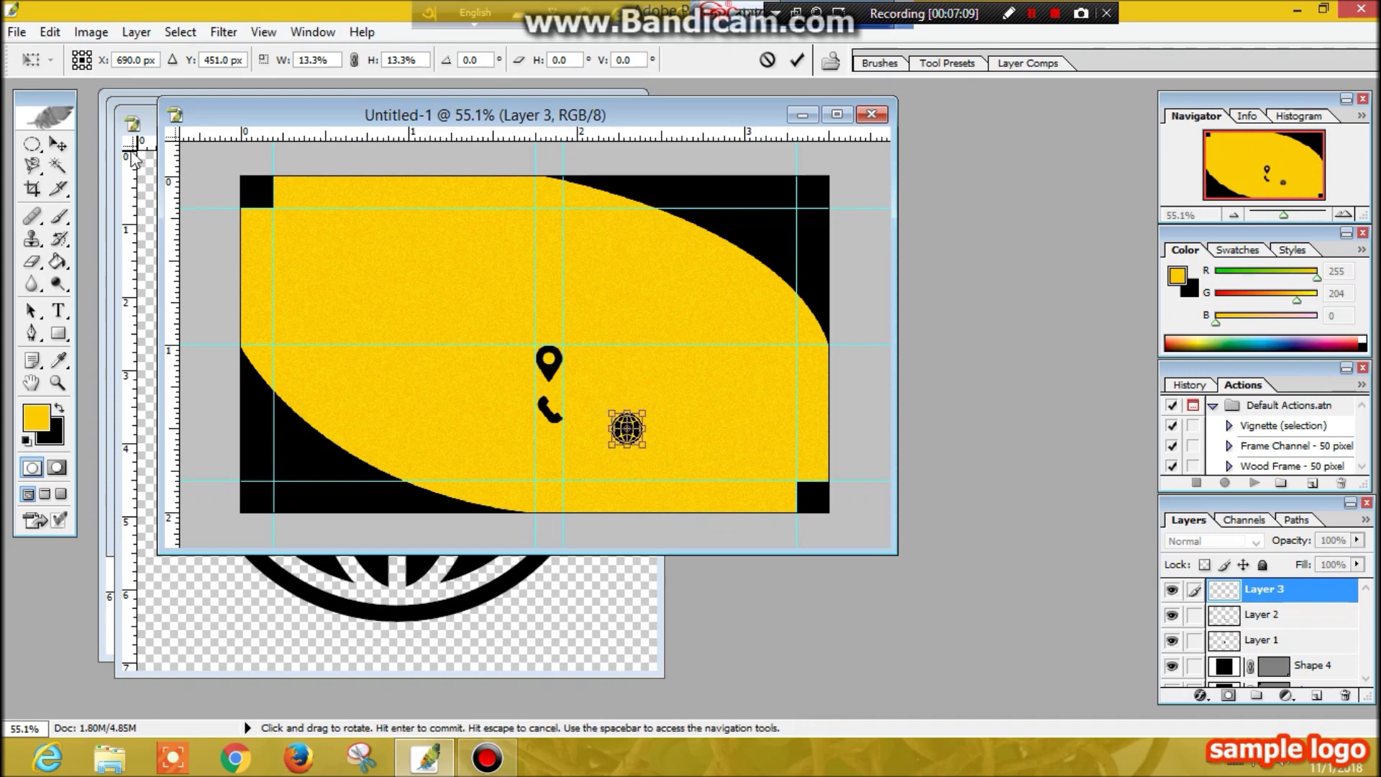
{"action": "left_click", "coordinate": [70, 151]}
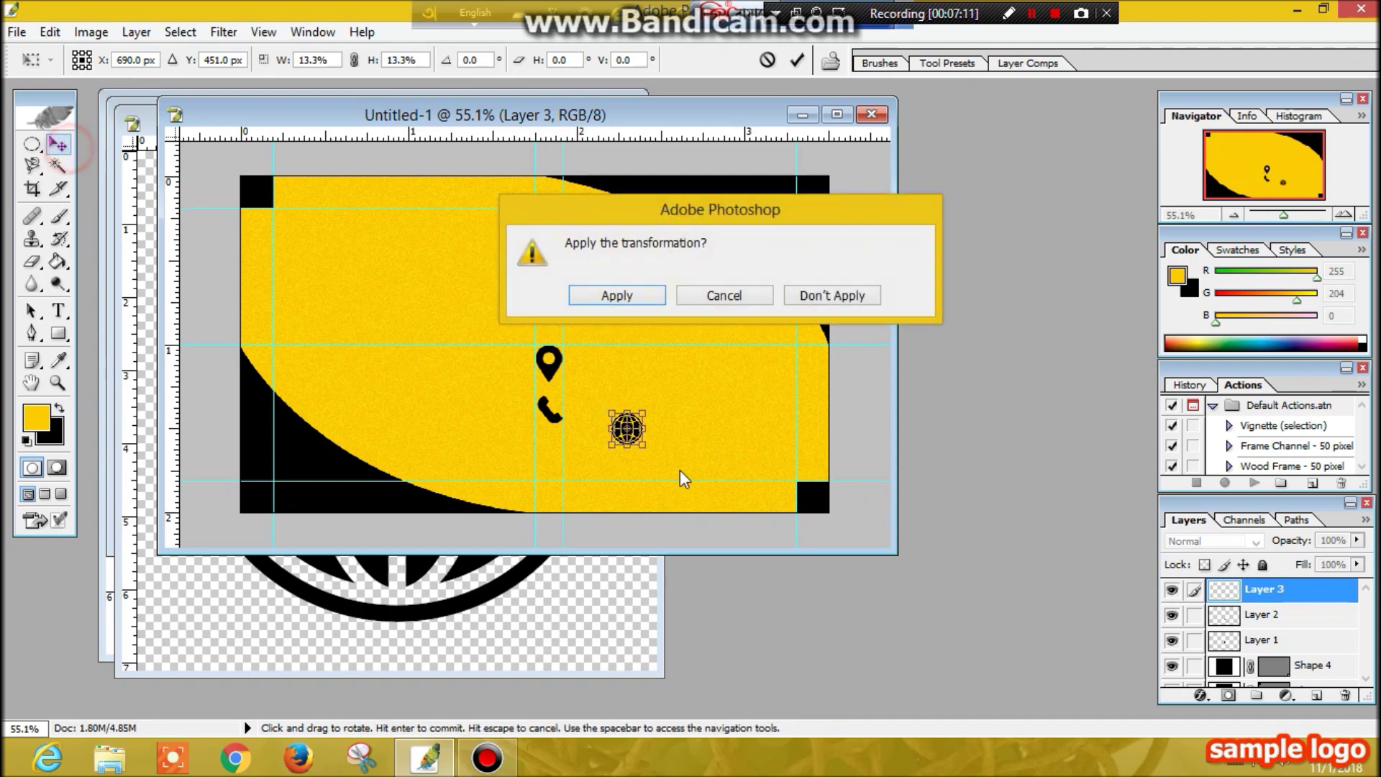
{"action": "left_click", "coordinate": [617, 305]}
{"action": "left_click_drag", "start_coordinate": [642, 430], "coordinate": [556, 464]}
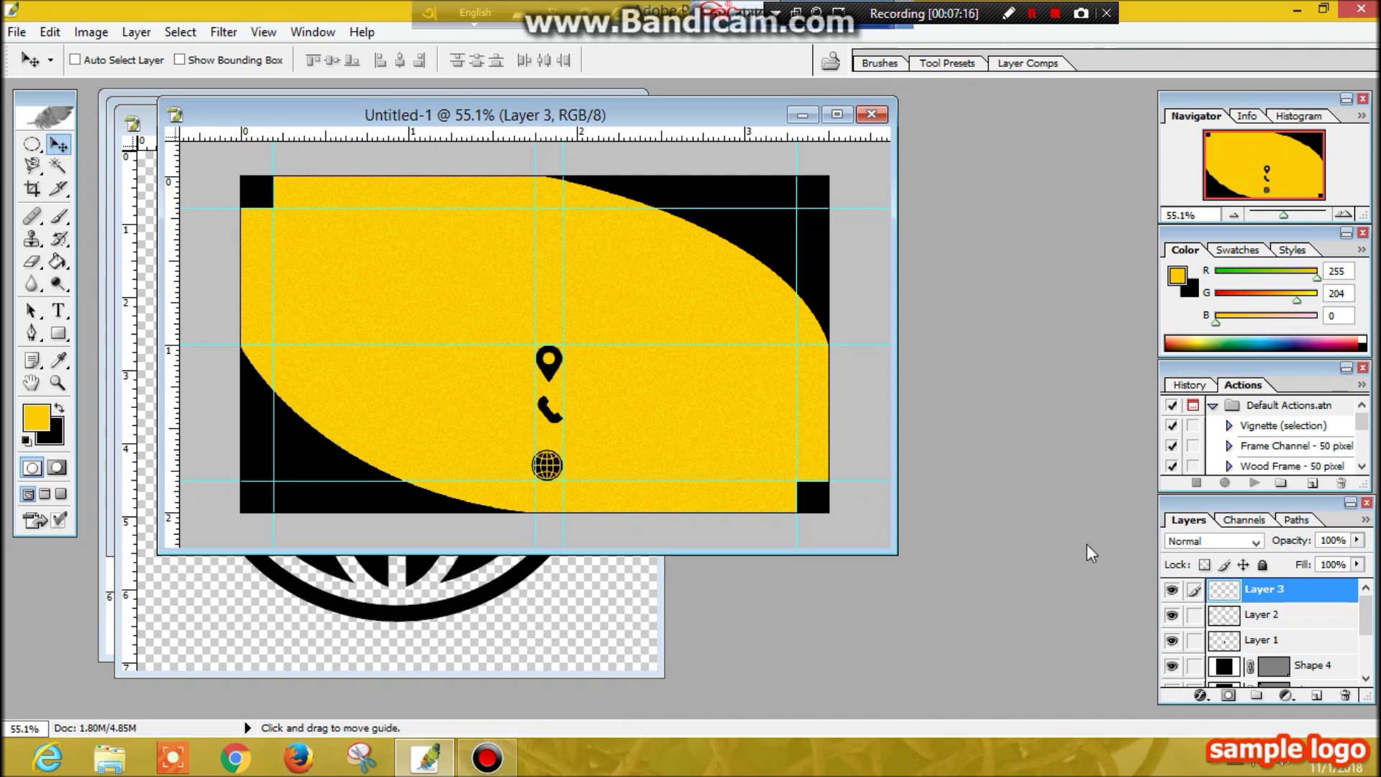
Nudge the phone icon on Layer 2 down so the three icons are evenly spaced.
{"action": "left_click", "coordinate": [1226, 619]}
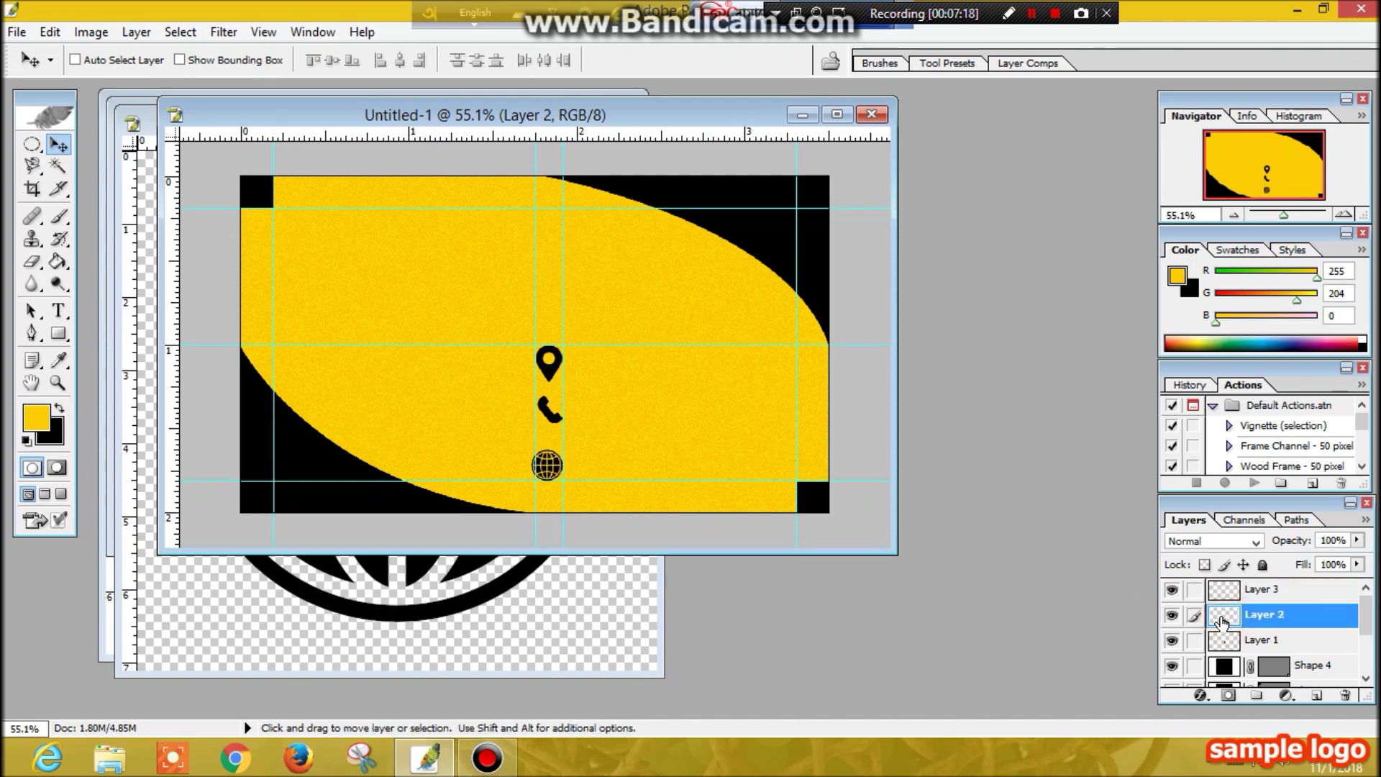
{"action": "key", "text": "Down"}
{"action": "key", "text": "Down"}
{"action": "key", "text": "Down"}
{"action": "key", "text": "Down"}
{"action": "key", "text": "Down"}
{"action": "key", "text": "Down"}
{"action": "key", "text": "Down"}
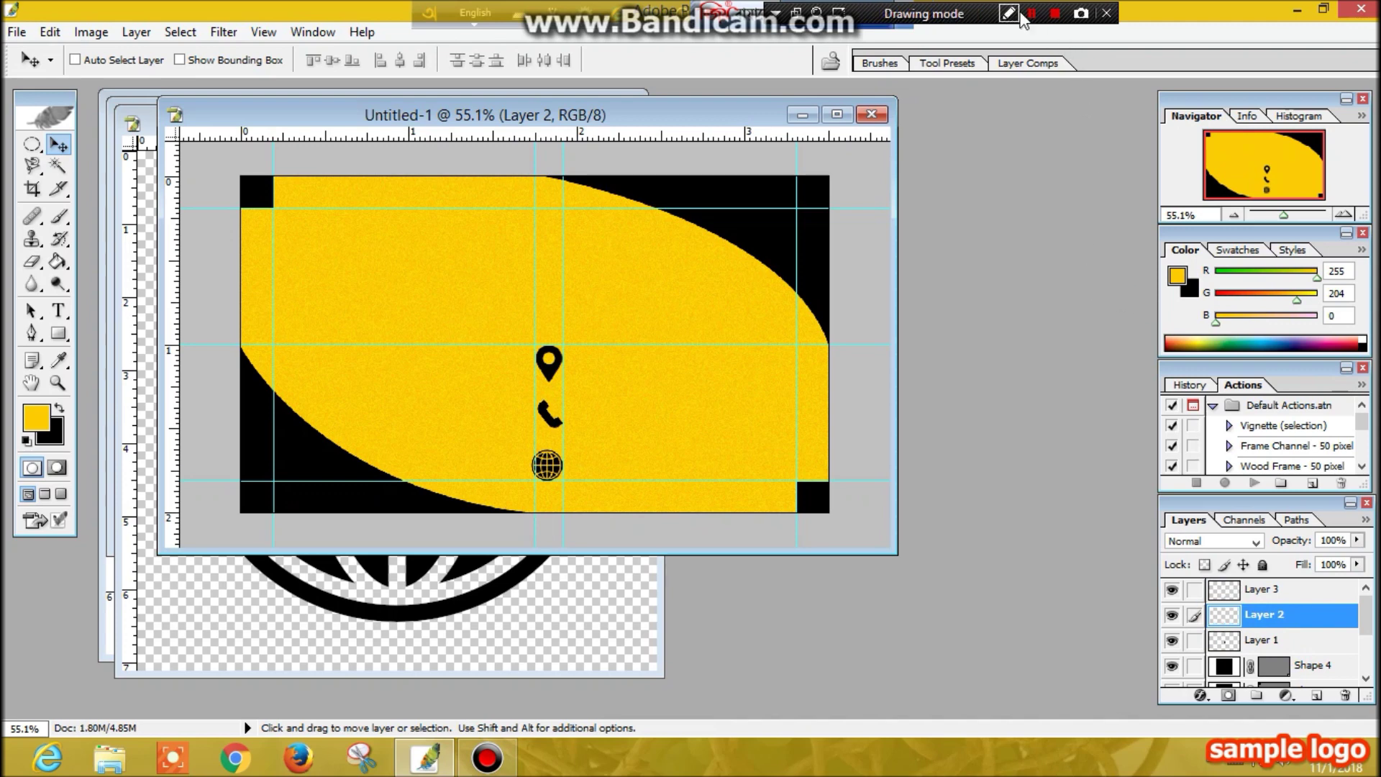
{"action": "left_click", "coordinate": [1032, 13]}
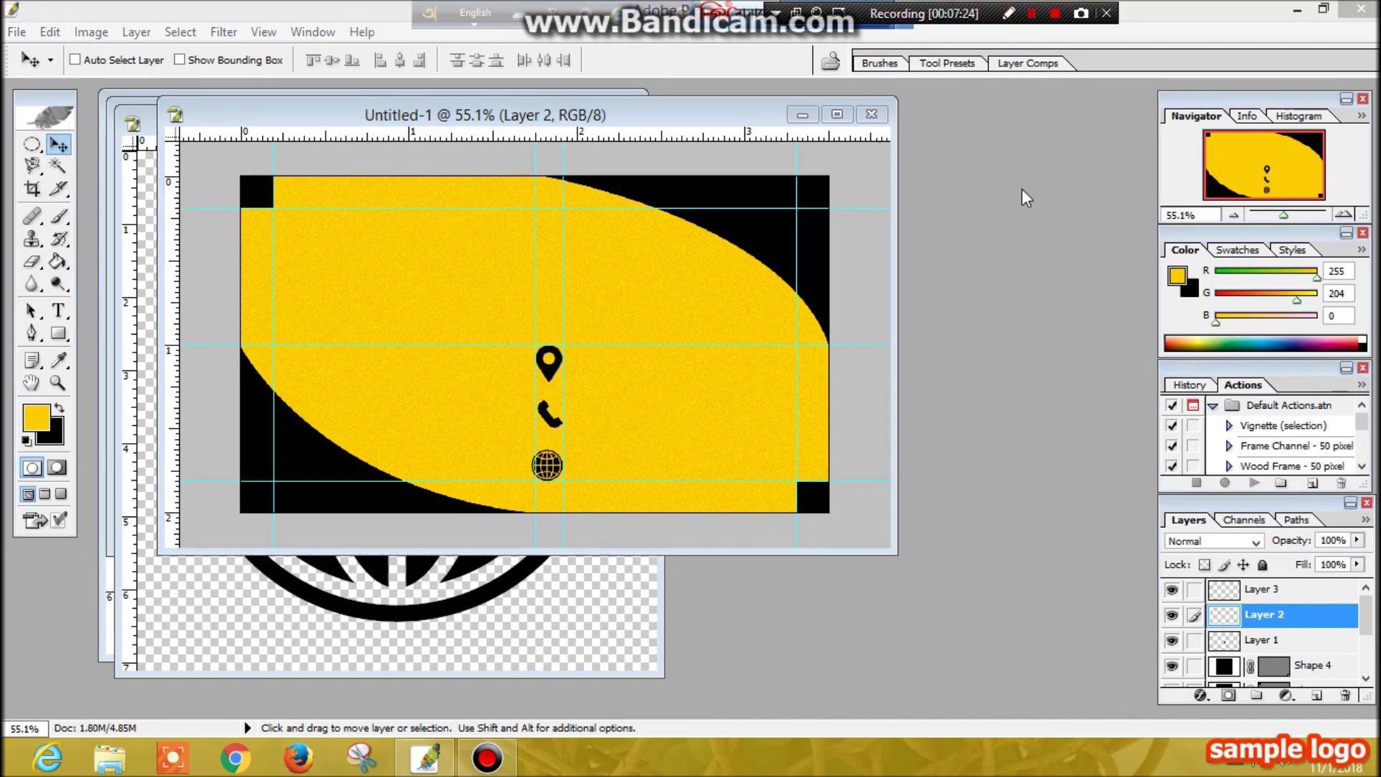
{"action": "left_click", "coordinate": [49, 314]}
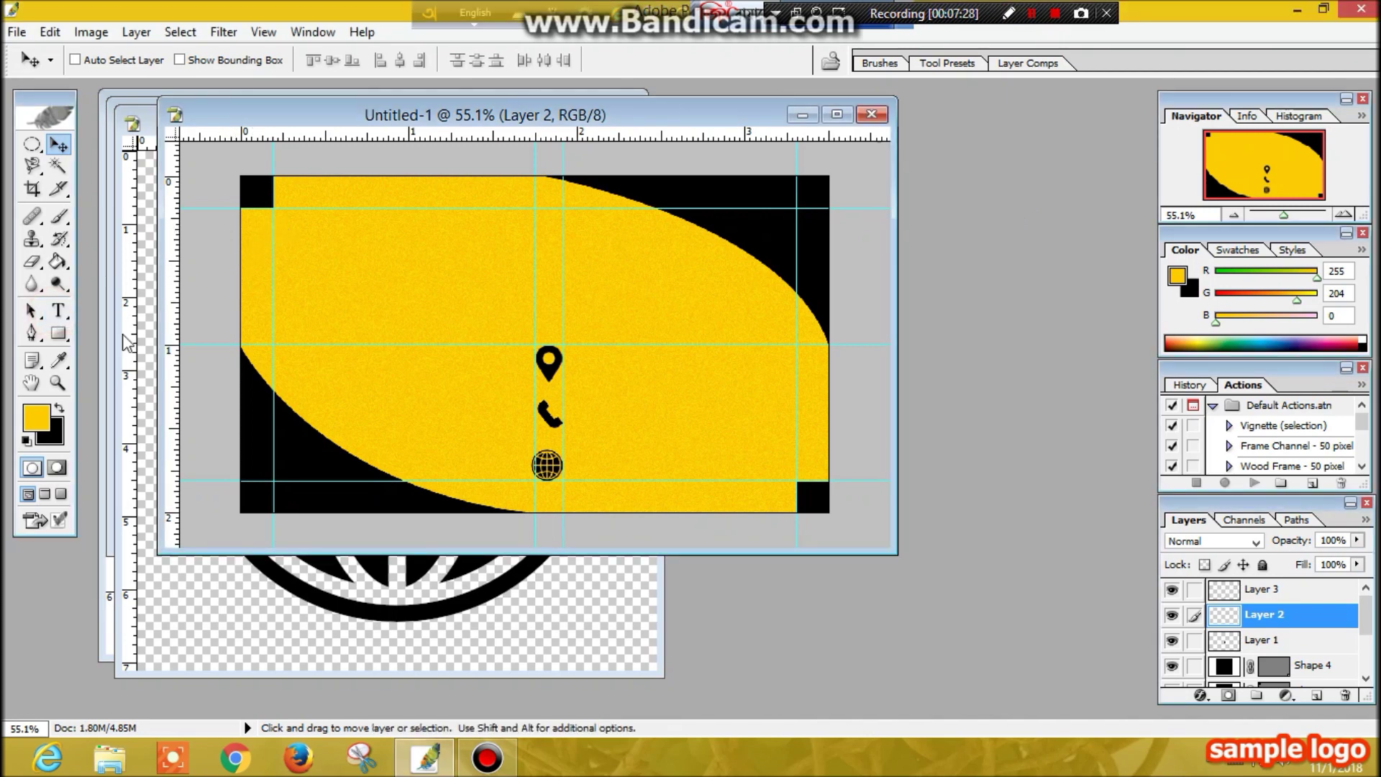
{"action": "left_click", "coordinate": [59, 310]}
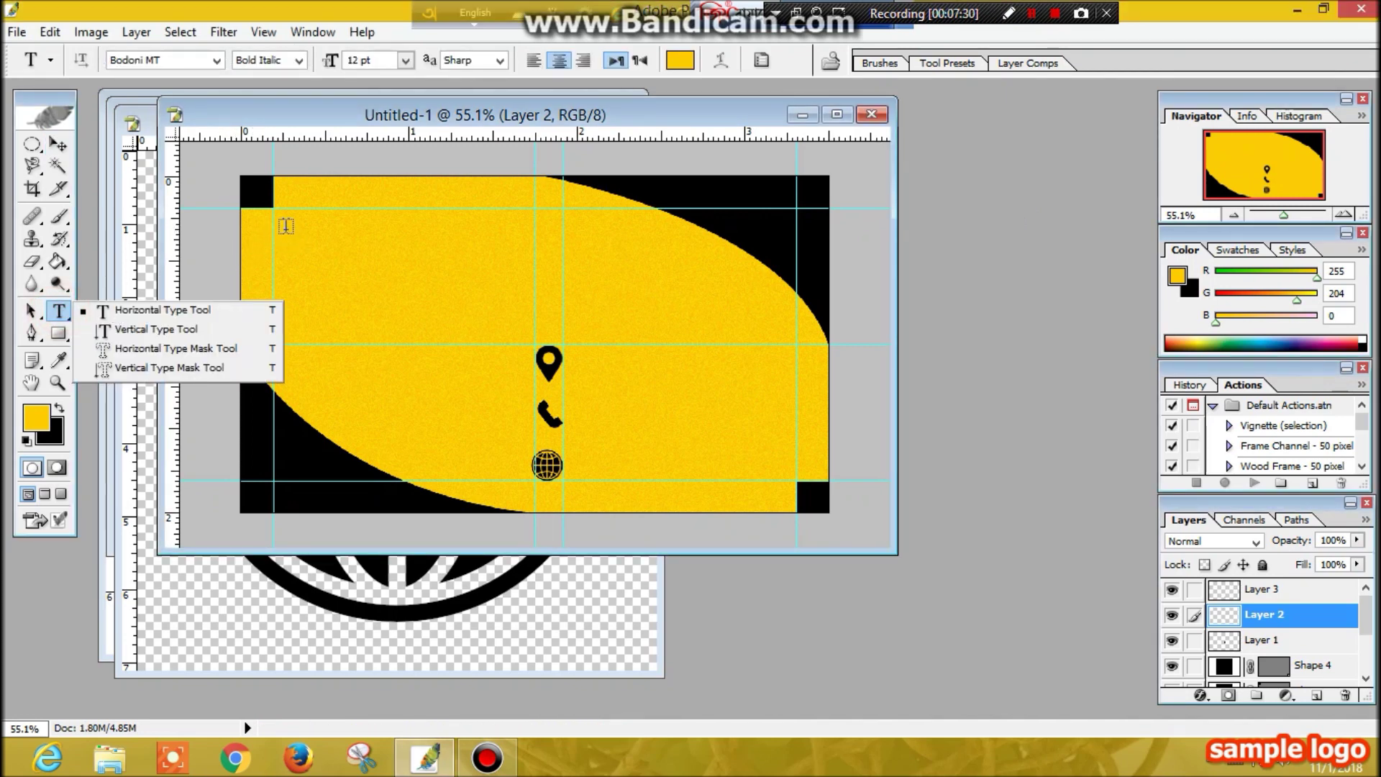
Type the card holder's full name in black 12 pt text near the card's top-left.
{"action": "left_click", "coordinate": [287, 229]}
{"action": "left_click", "coordinate": [406, 60]}
{"action": "left_click", "coordinate": [417, 231]}
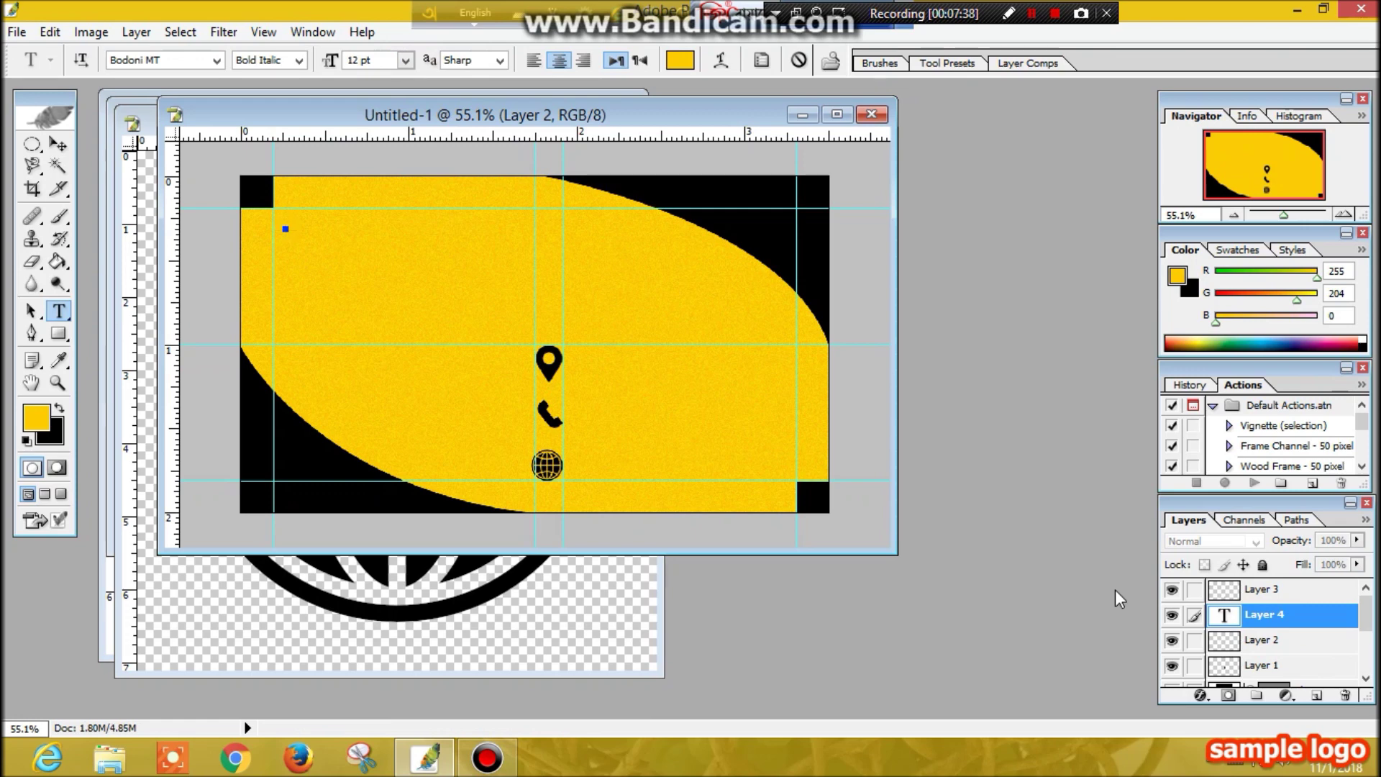
{"action": "left_click", "coordinate": [58, 408]}
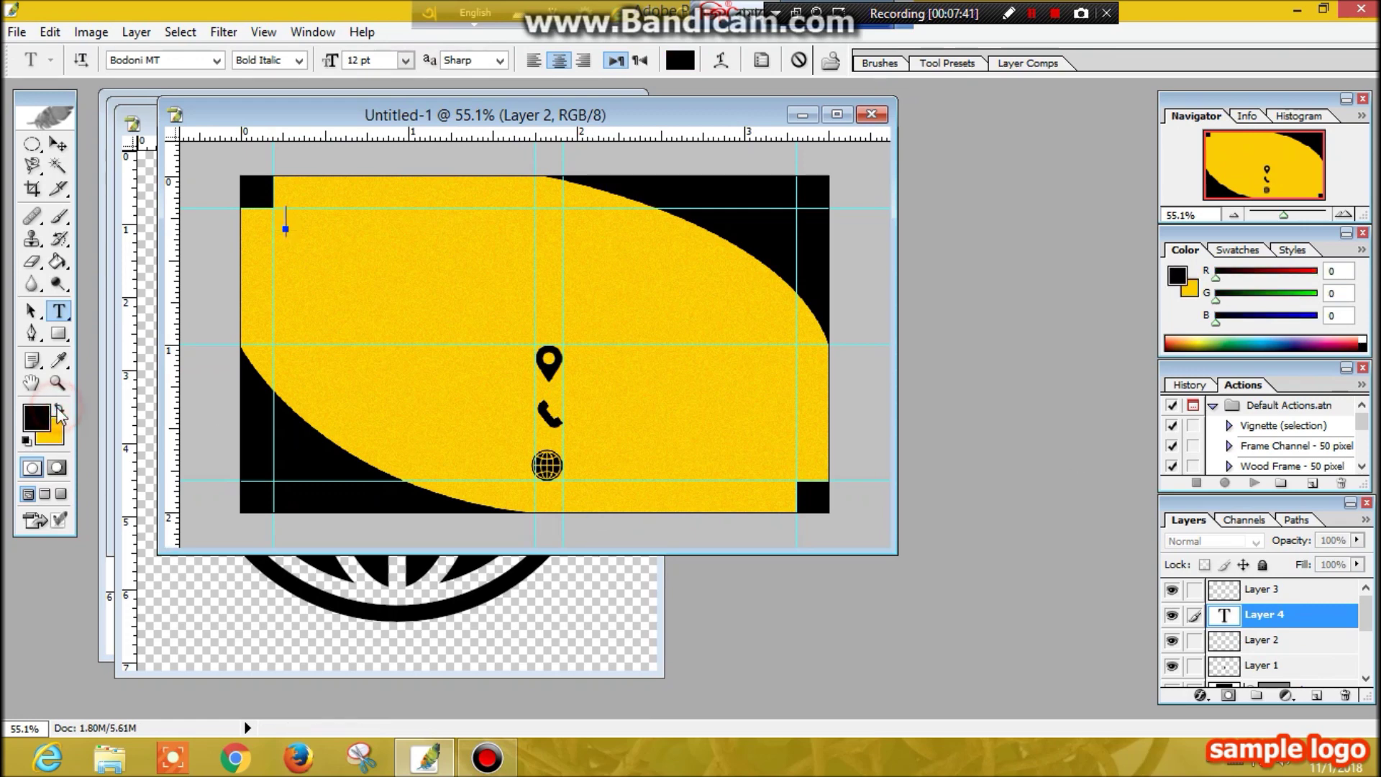
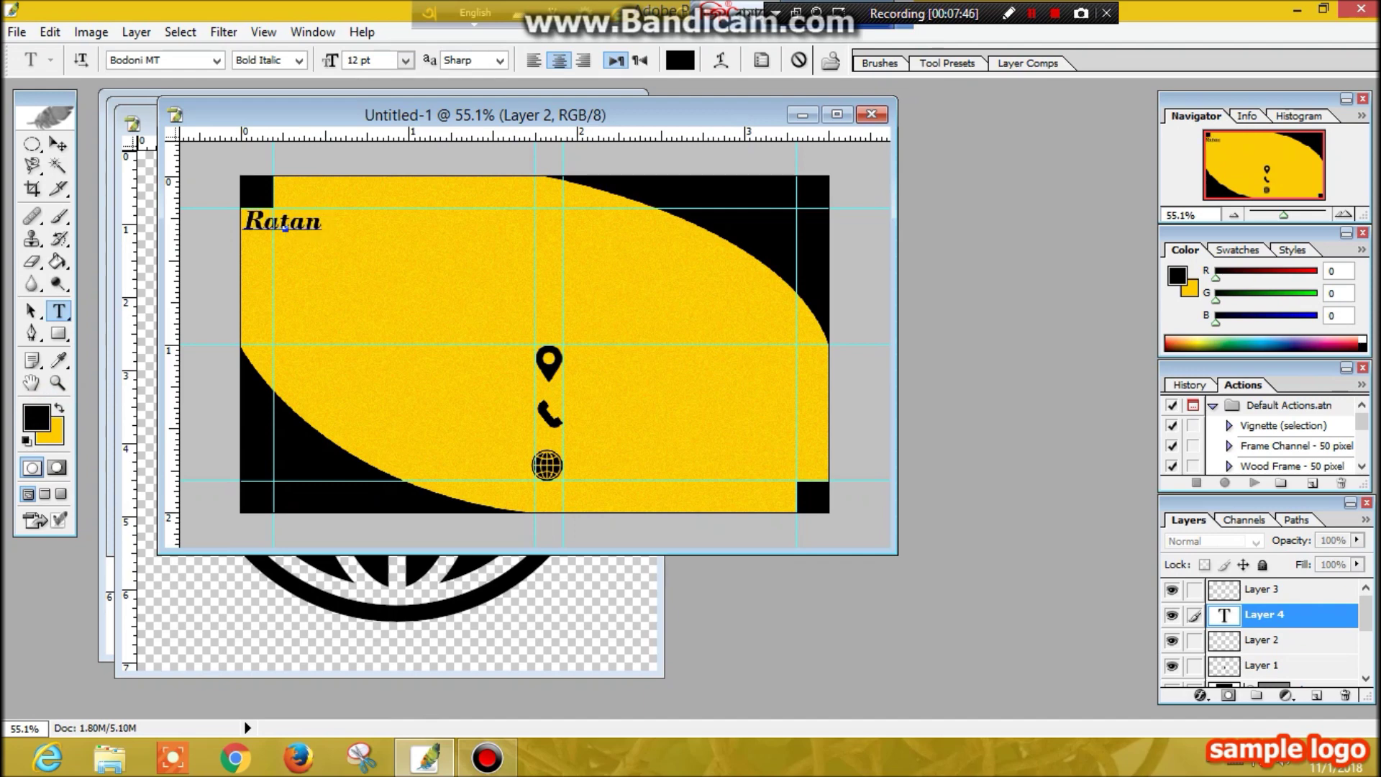
{"action": "key", "text": "ctrl"}
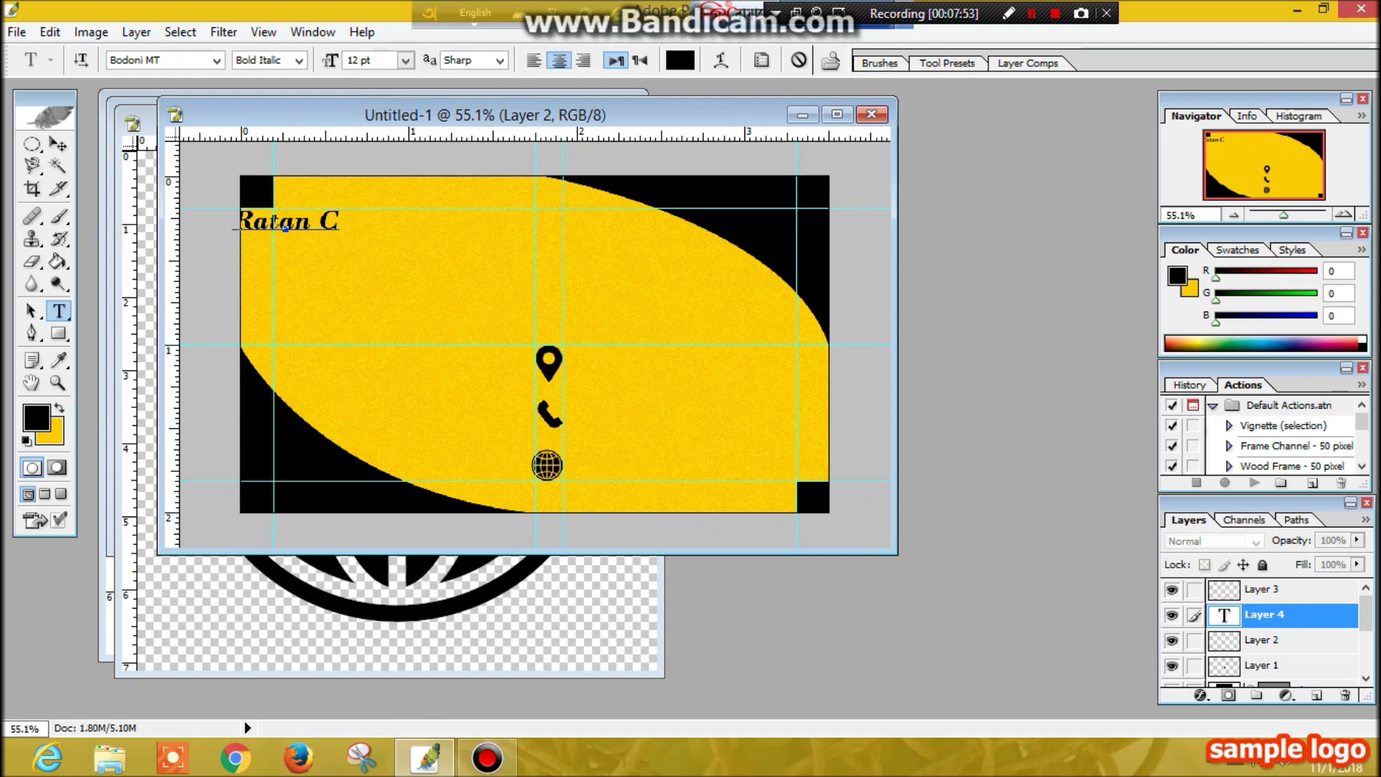
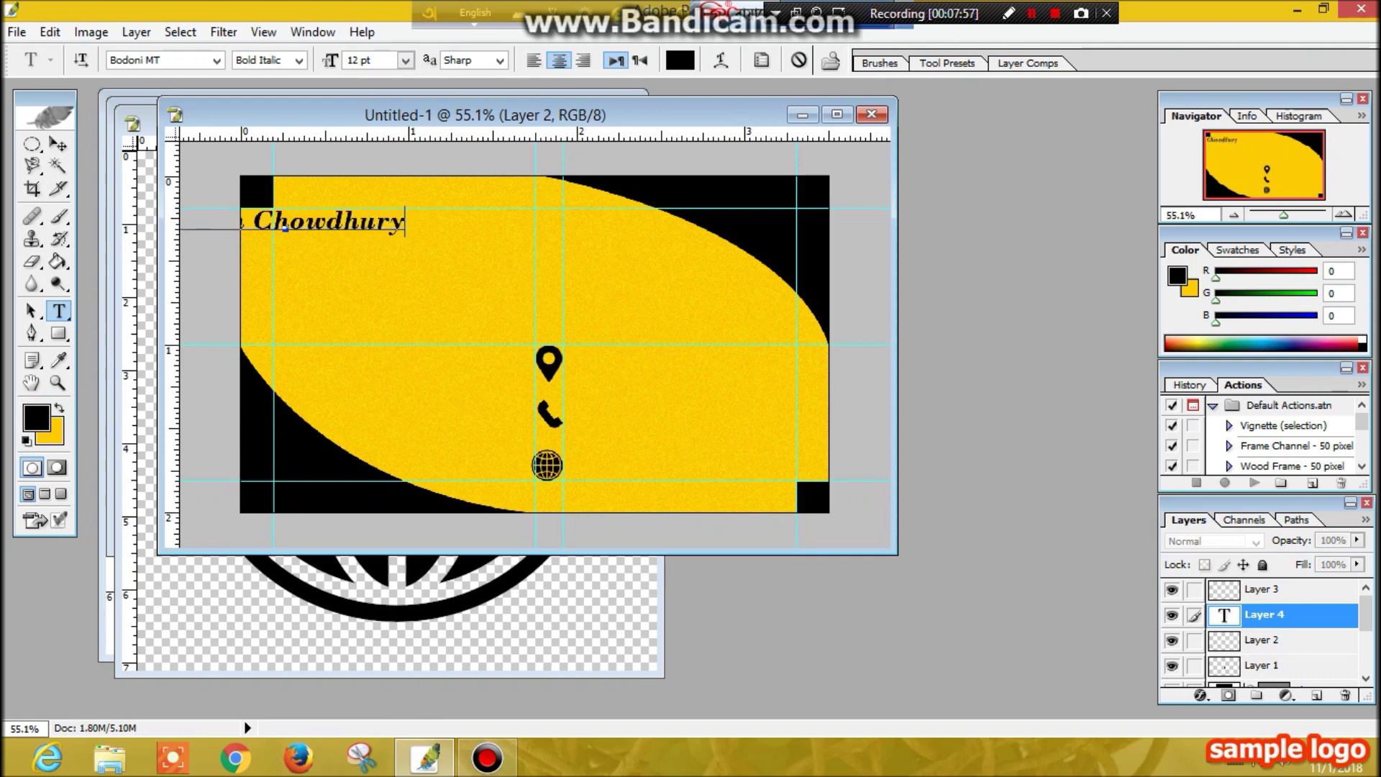
{"action": "left_click", "coordinate": [57, 144]}
Move the name text fully onto the card and nudge it slightly up.
{"action": "left_click_drag", "start_coordinate": [331, 231], "coordinate": [439, 243]}
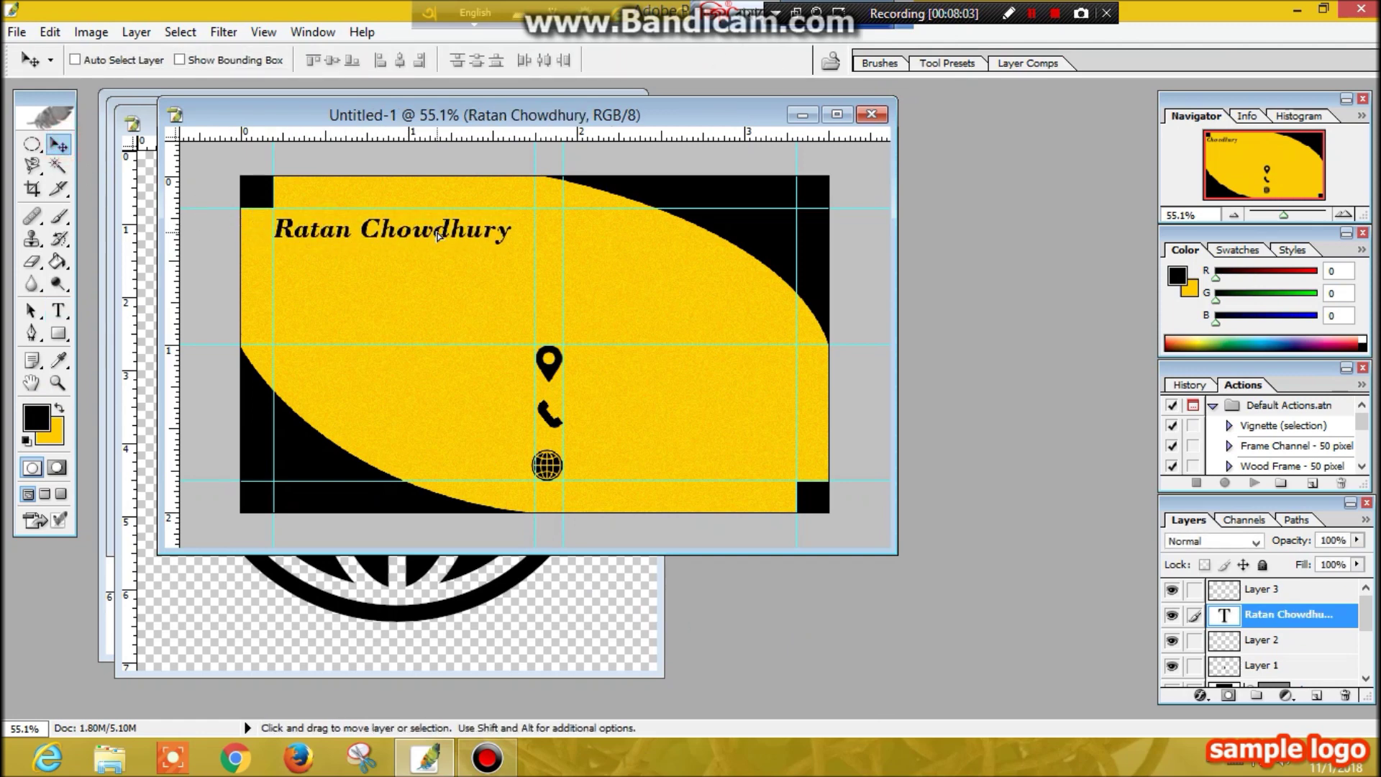
{"action": "key", "text": "Up"}
{"action": "key", "text": "Up"}
{"action": "key", "text": "Up"}
{"action": "key", "text": "Up"}
{"action": "key", "text": "Up"}
{"action": "key", "text": "Up"}
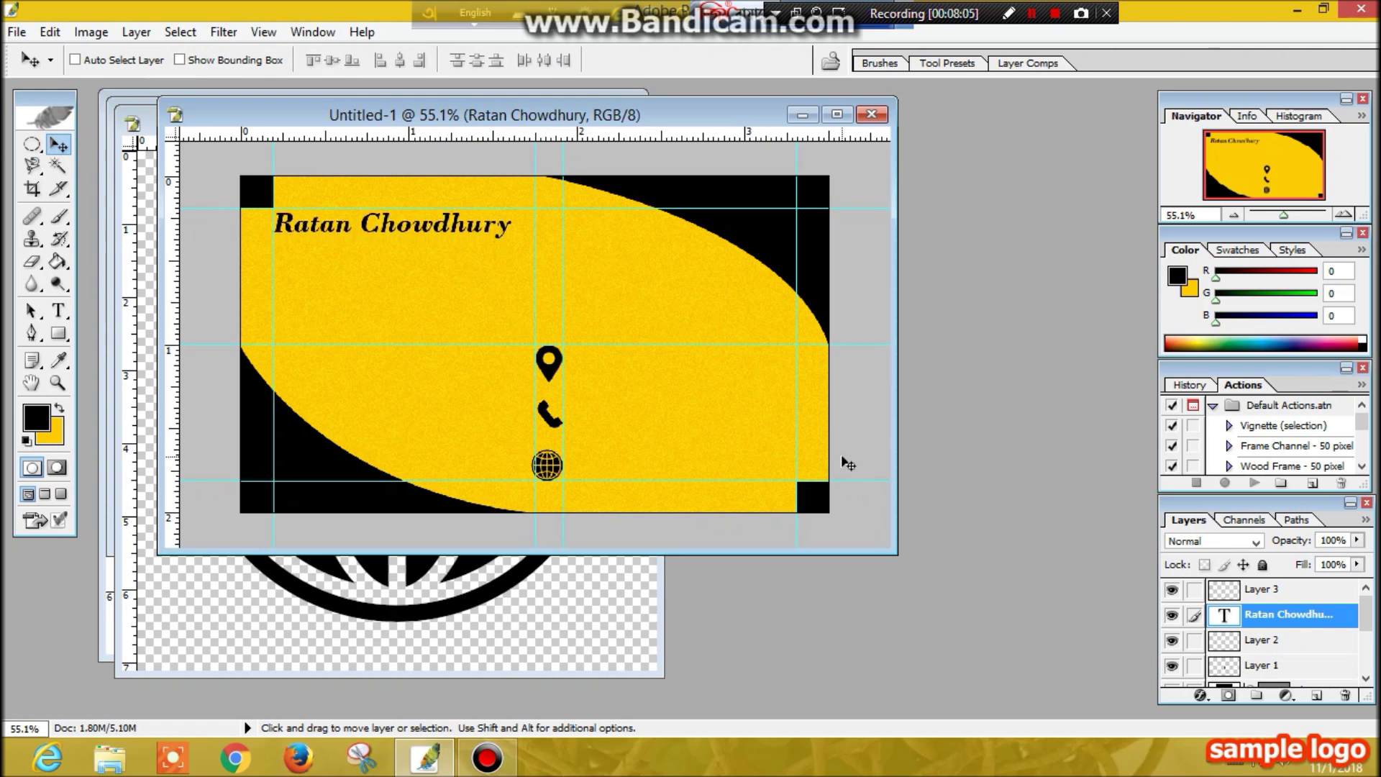
{"action": "key", "text": "Up"}
{"action": "key", "text": "Up"}
{"action": "key", "text": "Up"}
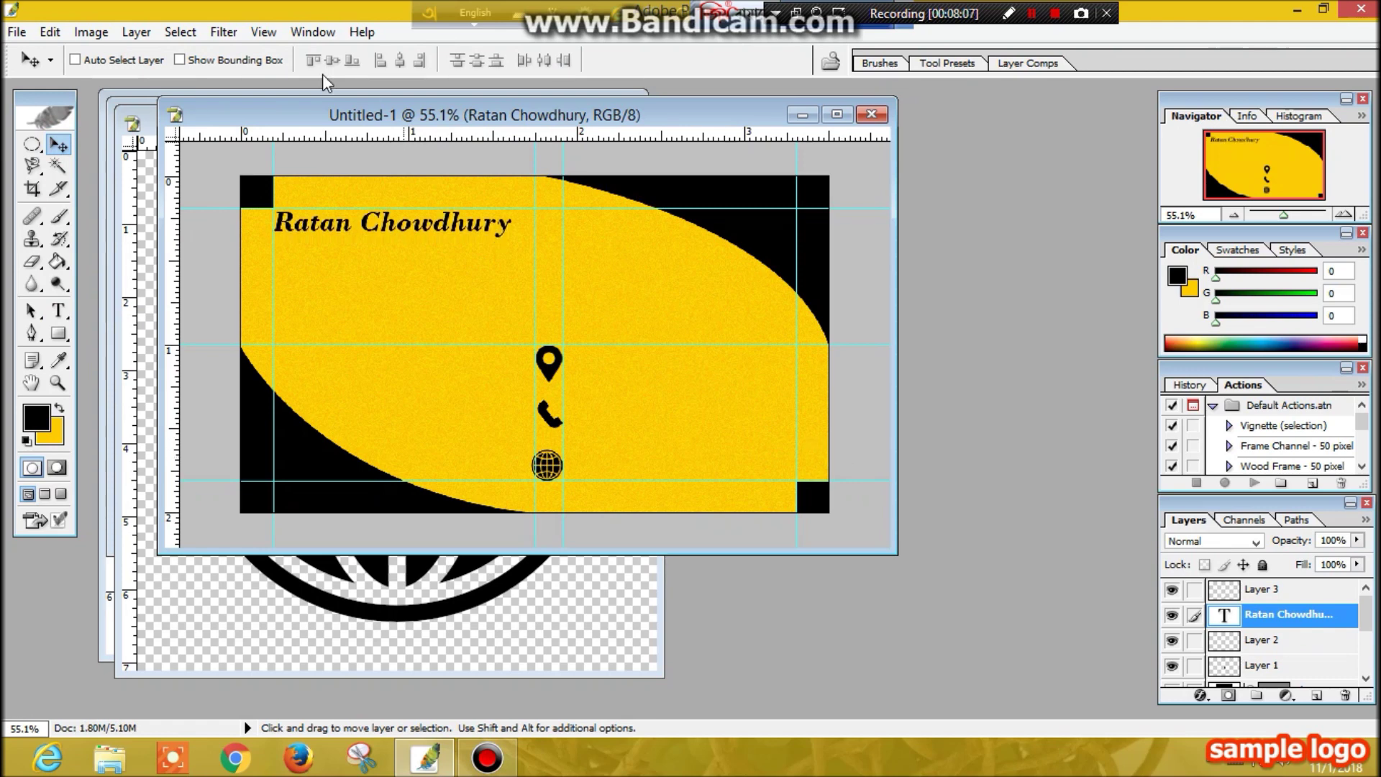
{"action": "left_click", "coordinate": [65, 310]}
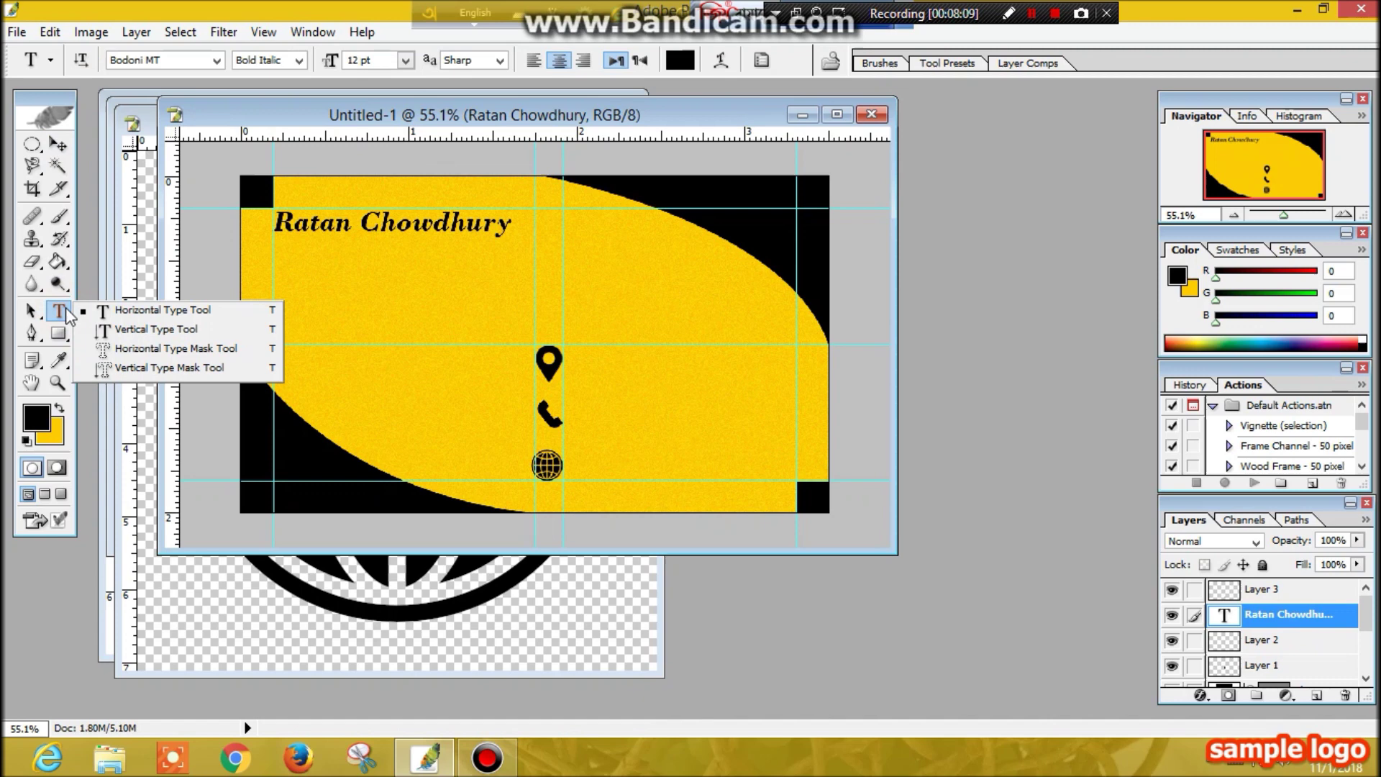
{"action": "left_click", "coordinate": [1032, 13]}
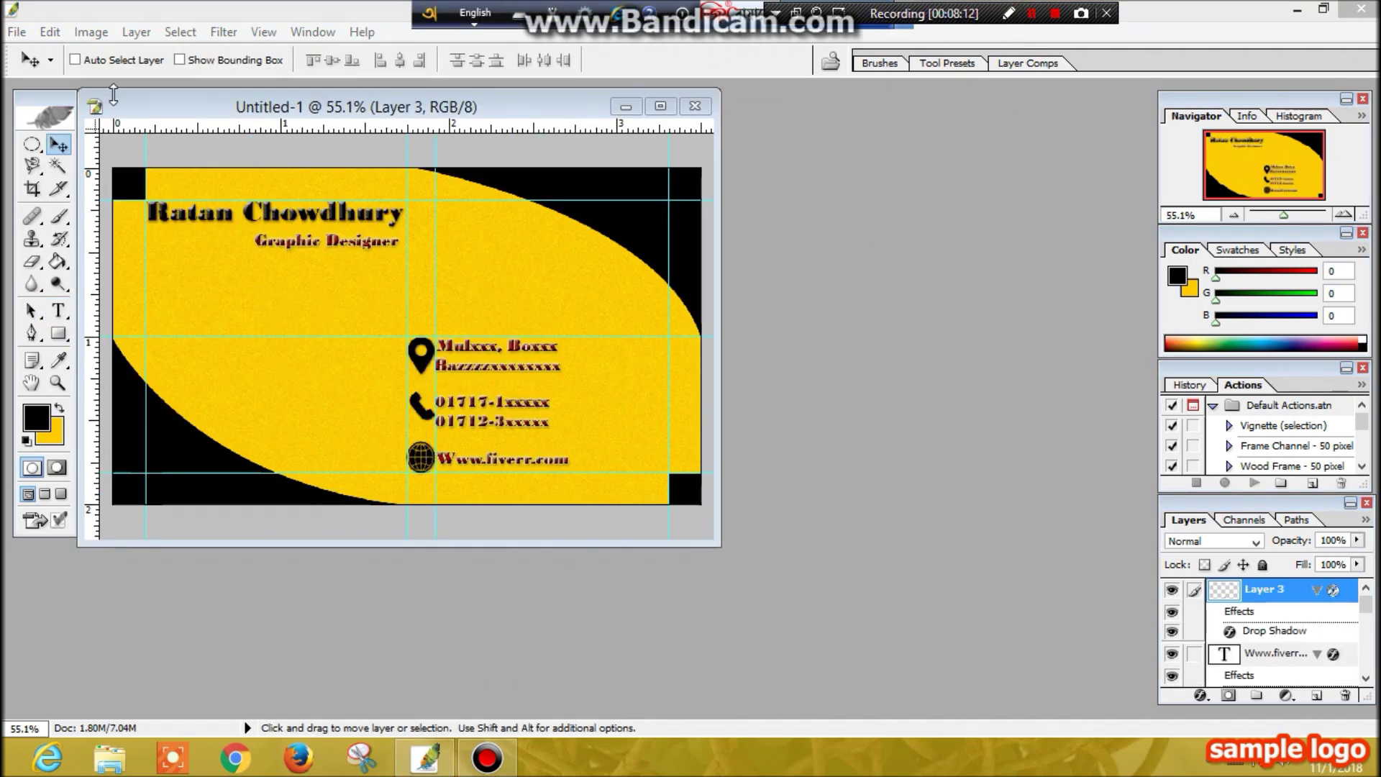
{"action": "left_click", "coordinate": [17, 33]}
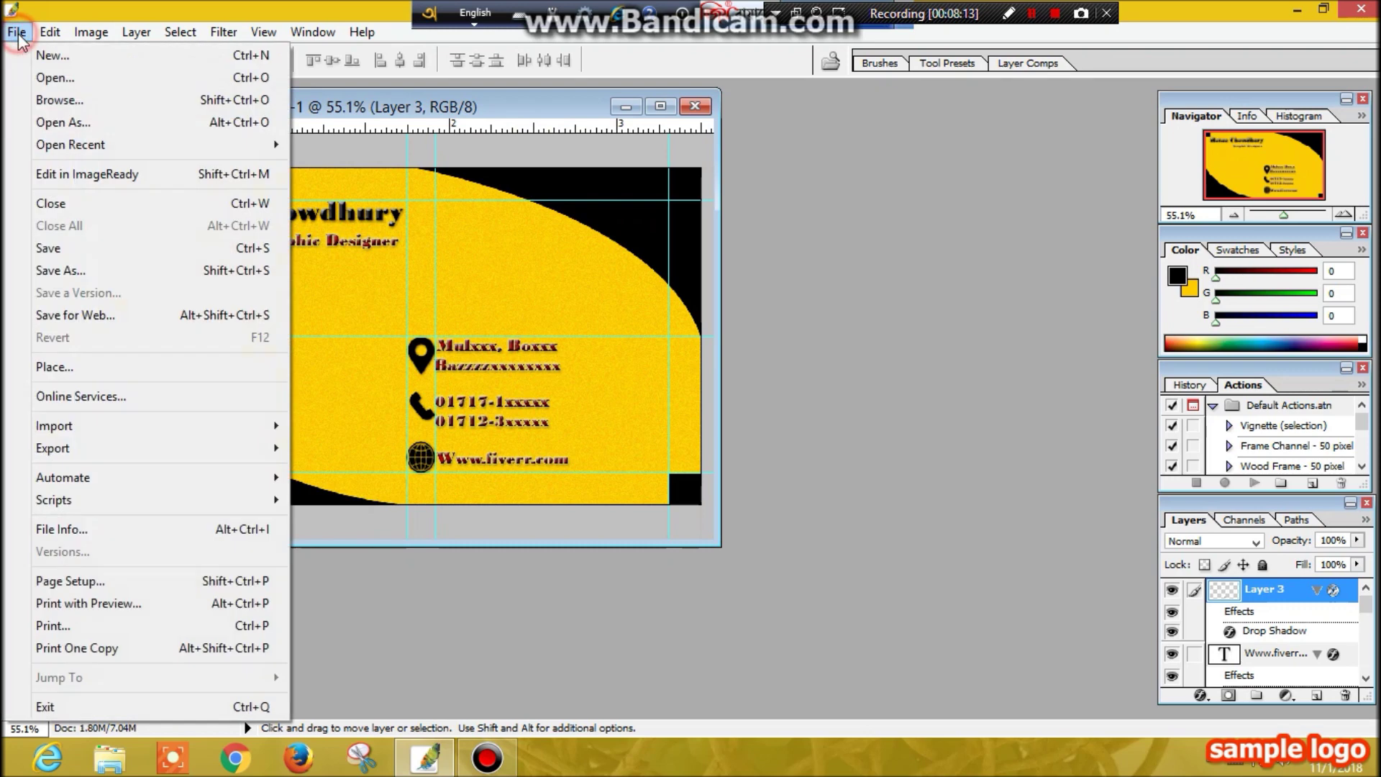
Create a new white 3.5 × 2 inch, 300 ppi document and fit it on screen.
{"action": "left_click", "coordinate": [52, 55]}
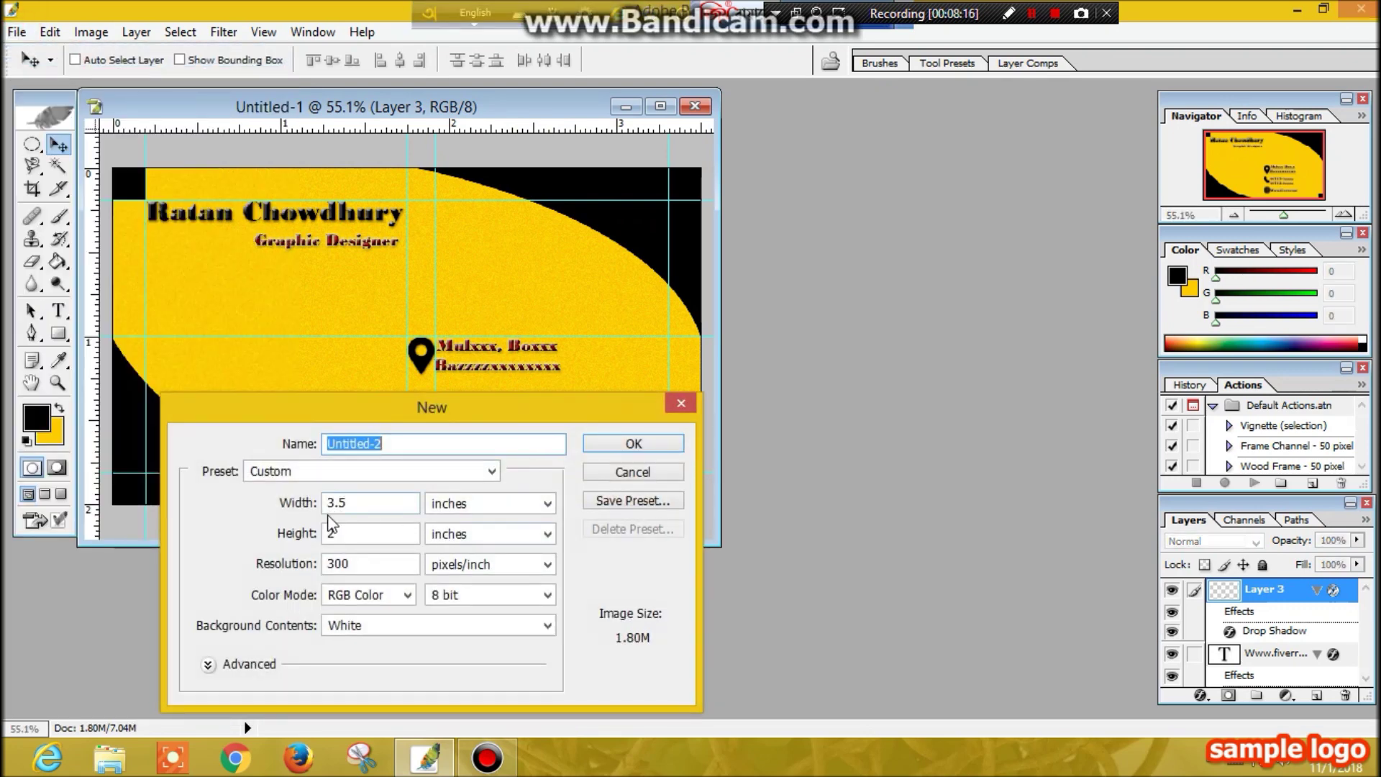
{"action": "left_click", "coordinate": [633, 444]}
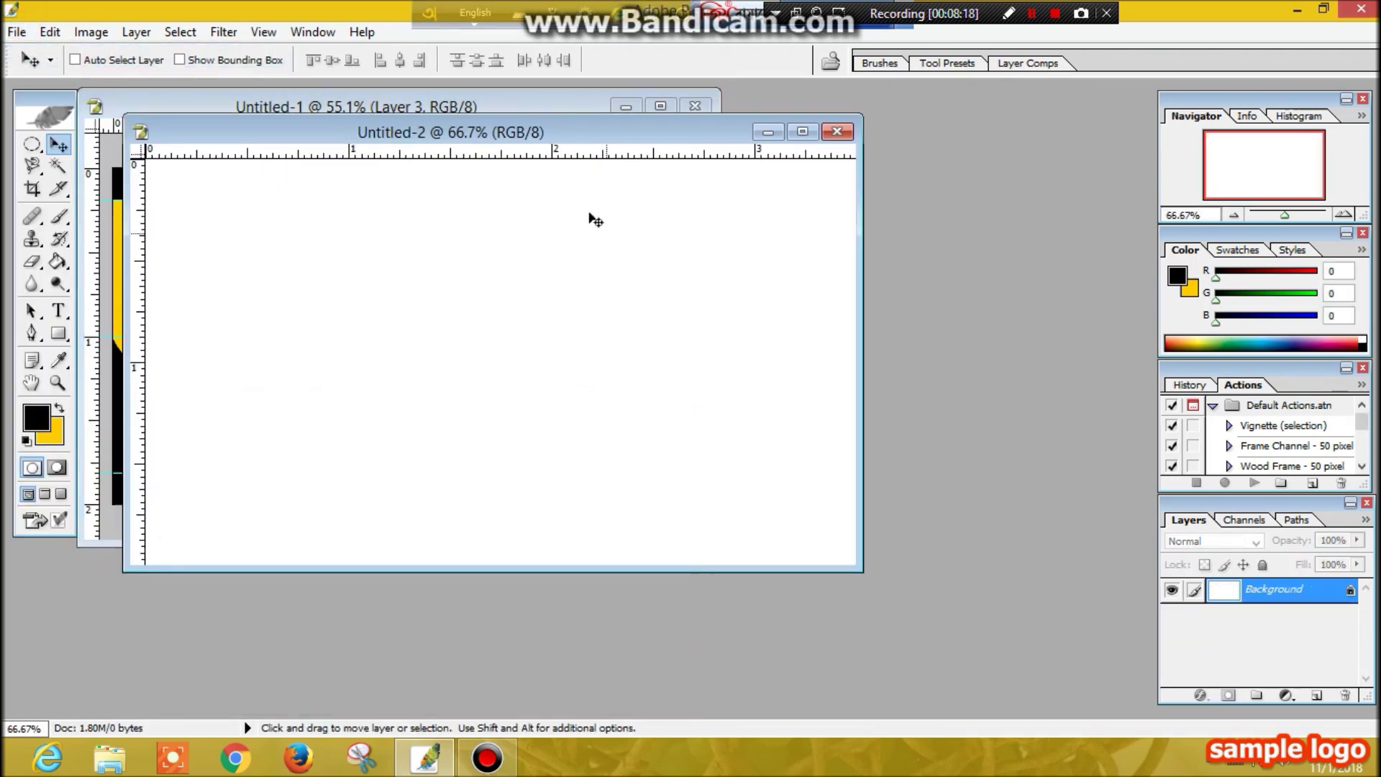
{"action": "key", "text": "ctrl+0"}
{"action": "key", "text": "alt"}
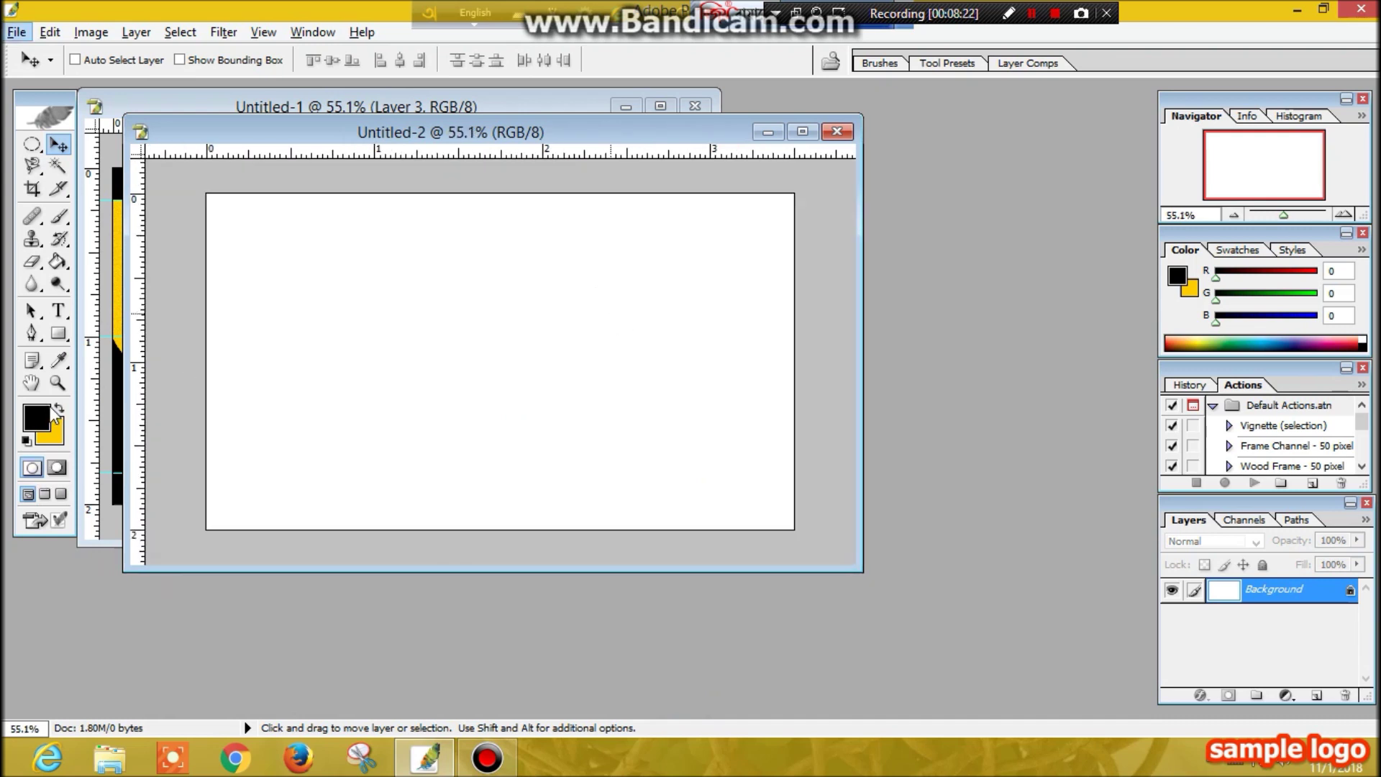
{"action": "left_click", "coordinate": [59, 334]}
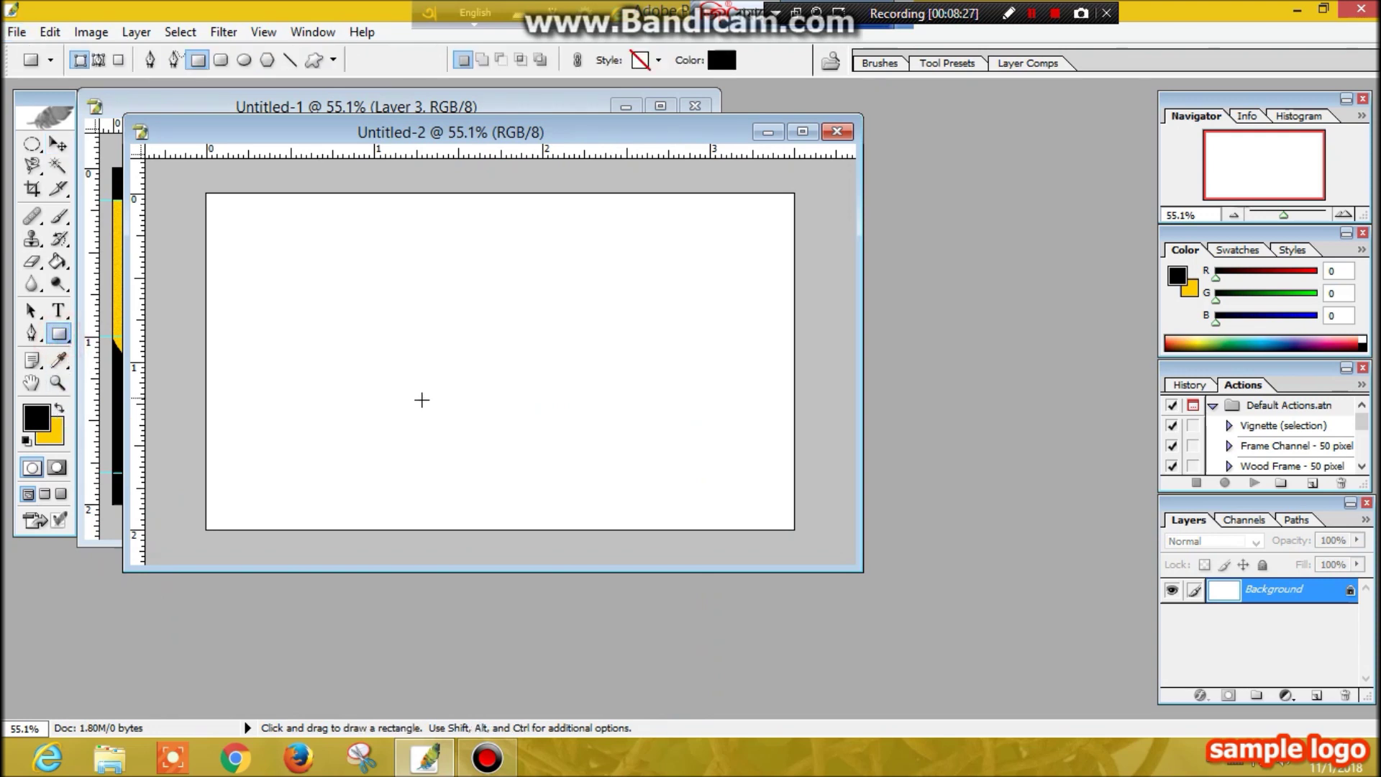
Fill the new canvas solid black and add a horizontal guide at the 1-inch middle.
{"action": "left_click", "coordinate": [59, 262]}
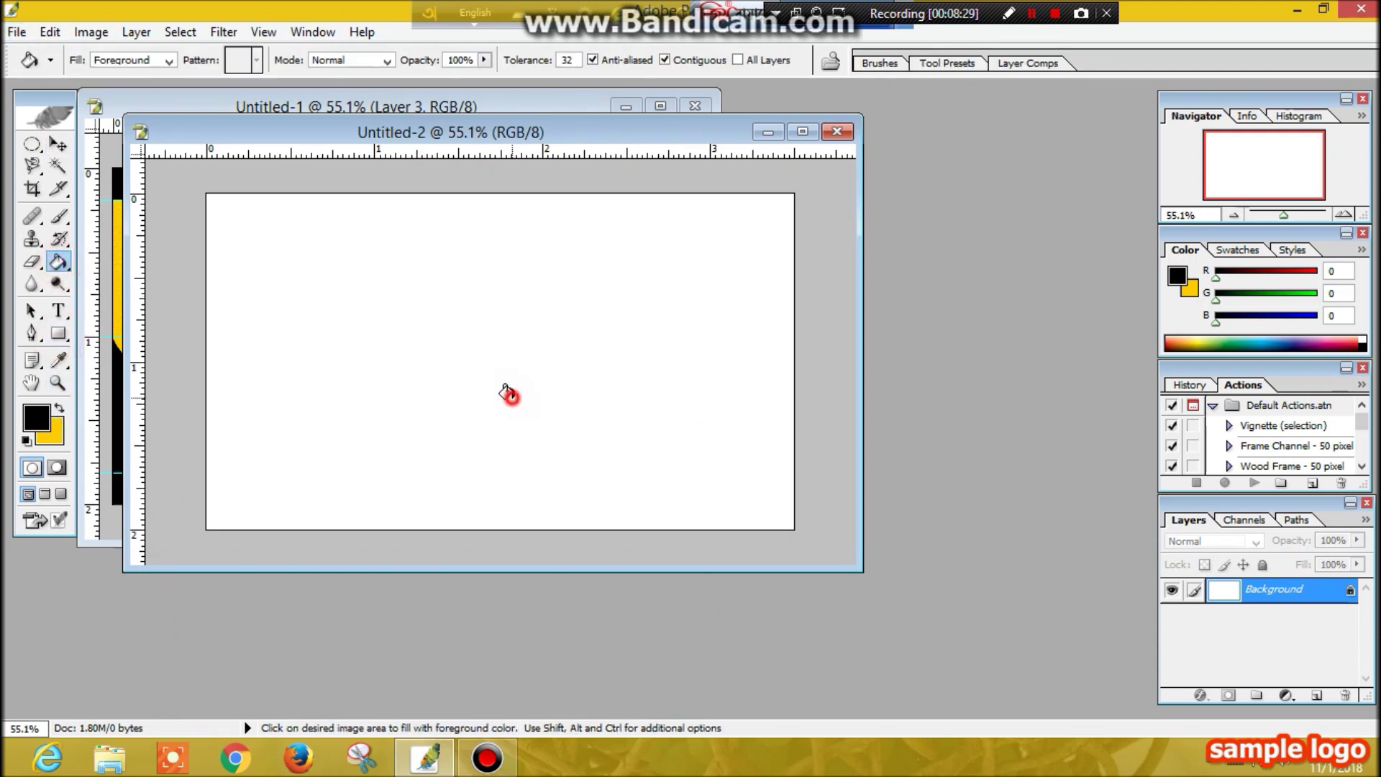
{"action": "left_click", "coordinate": [505, 392]}
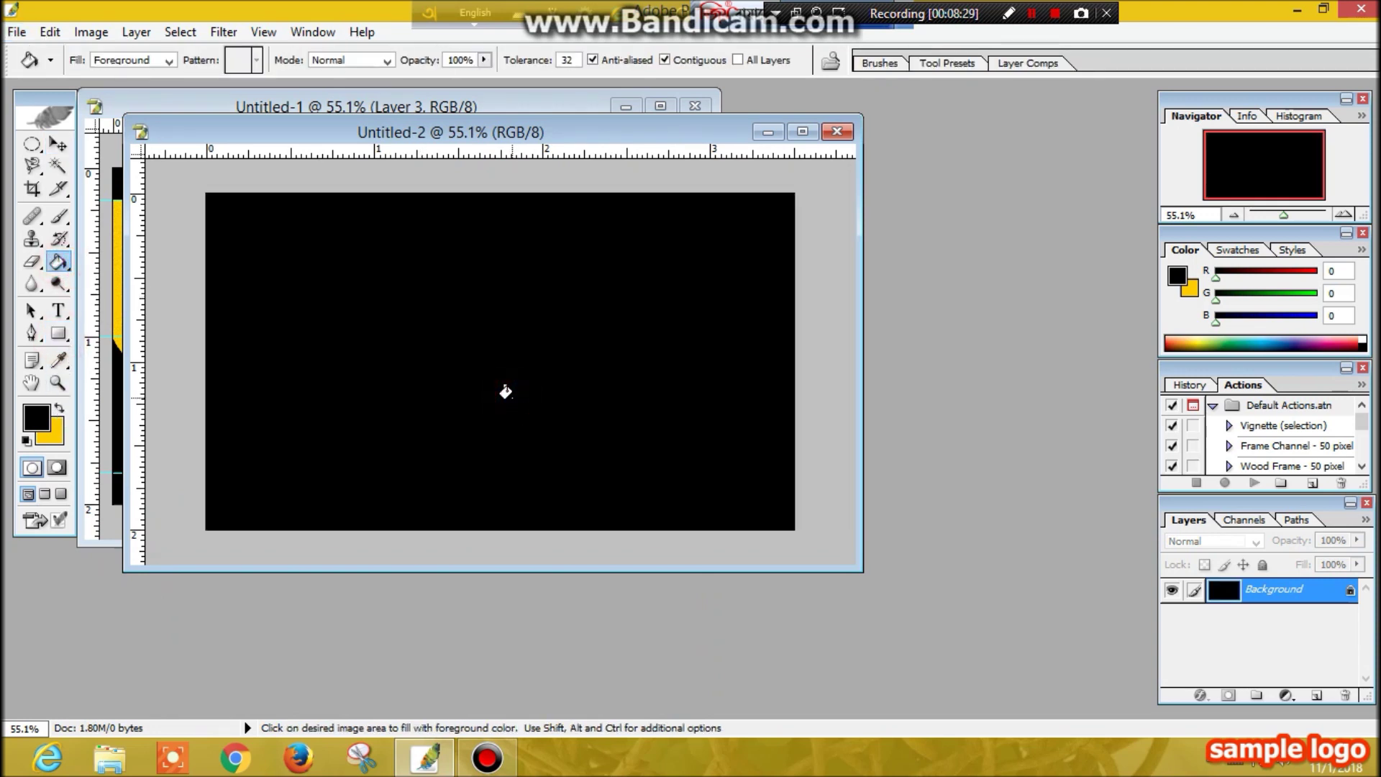
{"action": "left_click", "coordinate": [56, 145]}
{"action": "left_click_drag", "start_coordinate": [504, 157], "coordinate": [513, 359]}
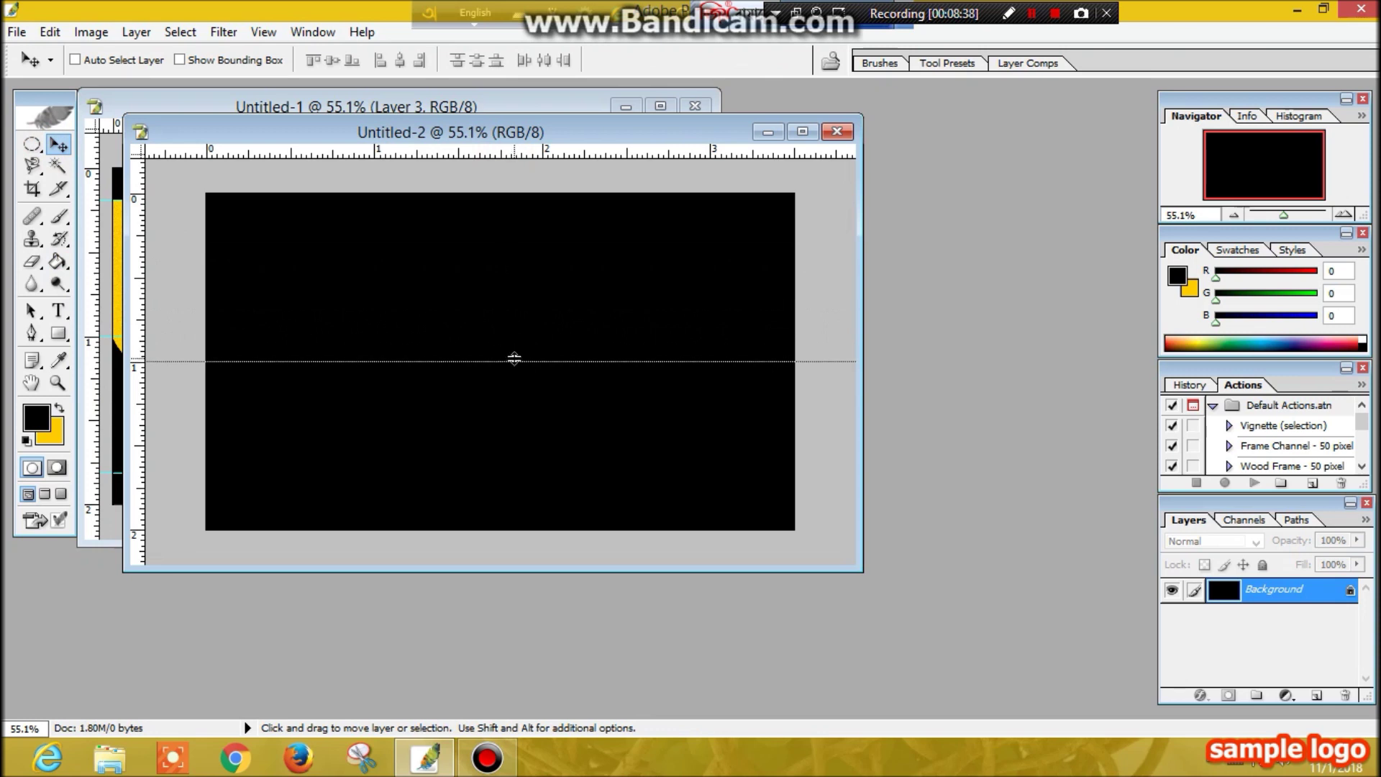
{"action": "left_click", "coordinate": [57, 333]}
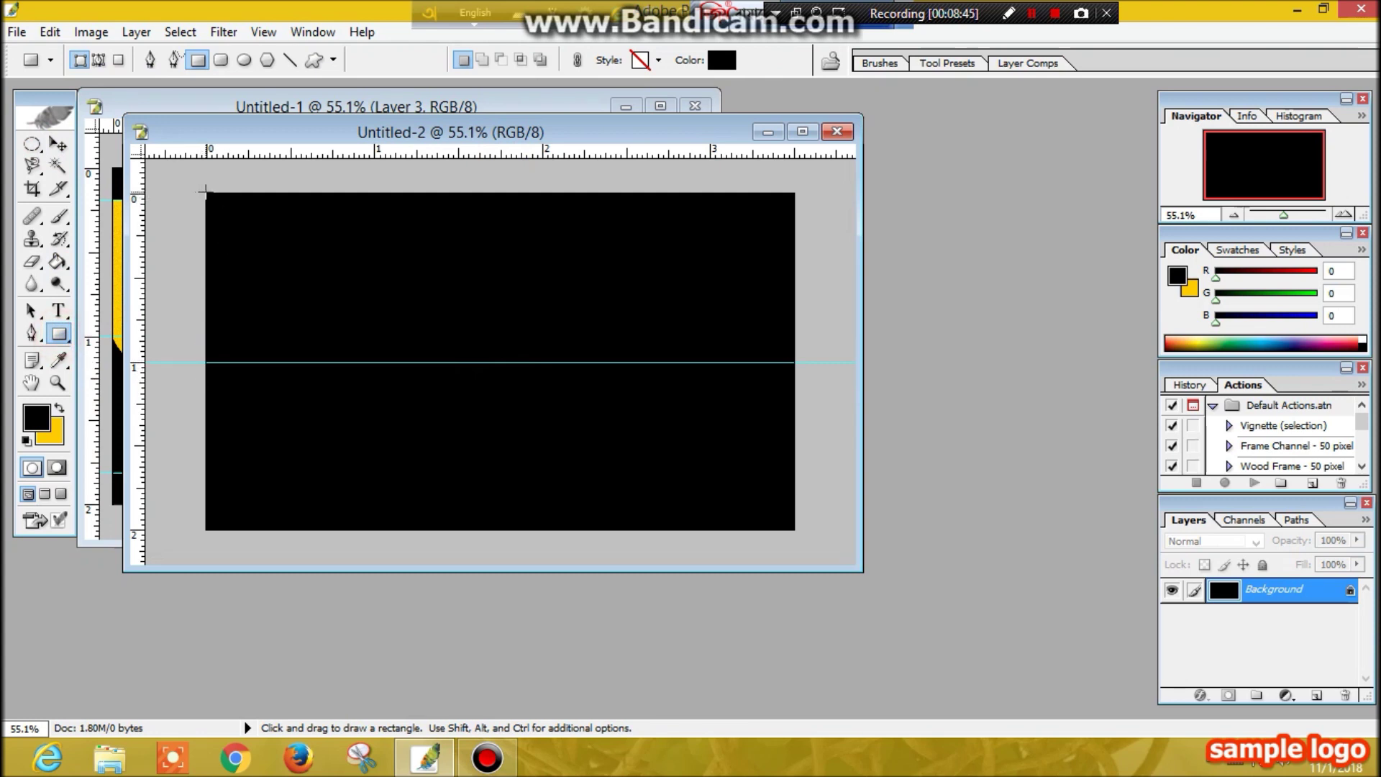
Draw a rectangle over the card's lower half below the guide, rasterize and fill it.
{"action": "left_click_drag", "start_coordinate": [202, 363], "coordinate": [794, 530]}
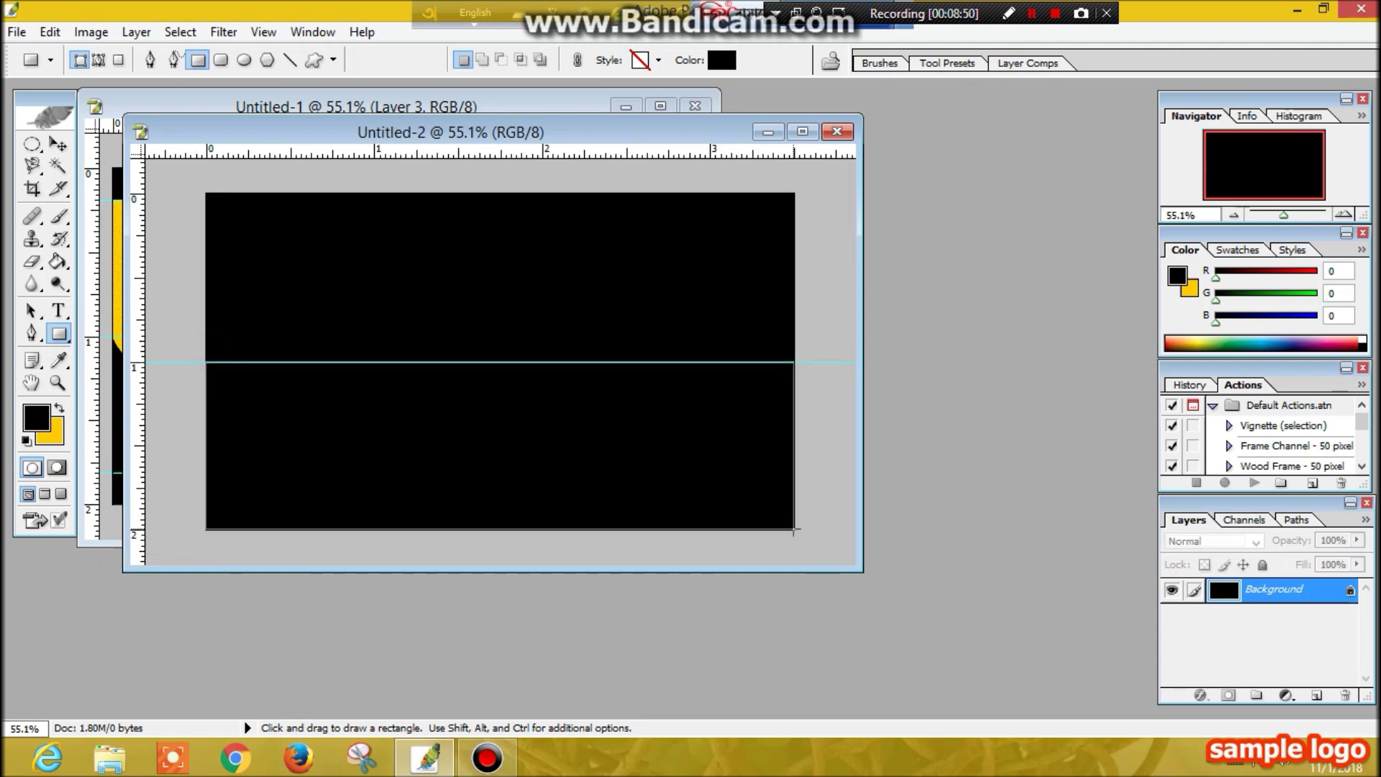
{"action": "left_click_drag", "start_coordinate": [794, 530], "coordinate": [795, 532]}
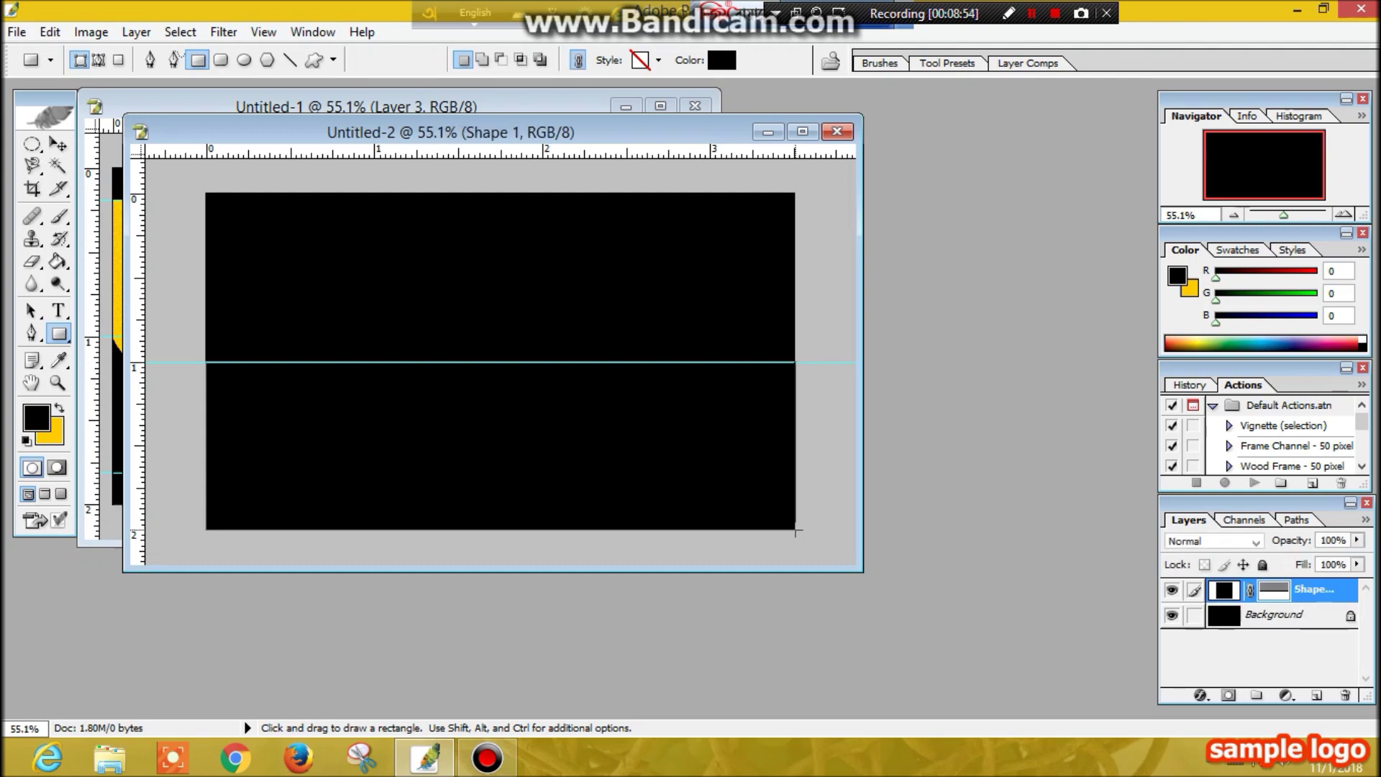
{"action": "left_click", "coordinate": [58, 261]}
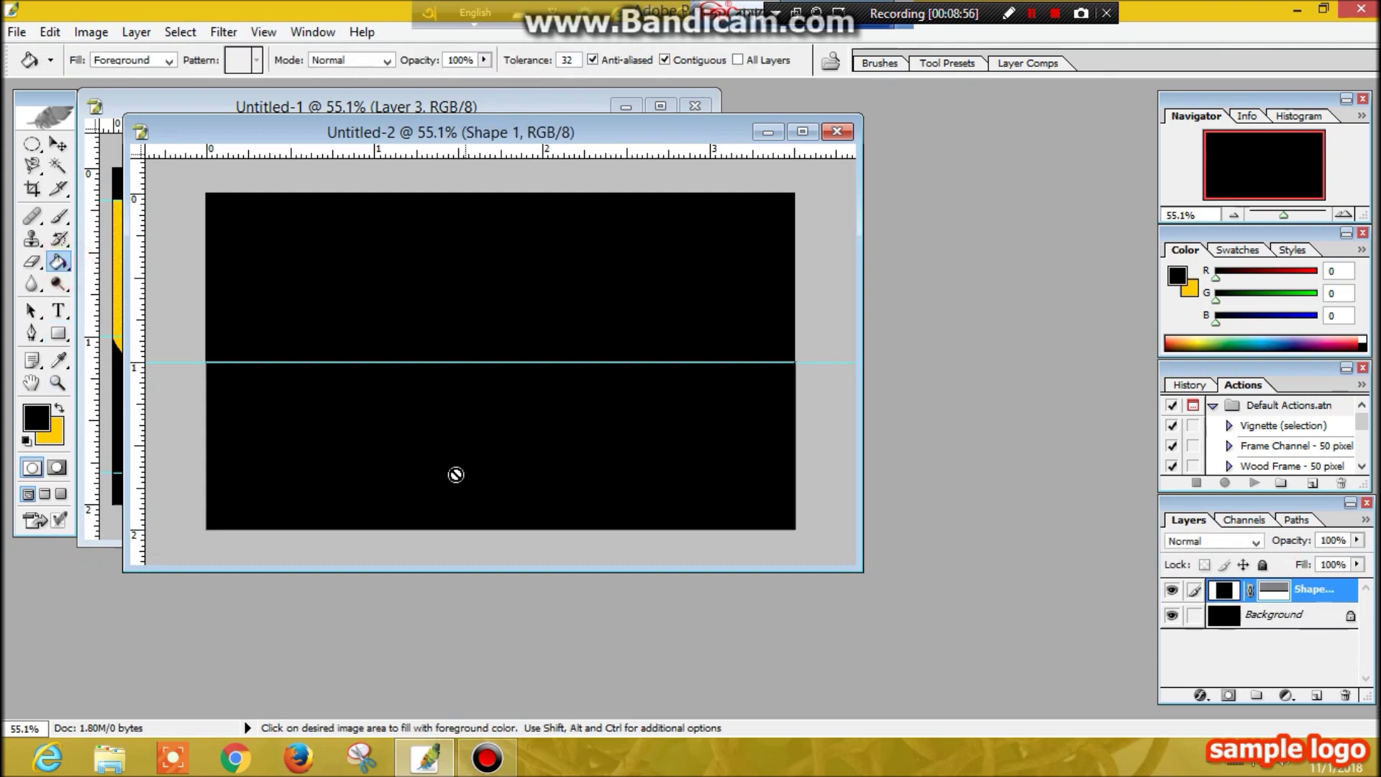
{"action": "left_click", "coordinate": [457, 474]}
{"action": "left_click", "coordinate": [656, 303]}
{"action": "left_click", "coordinate": [580, 478]}
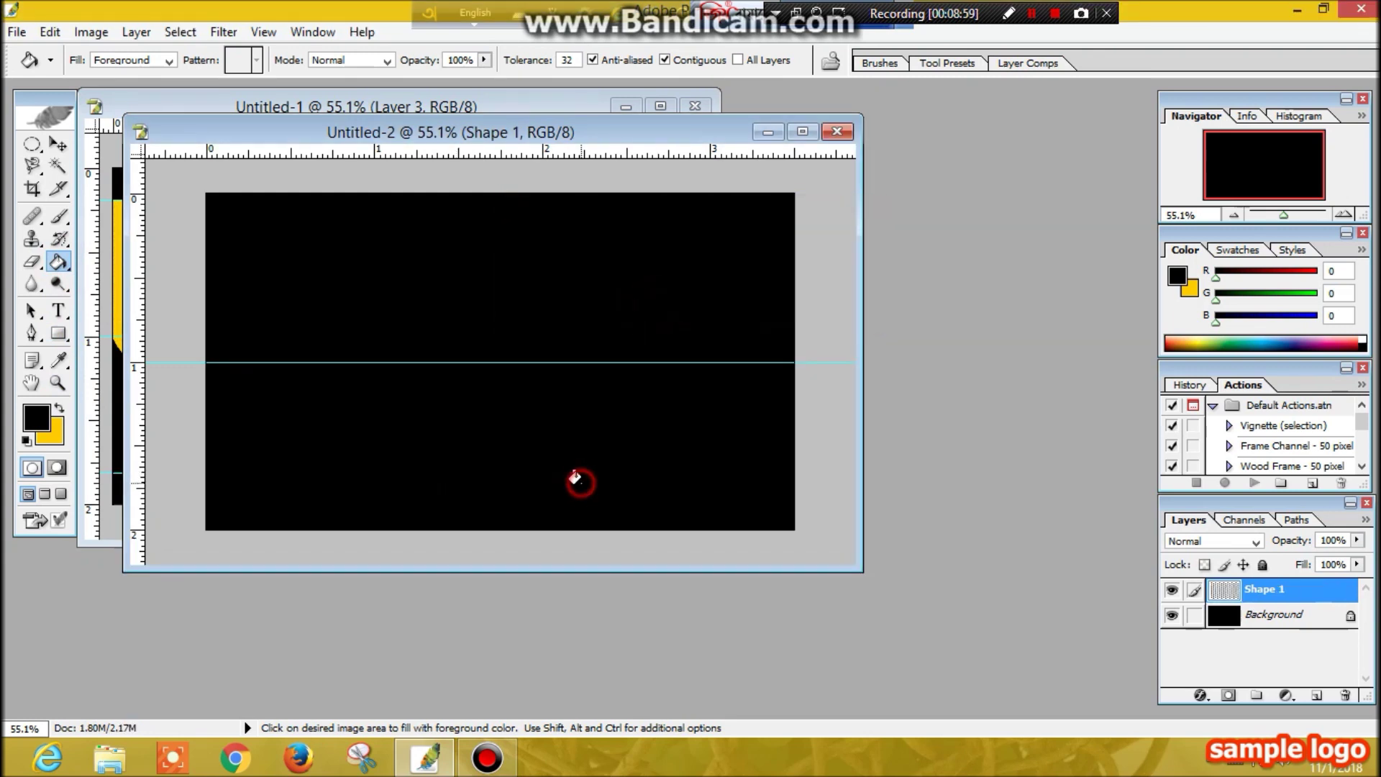
{"action": "left_click", "coordinate": [541, 475]}
Draw a yellow rectangle covering the lower half out to the card's right edge.
{"action": "left_click", "coordinate": [59, 333]}
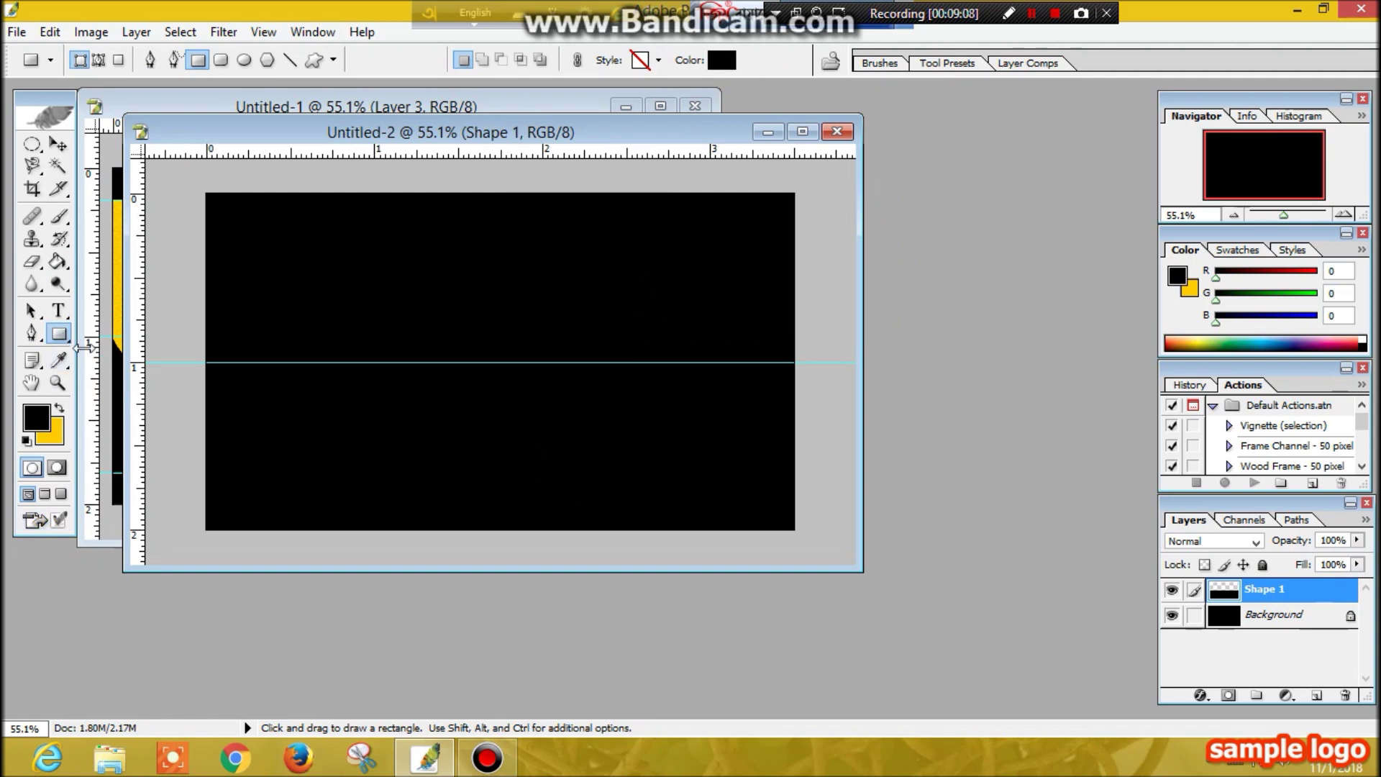
{"action": "left_click", "coordinate": [60, 408]}
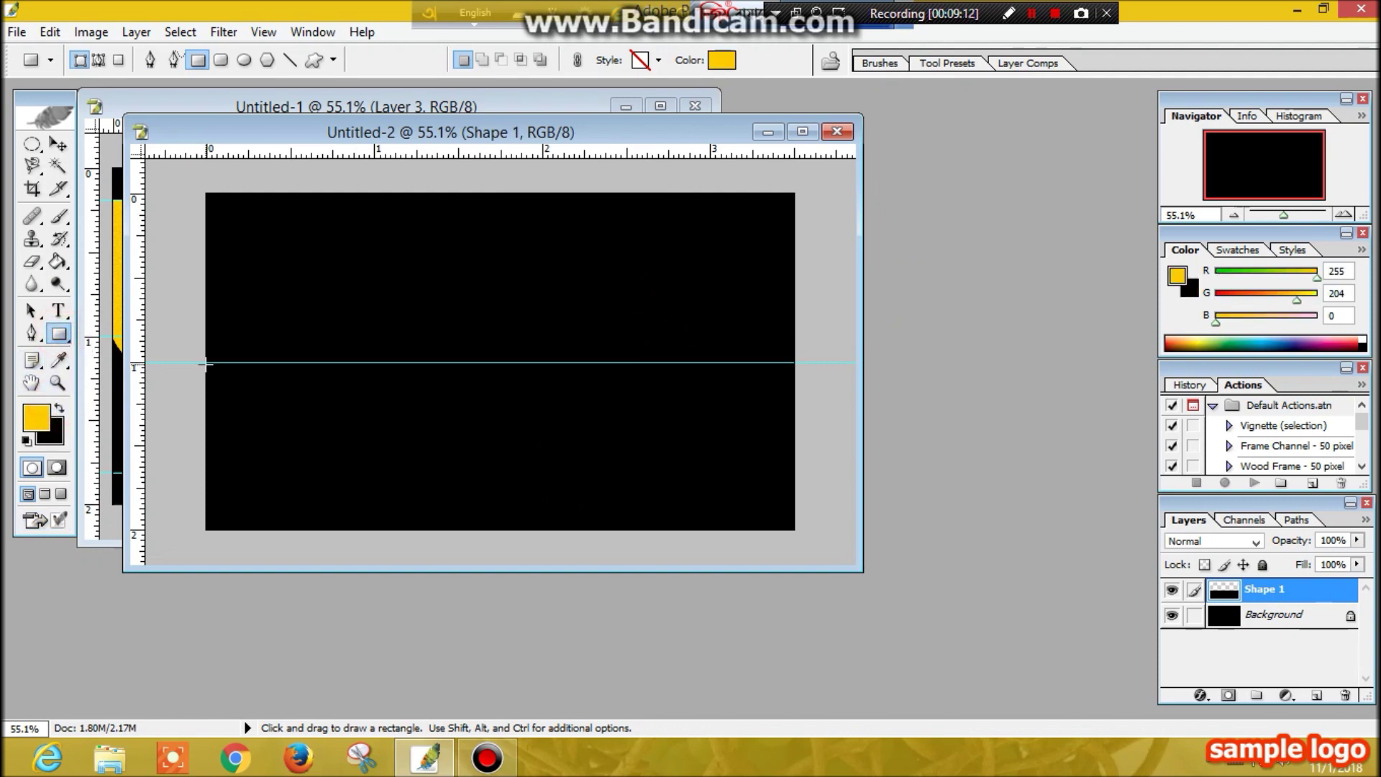
{"action": "left_click_drag", "start_coordinate": [205, 362], "coordinate": [731, 526]}
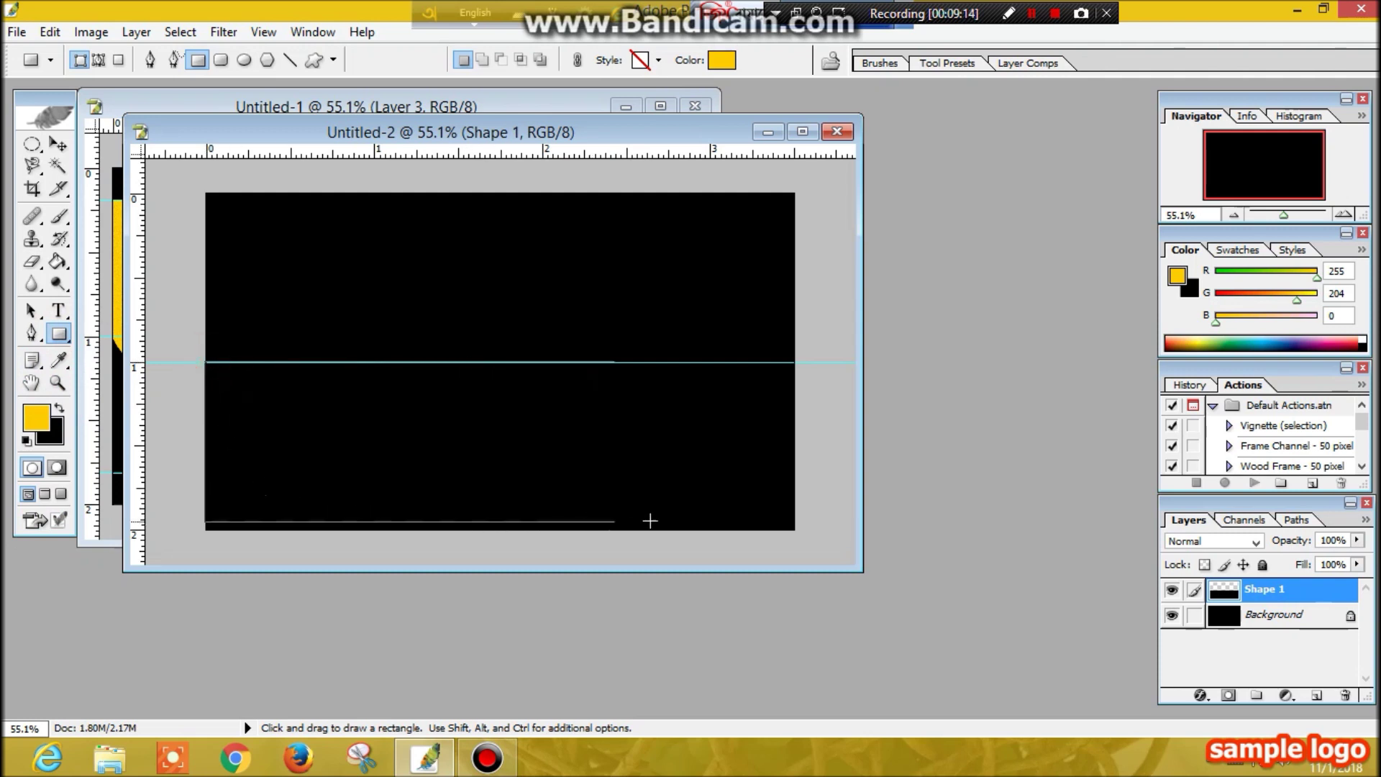
{"action": "left_click_drag", "start_coordinate": [731, 526], "coordinate": [795, 531]}
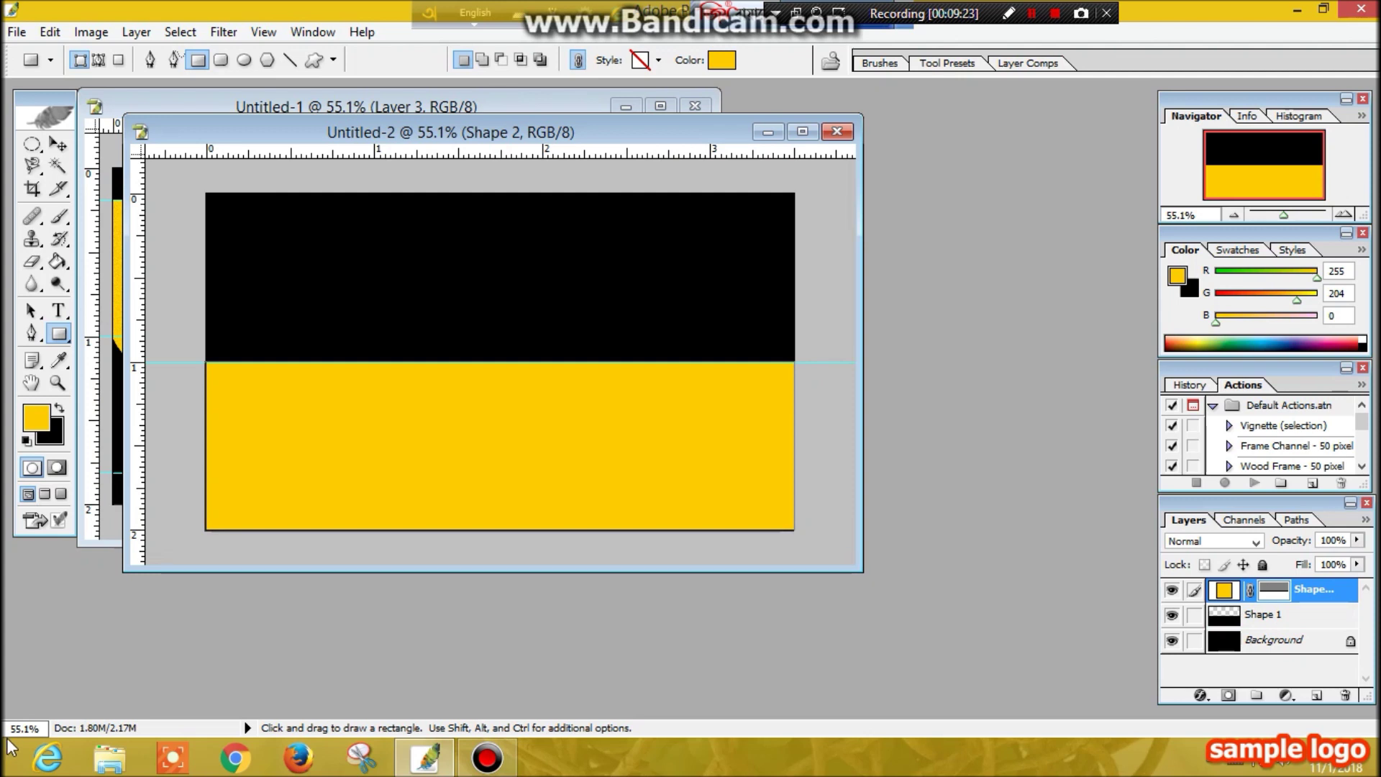
{"action": "left_click", "coordinate": [58, 144]}
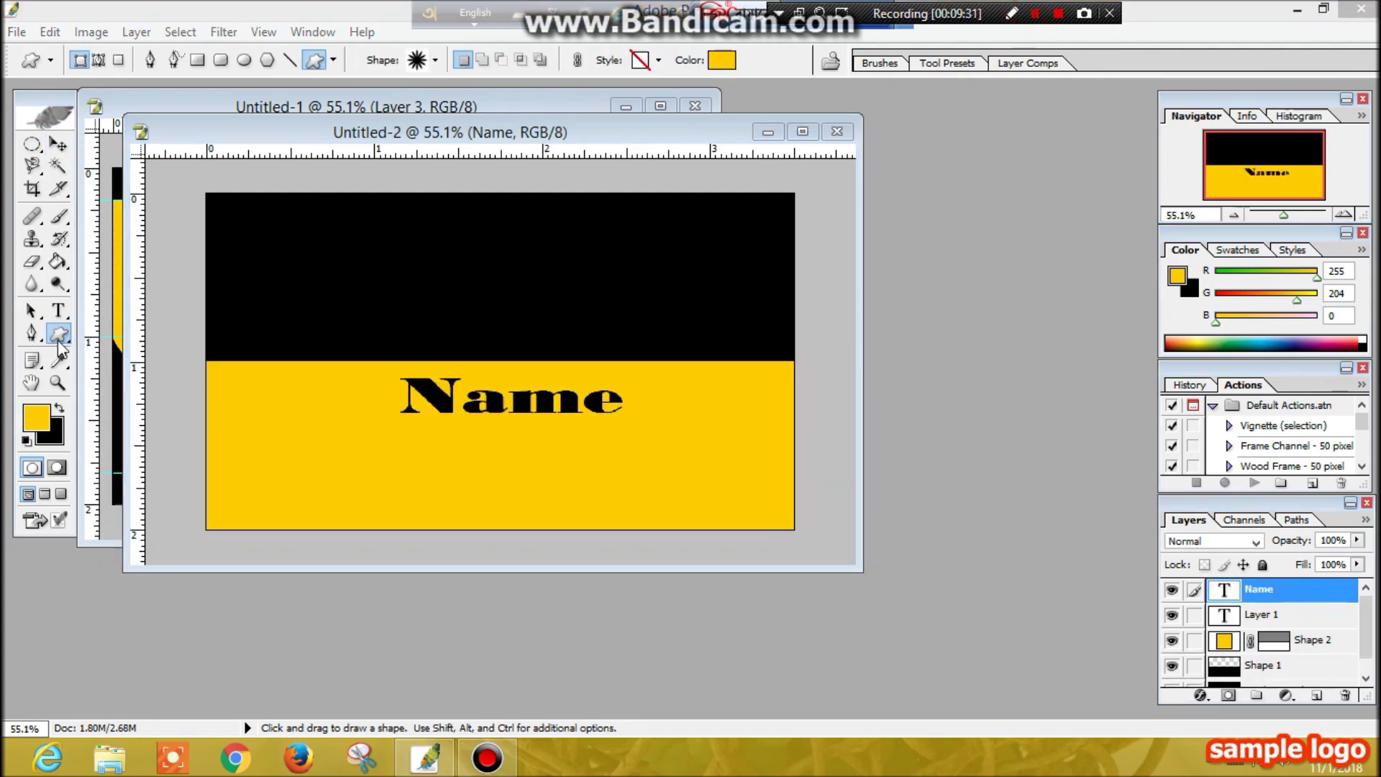
Draw a yellow starburst custom shape on the black half and begin transforming it.
{"action": "left_click", "coordinate": [61, 352]}
{"action": "left_click", "coordinate": [435, 60]}
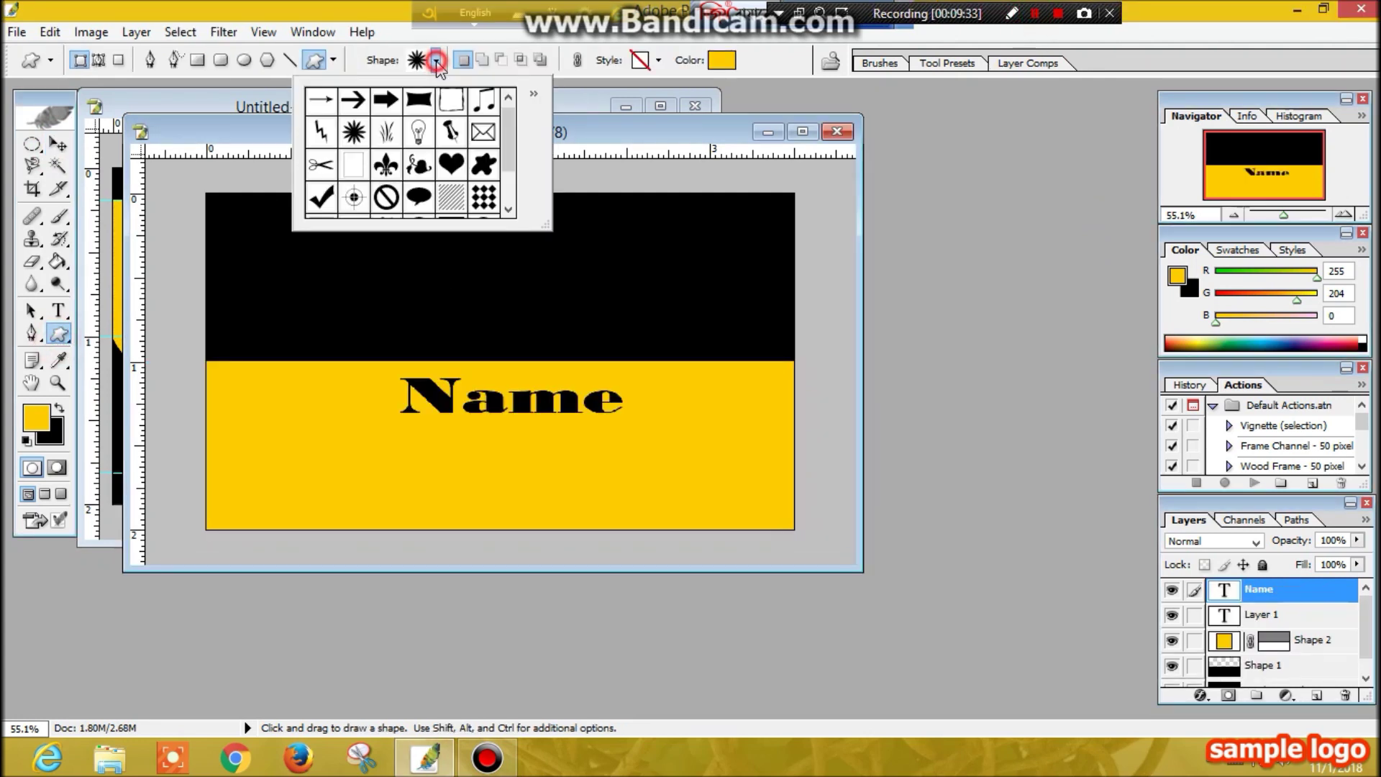
{"action": "left_click_drag", "start_coordinate": [509, 158], "coordinate": [508, 188]}
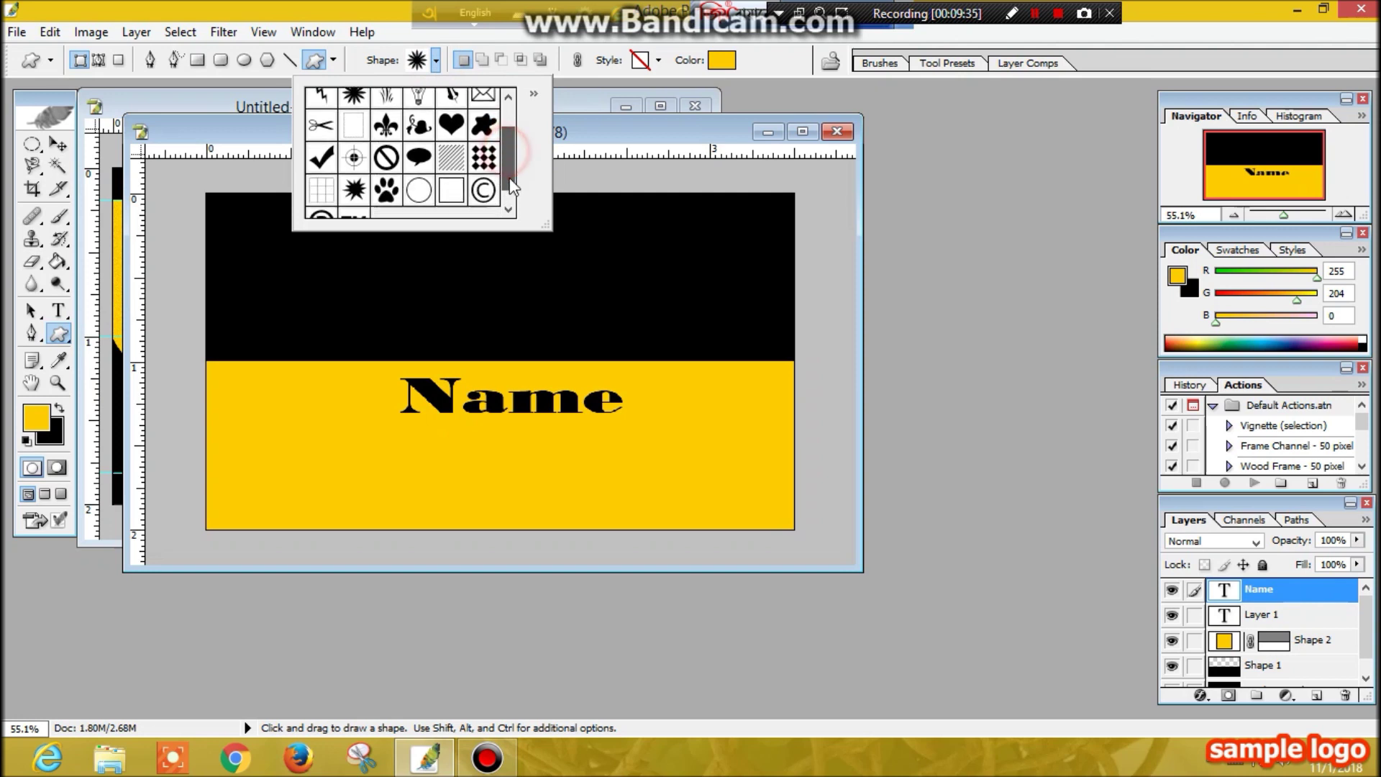
{"action": "left_click", "coordinate": [353, 173]}
{"action": "left_click", "coordinate": [1011, 12]}
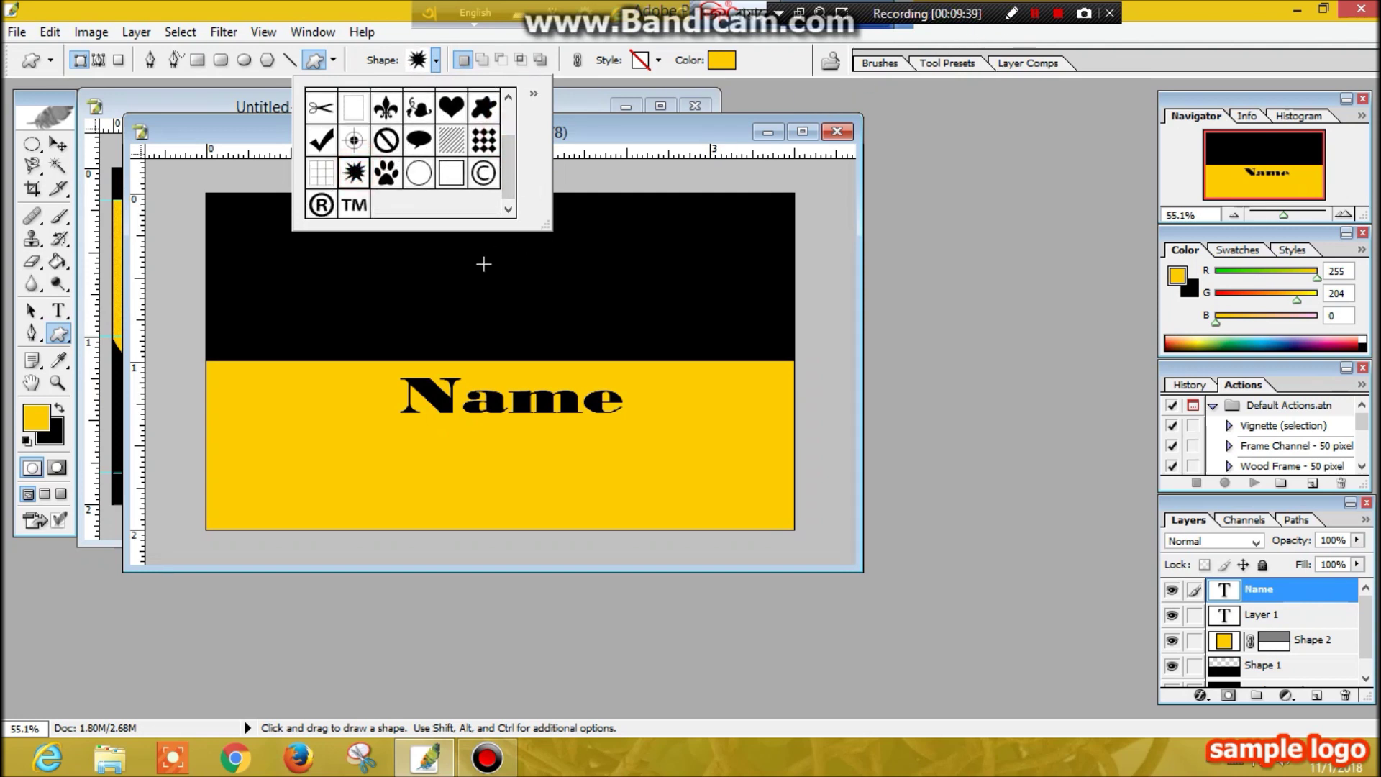
{"action": "left_click_drag", "start_coordinate": [466, 280], "coordinate": [577, 343]}
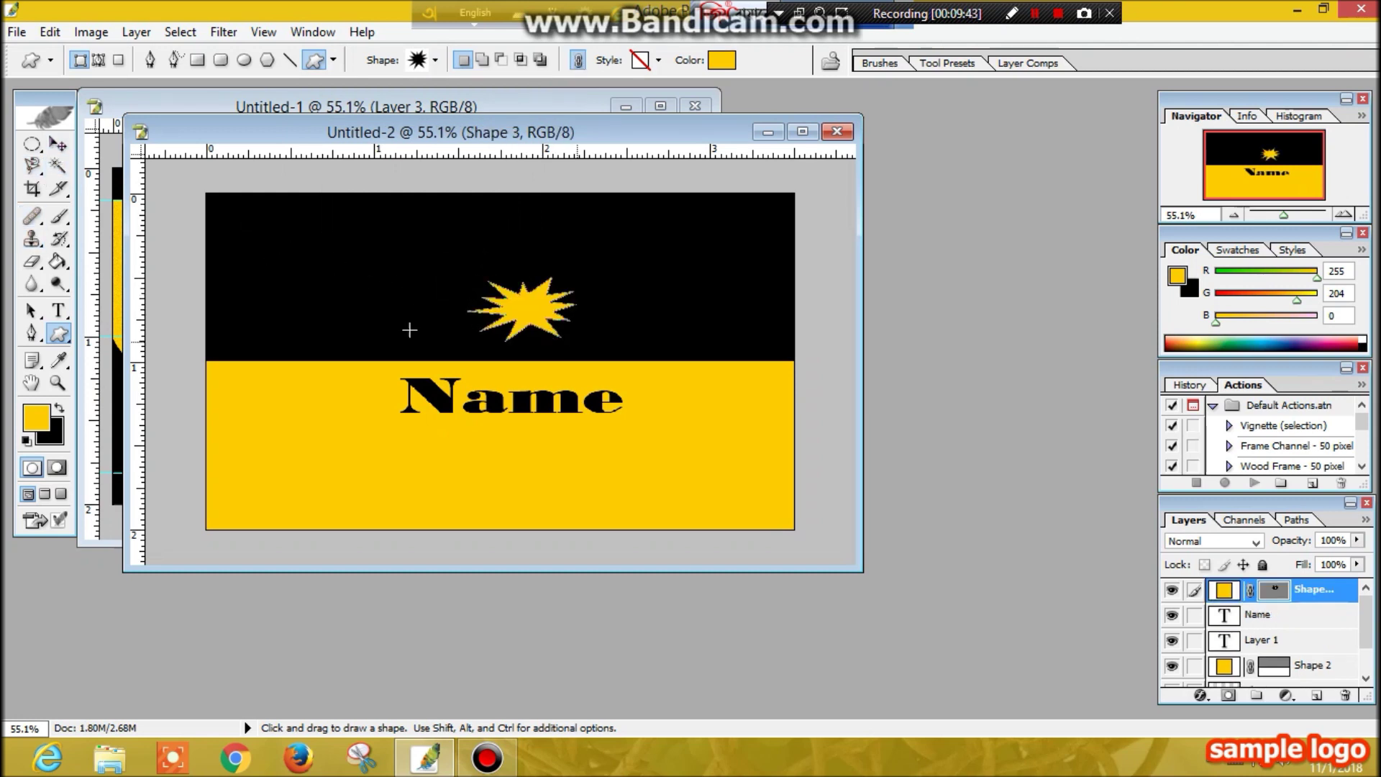
{"action": "key", "text": "ctrl+t"}
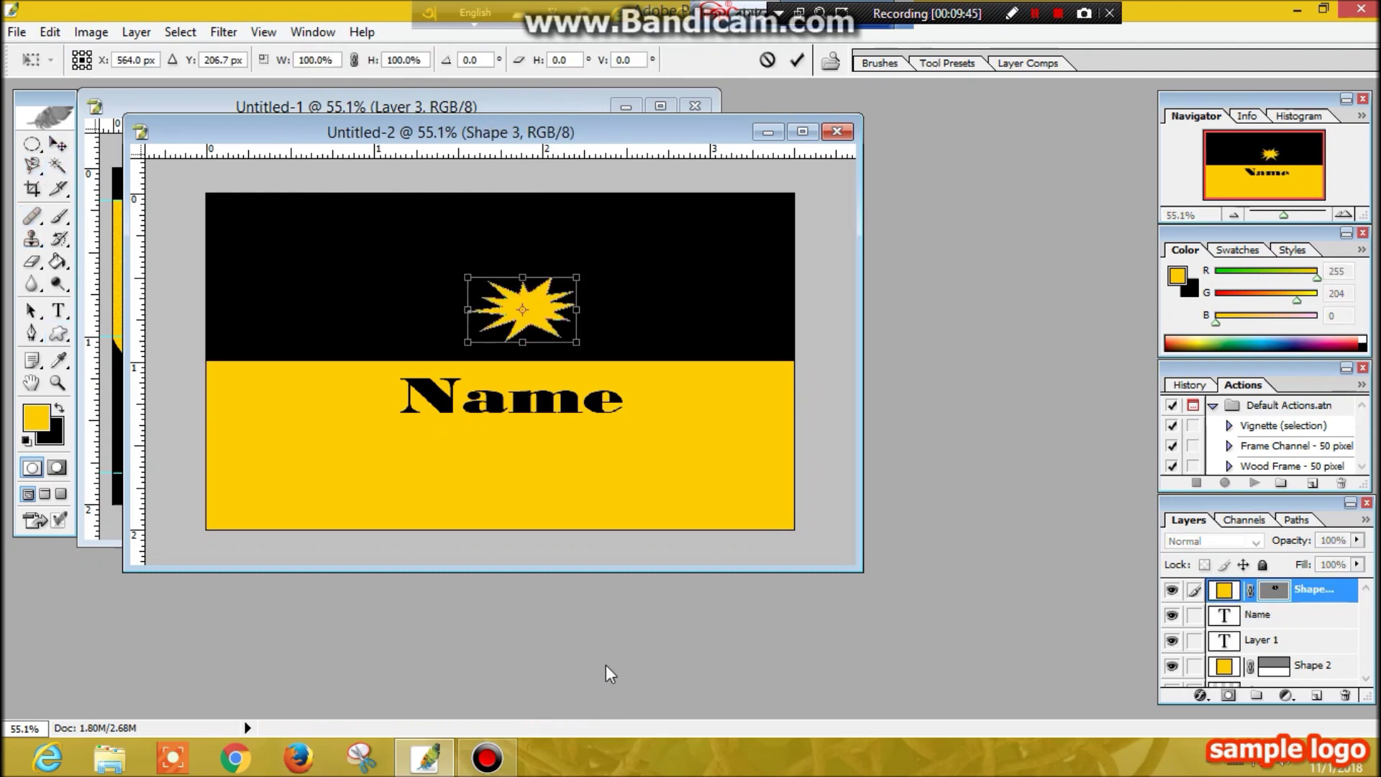
{"action": "left_click", "coordinate": [1037, 14]}
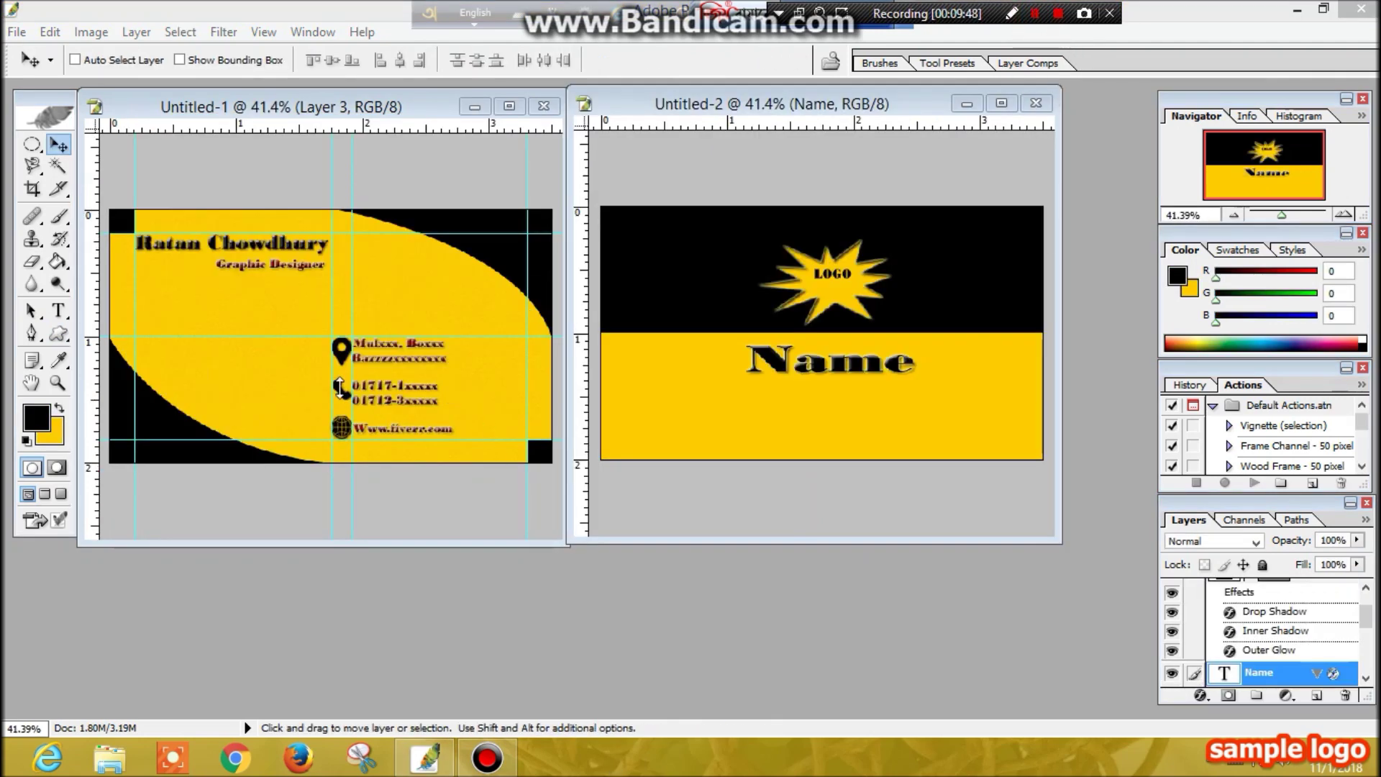
Make the Untitled-1 card front the active document beside the finished card back.
{"action": "left_click", "coordinate": [218, 493]}
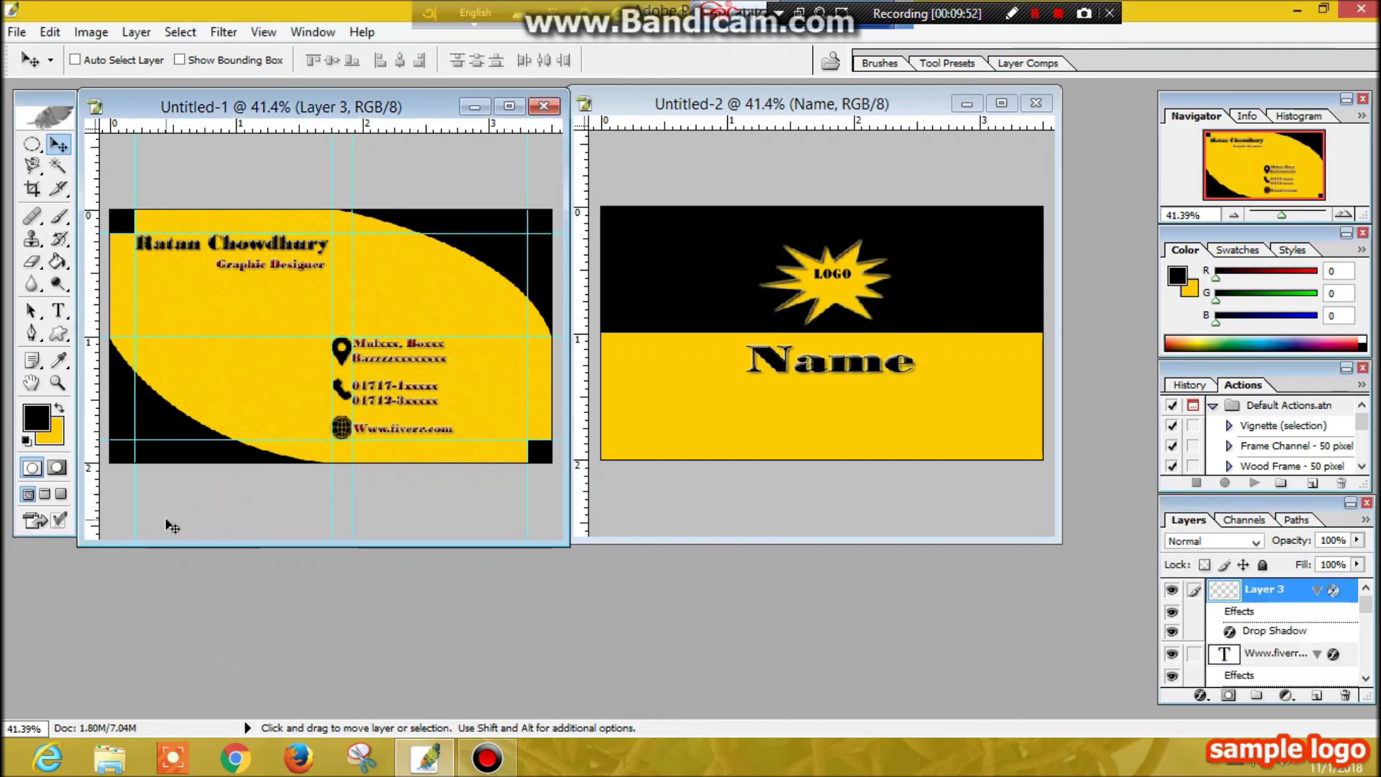